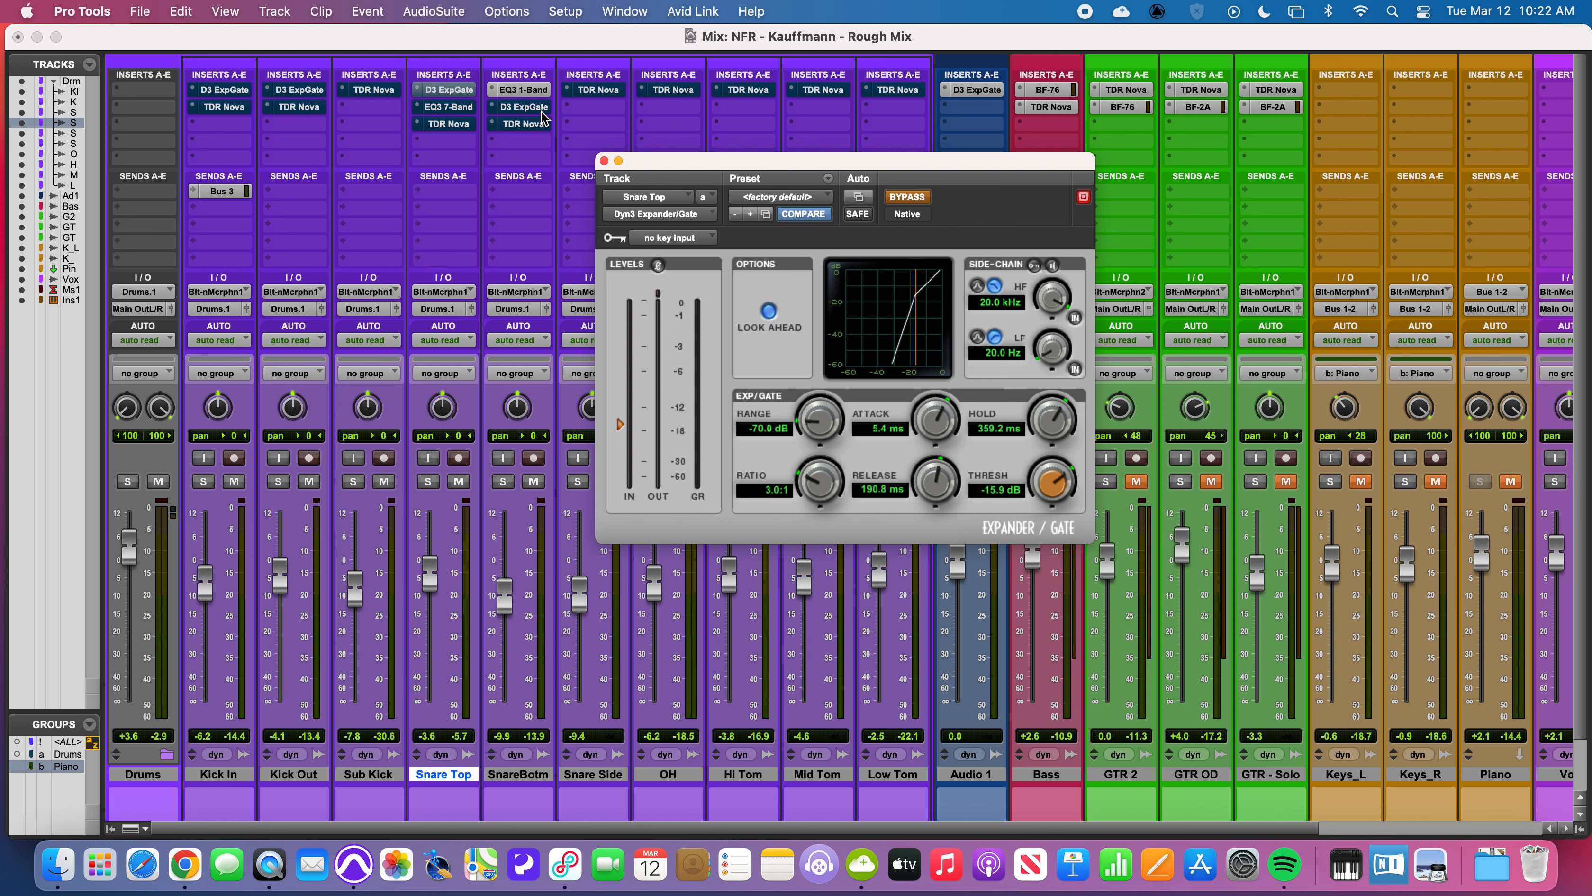
Play the session with the Snare Top track soloed and take its Dyn3 Expander/Gate out of bypass.
key("space")
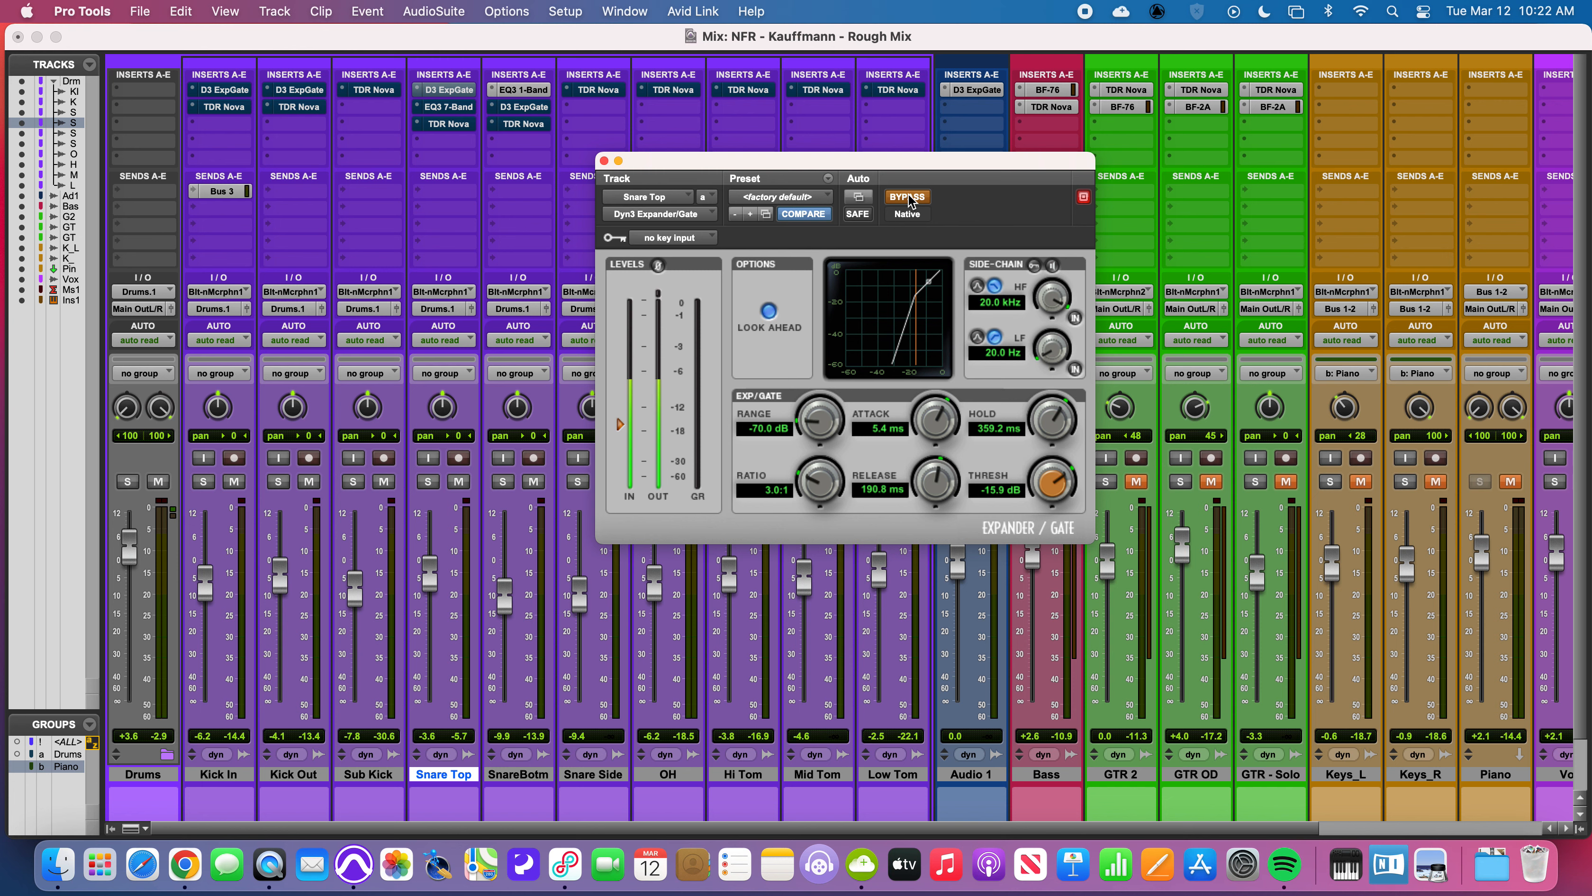
scroll(446, 505, "right", 2)
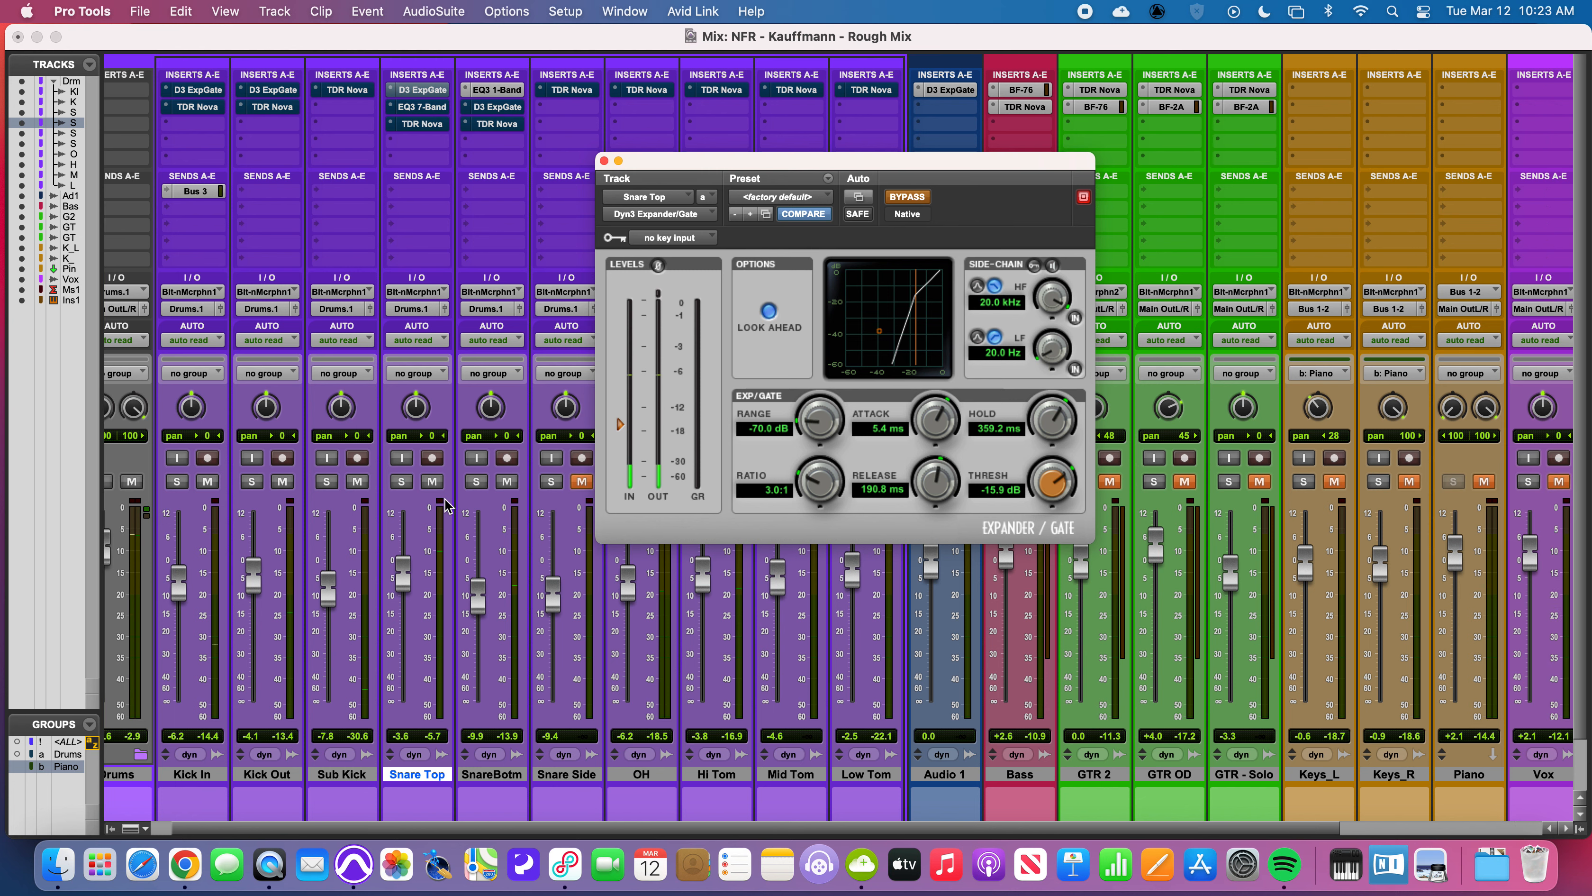
left_click(402, 482)
scroll(408, 489, "left", 1)
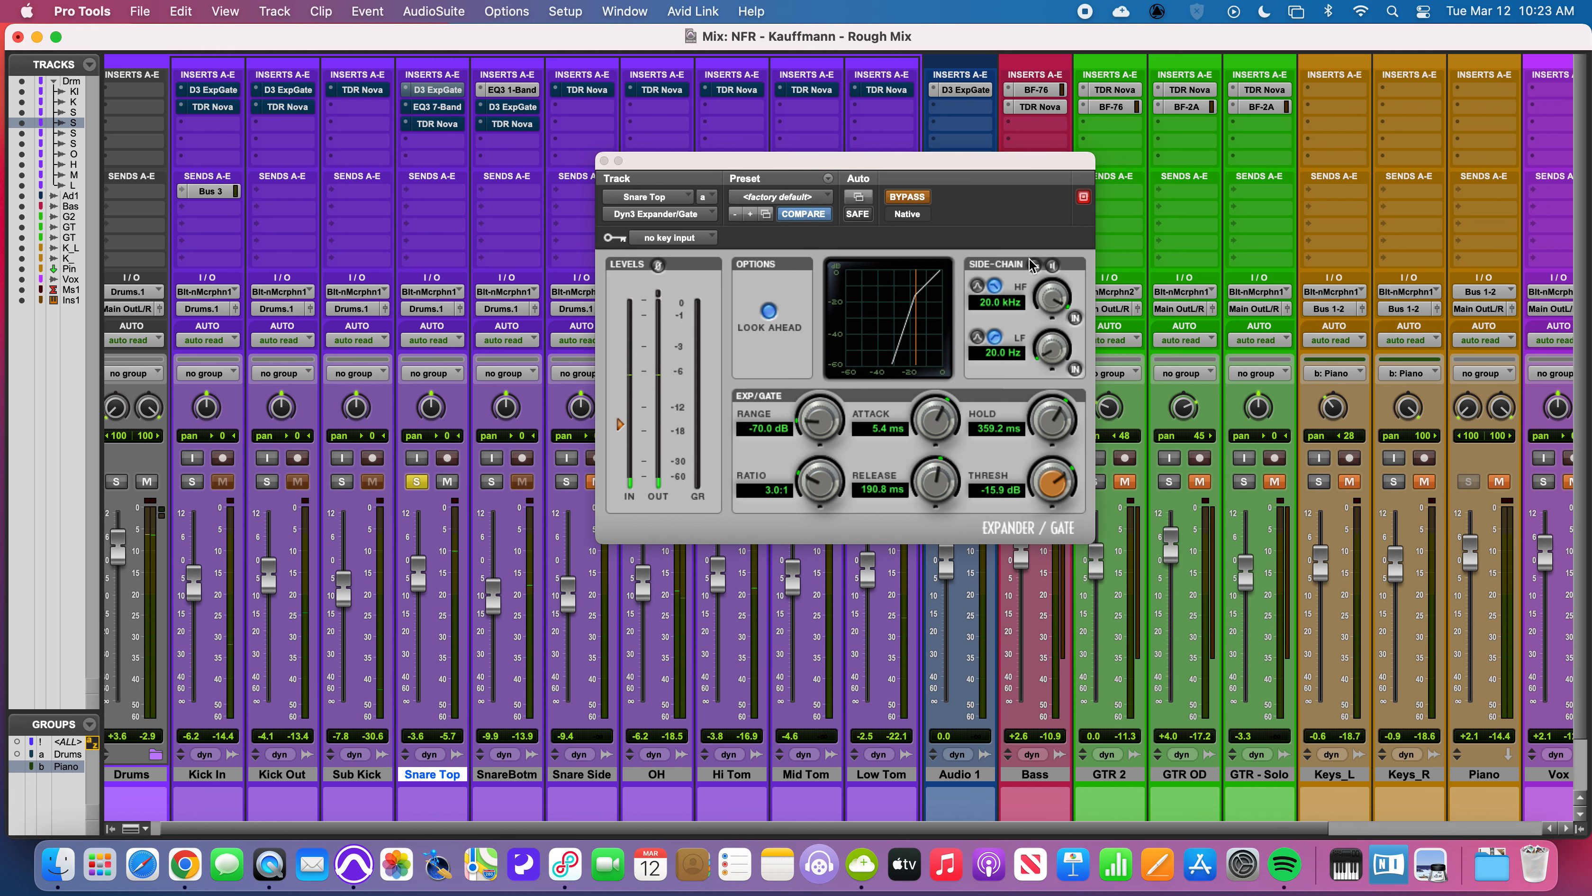
left_click(913, 198)
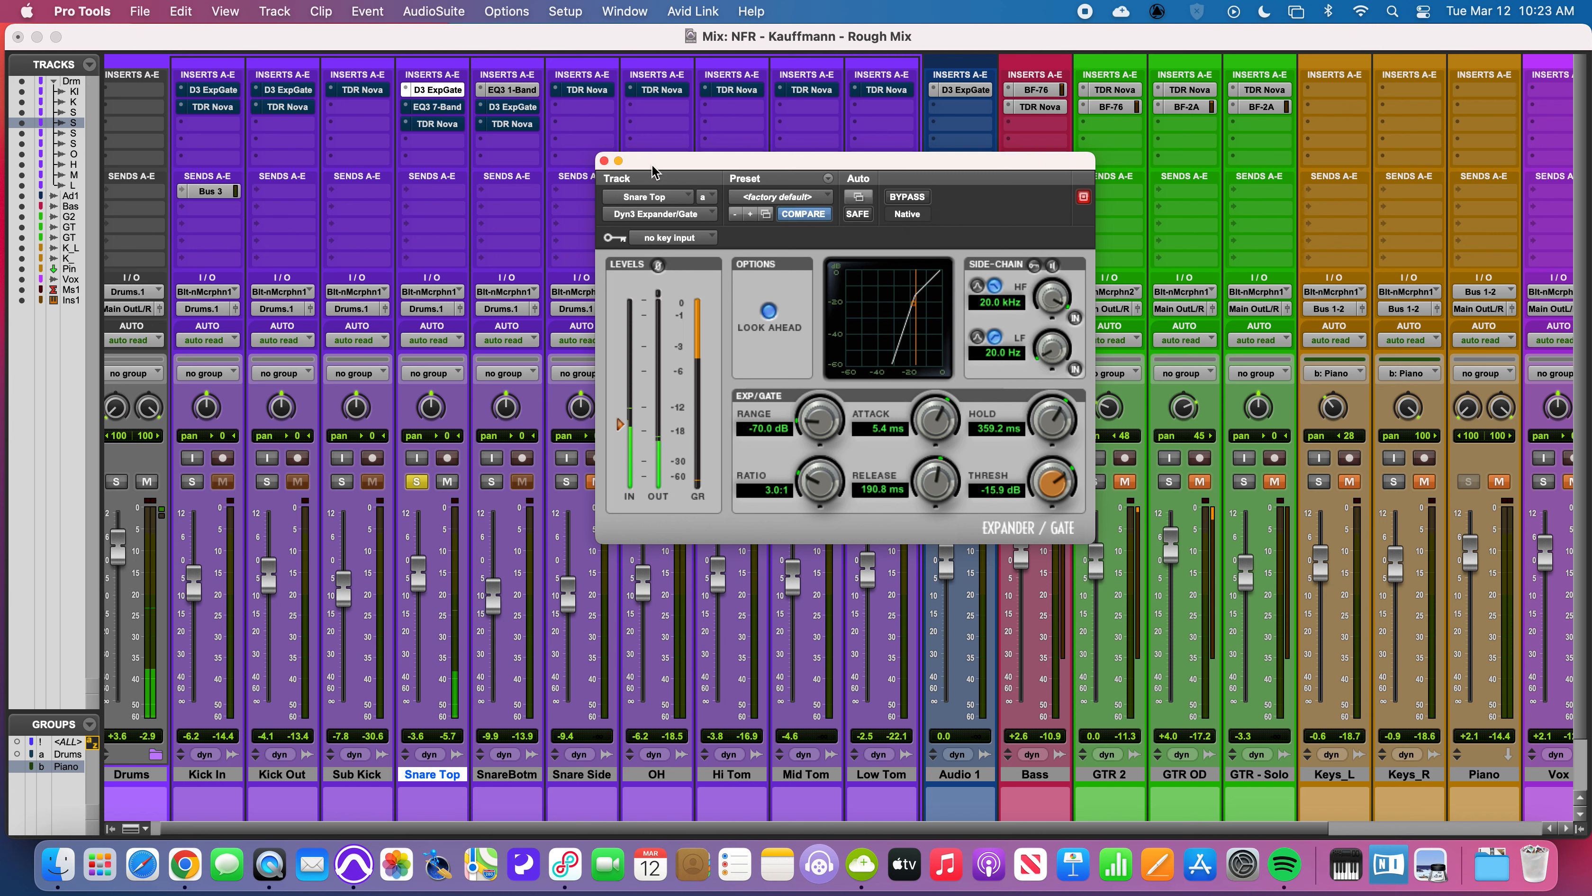
left_click_drag(663, 157, 794, 152)
left_click(636, 488)
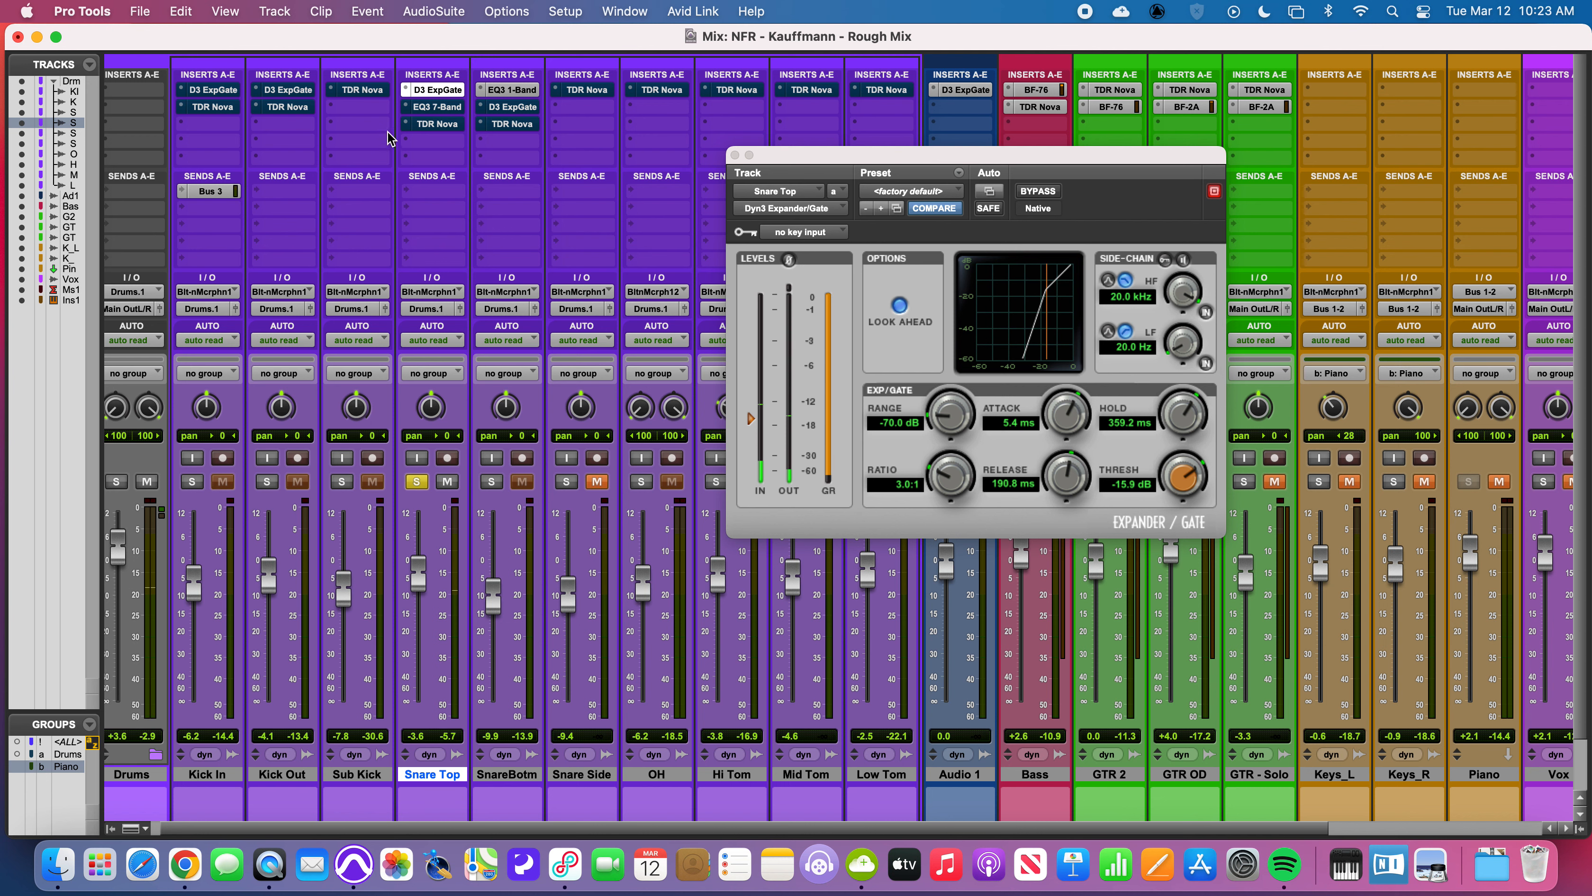
Open Snare Top's EQ3 7-Band, take it out of bypass and boost the MF band to 18 dB at 620 Hz.
left_click(437, 108)
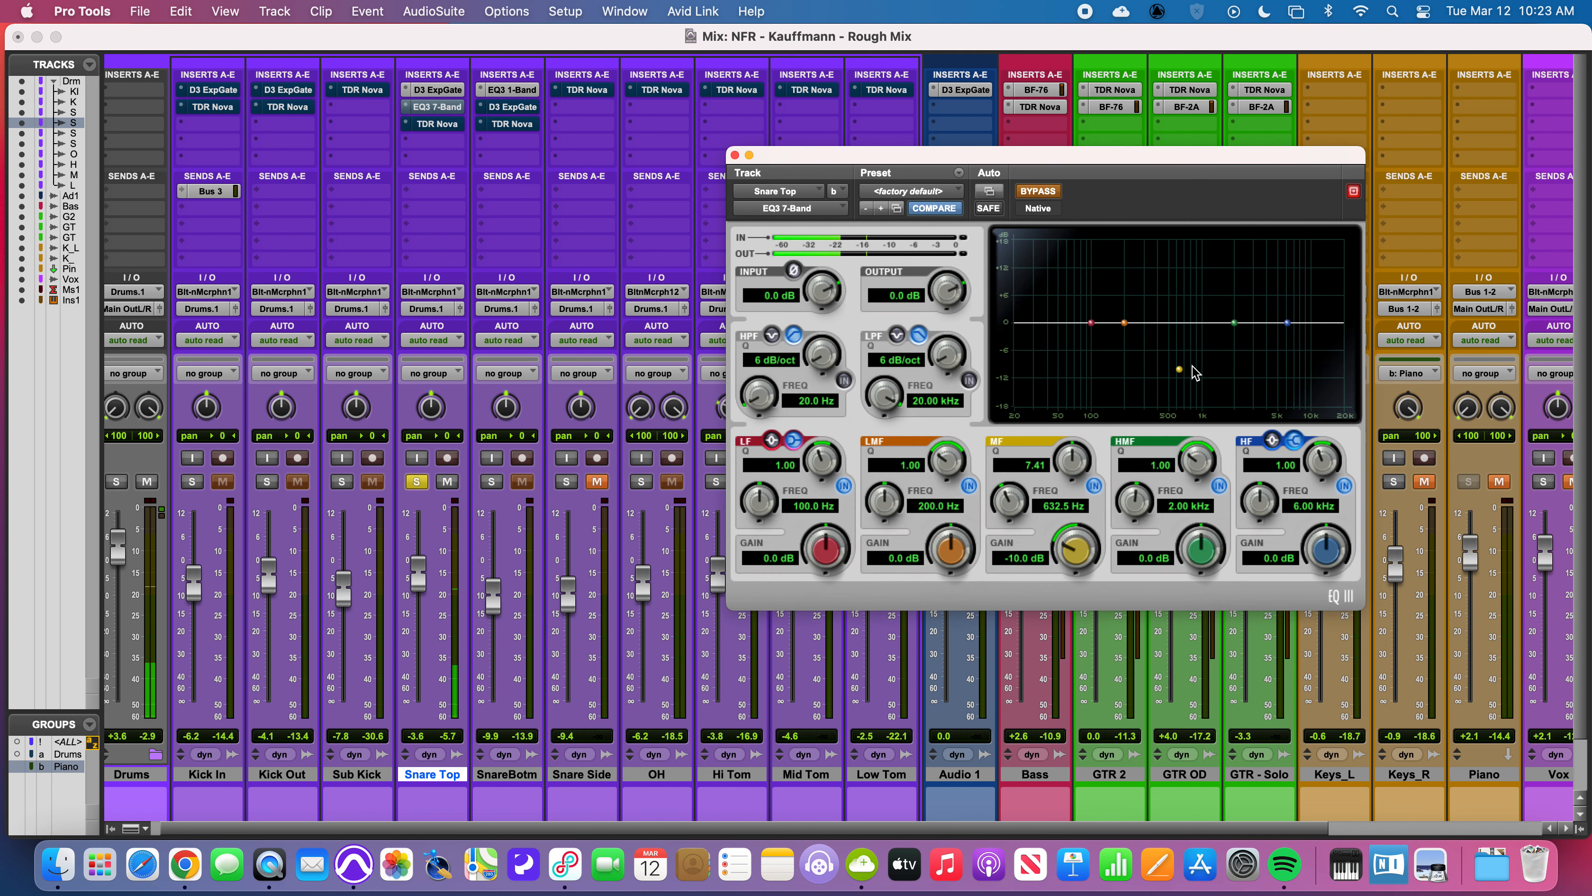
left_click(1041, 194)
left_click_drag(1180, 369, 1179, 240)
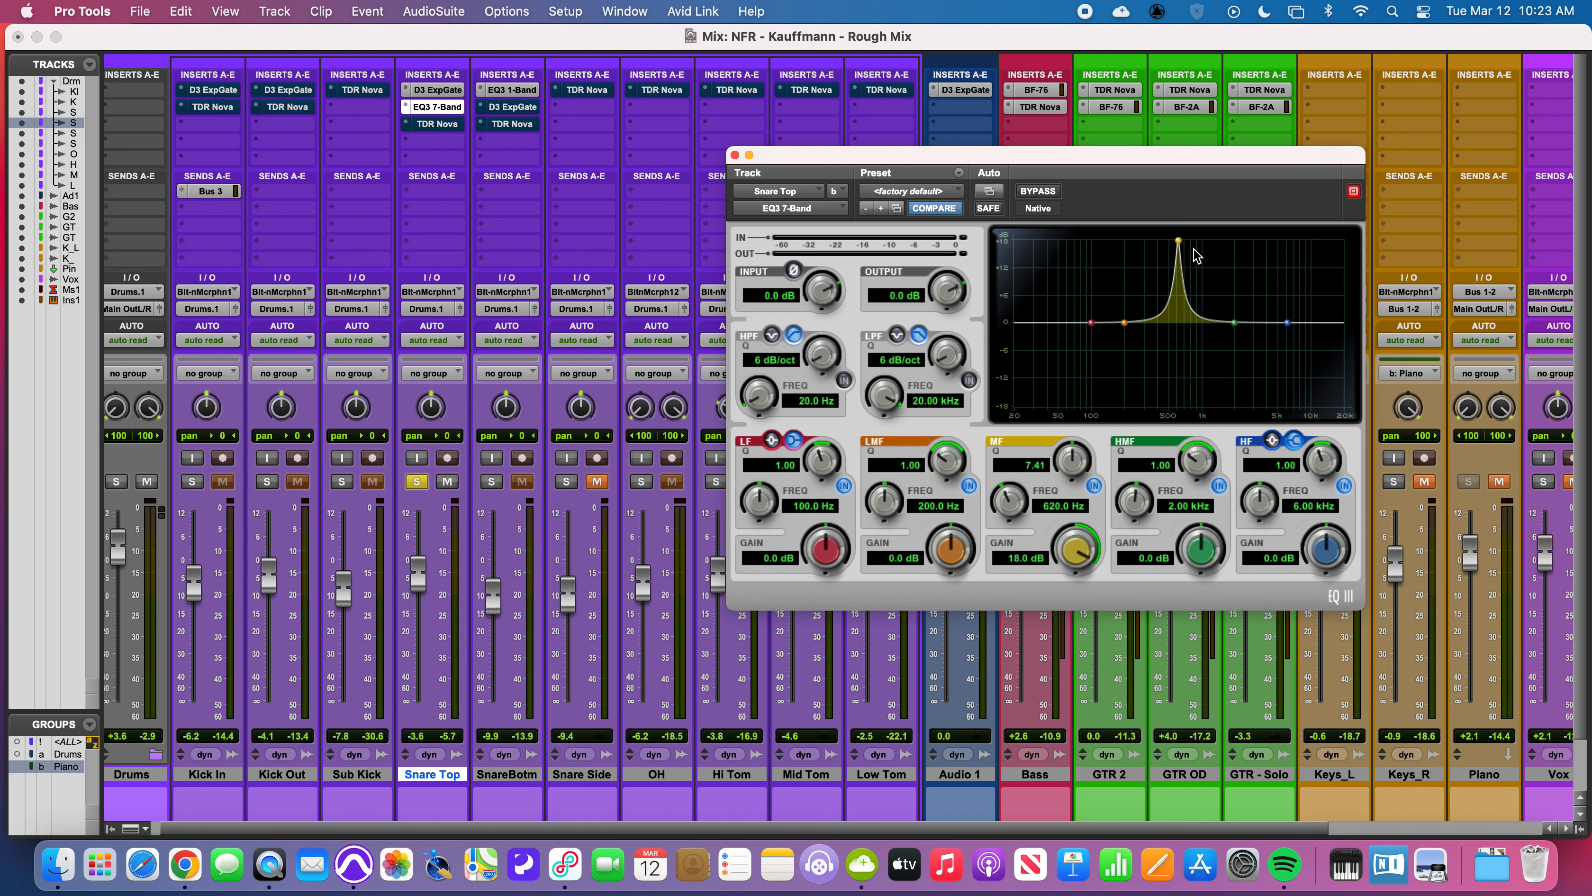
Bypass the 7-band EQ and play the soloed snare to hear it without the MF boost.
left_click(1044, 191)
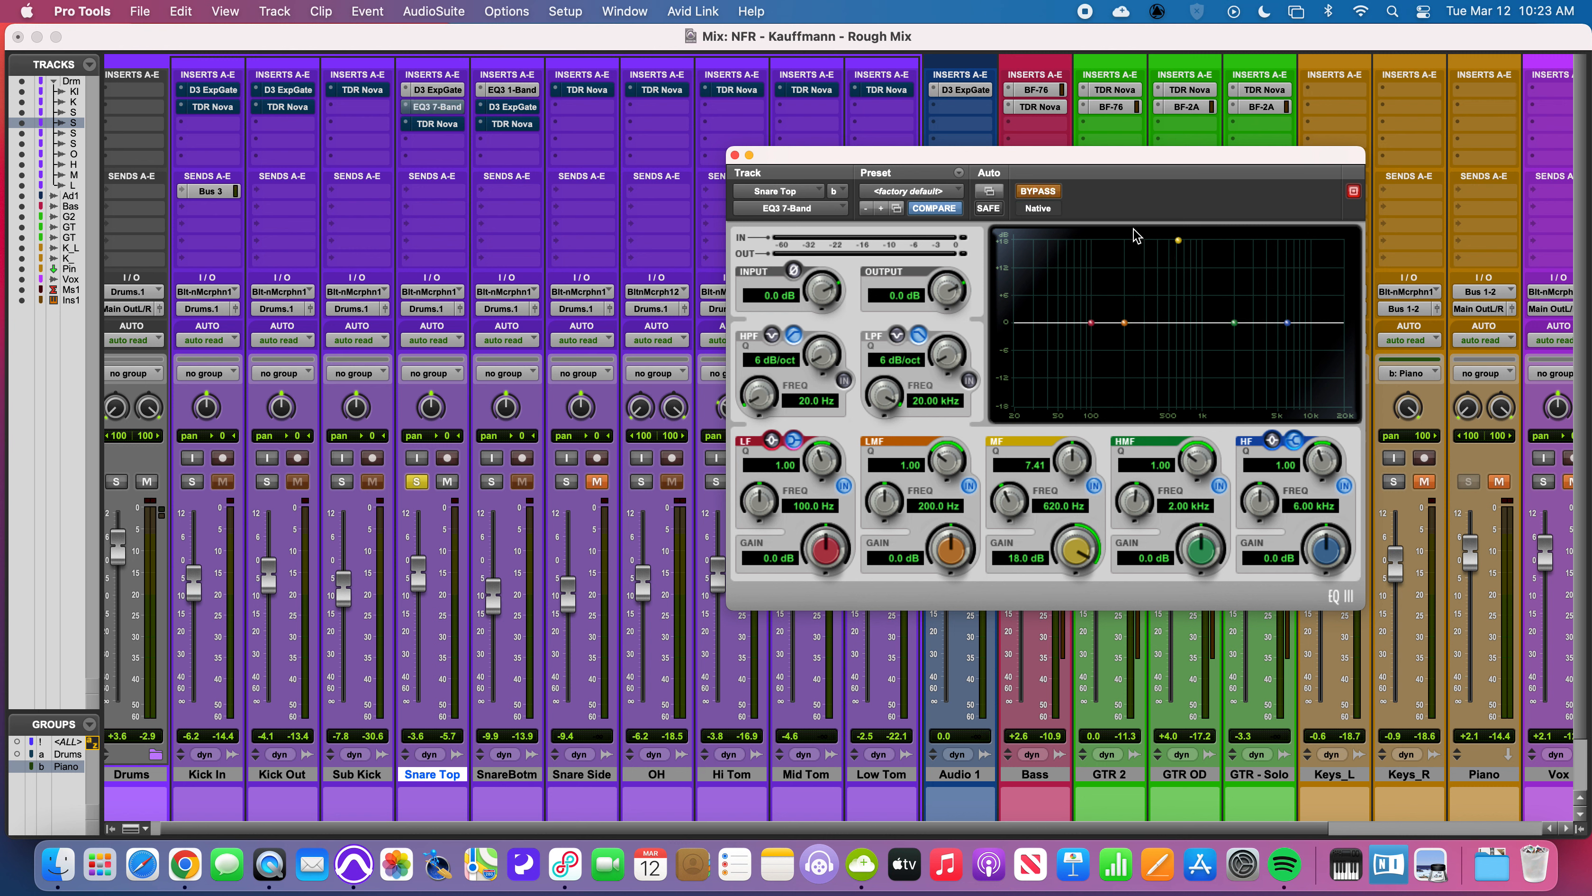
key("space")
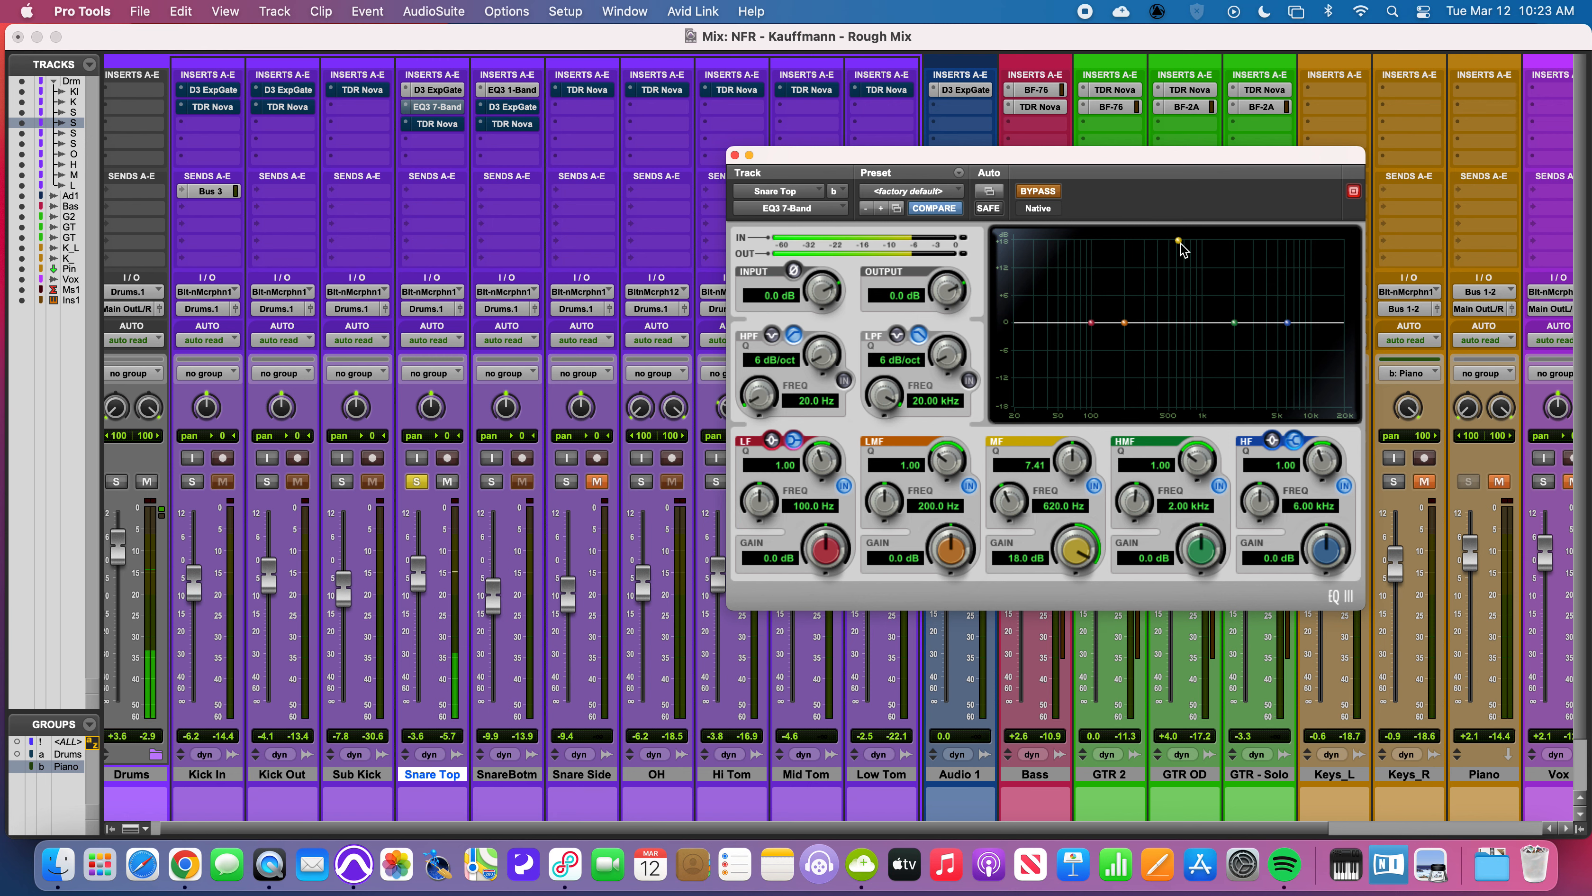
key("super+equal")
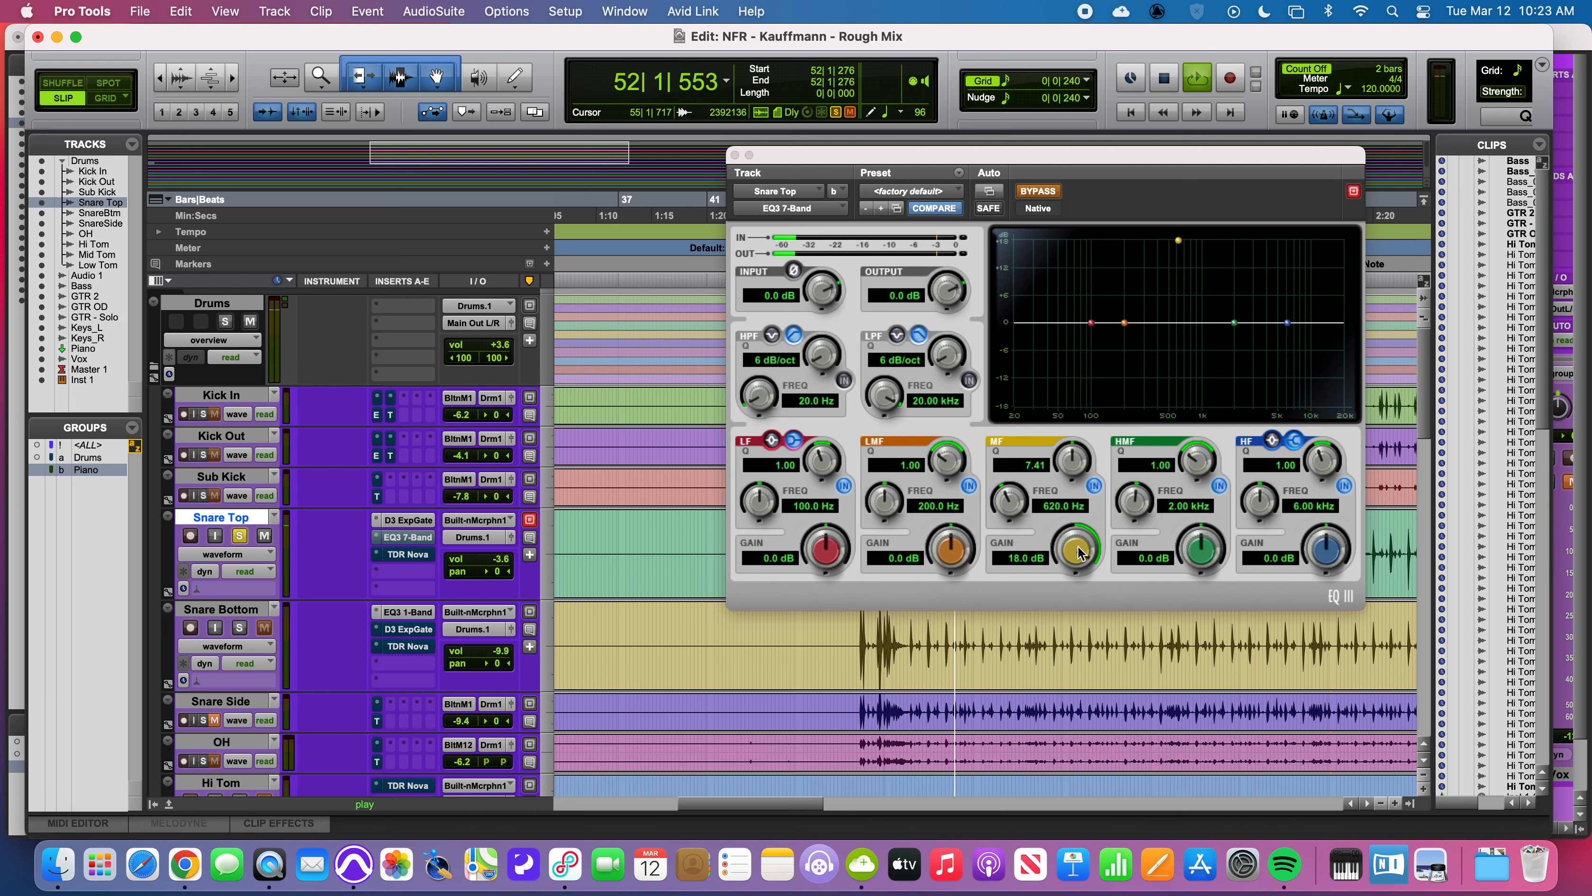
key("super+equal")
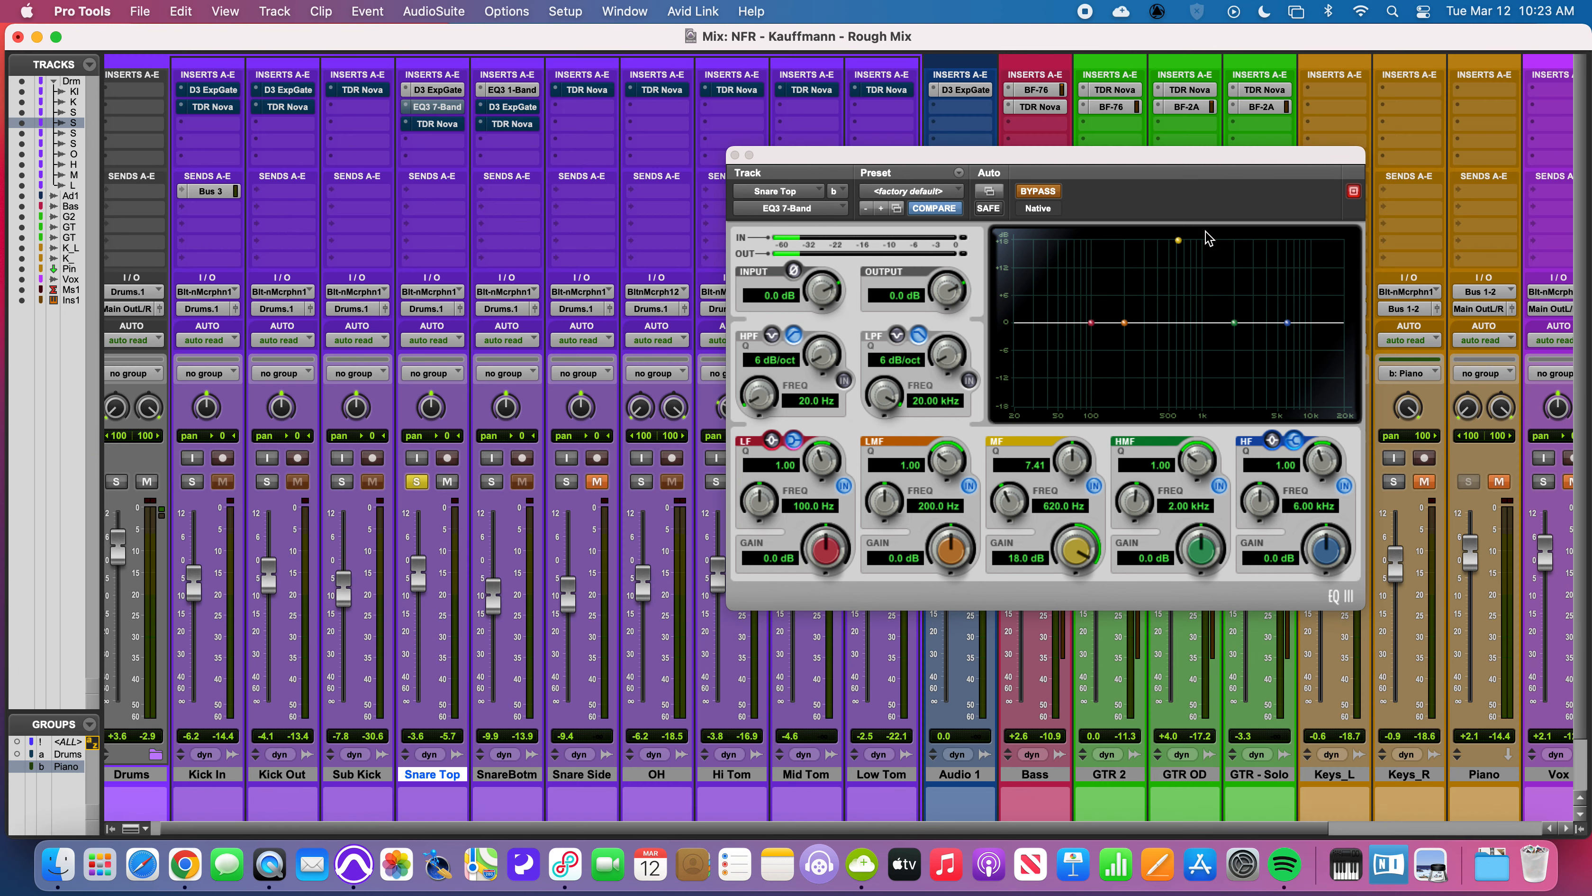
Re-enable the snare EQ and turn the MF band into a -9.2 dB cut at 620 Hz with a Q of 6.92.
left_click(1046, 194)
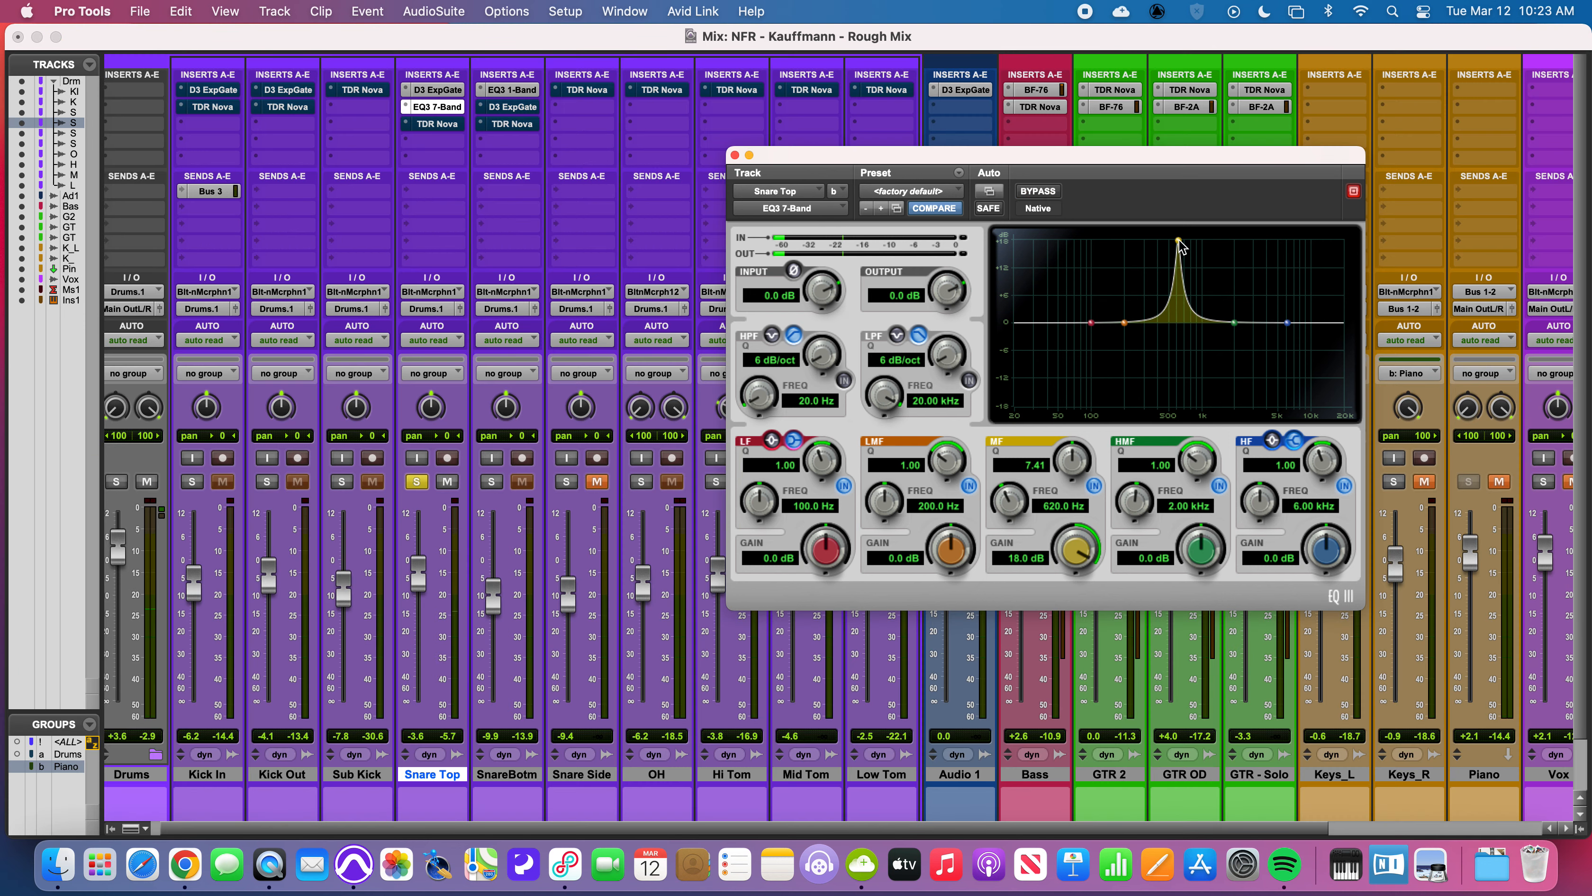
left_click_drag(1180, 246, 1181, 370)
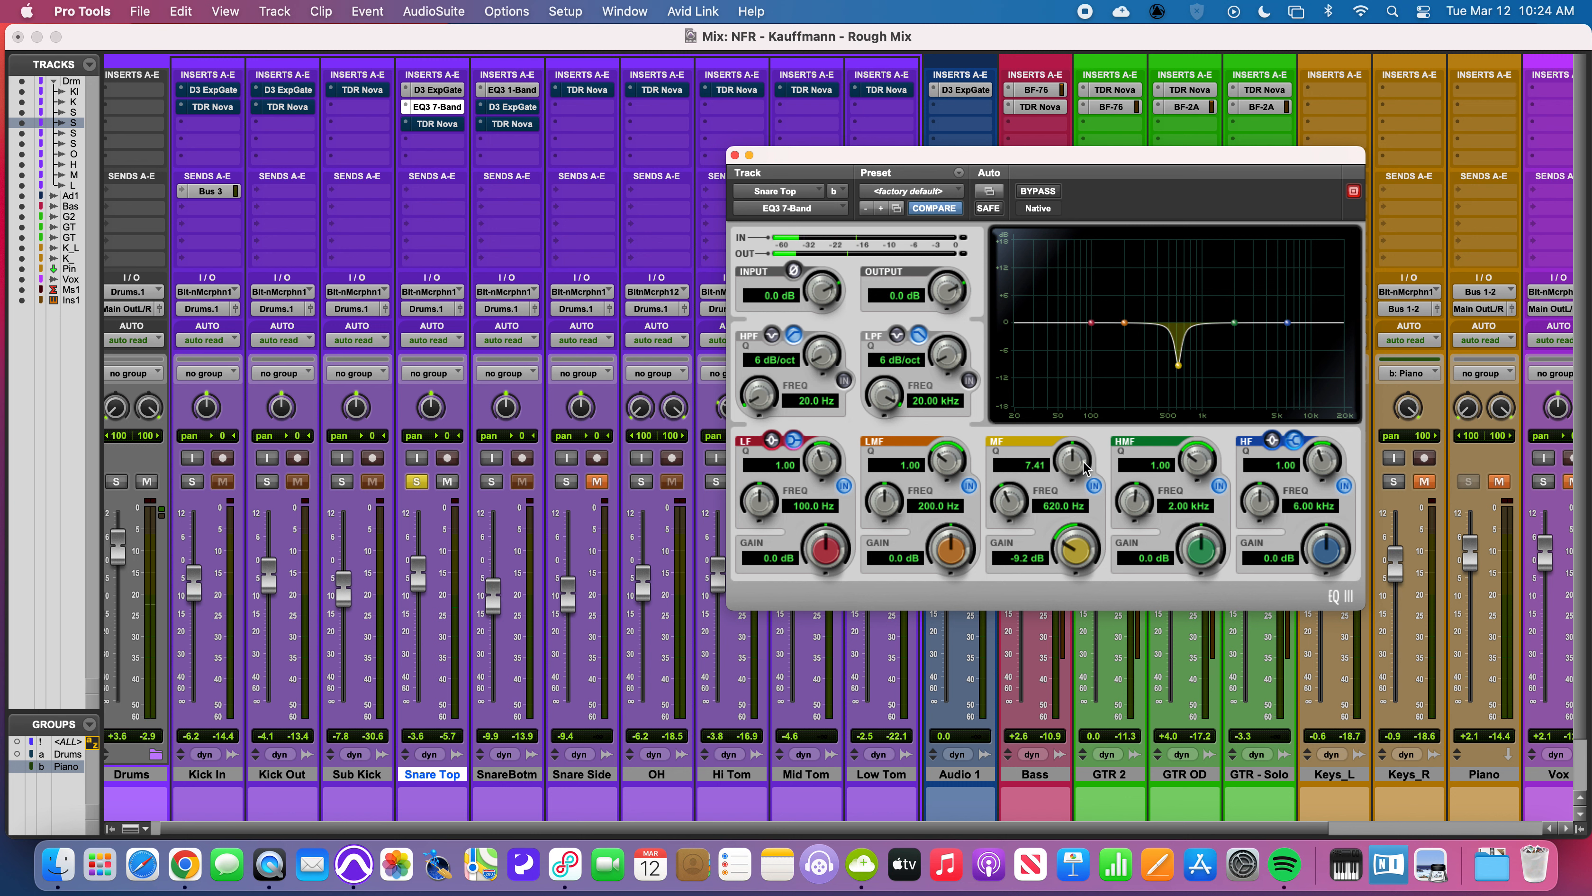
left_click_drag(1072, 464, 1070, 471)
Switch the solo from Snare Top to Kick In and take Kick In's Dyn3 Expander/Gate out of bypass.
left_click(417, 481)
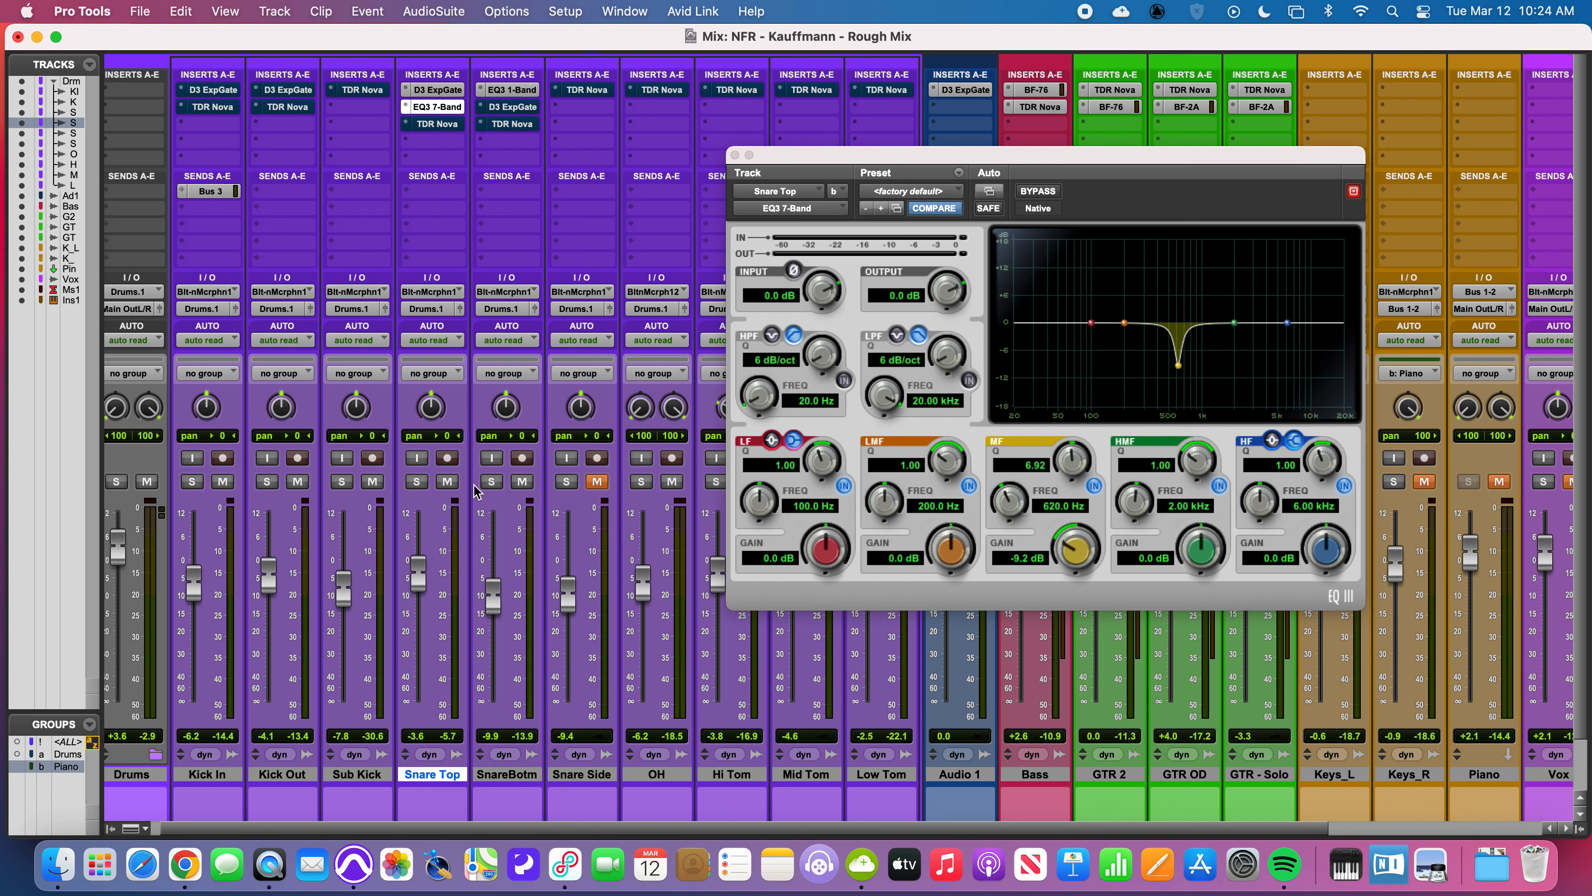
left_click(192, 481)
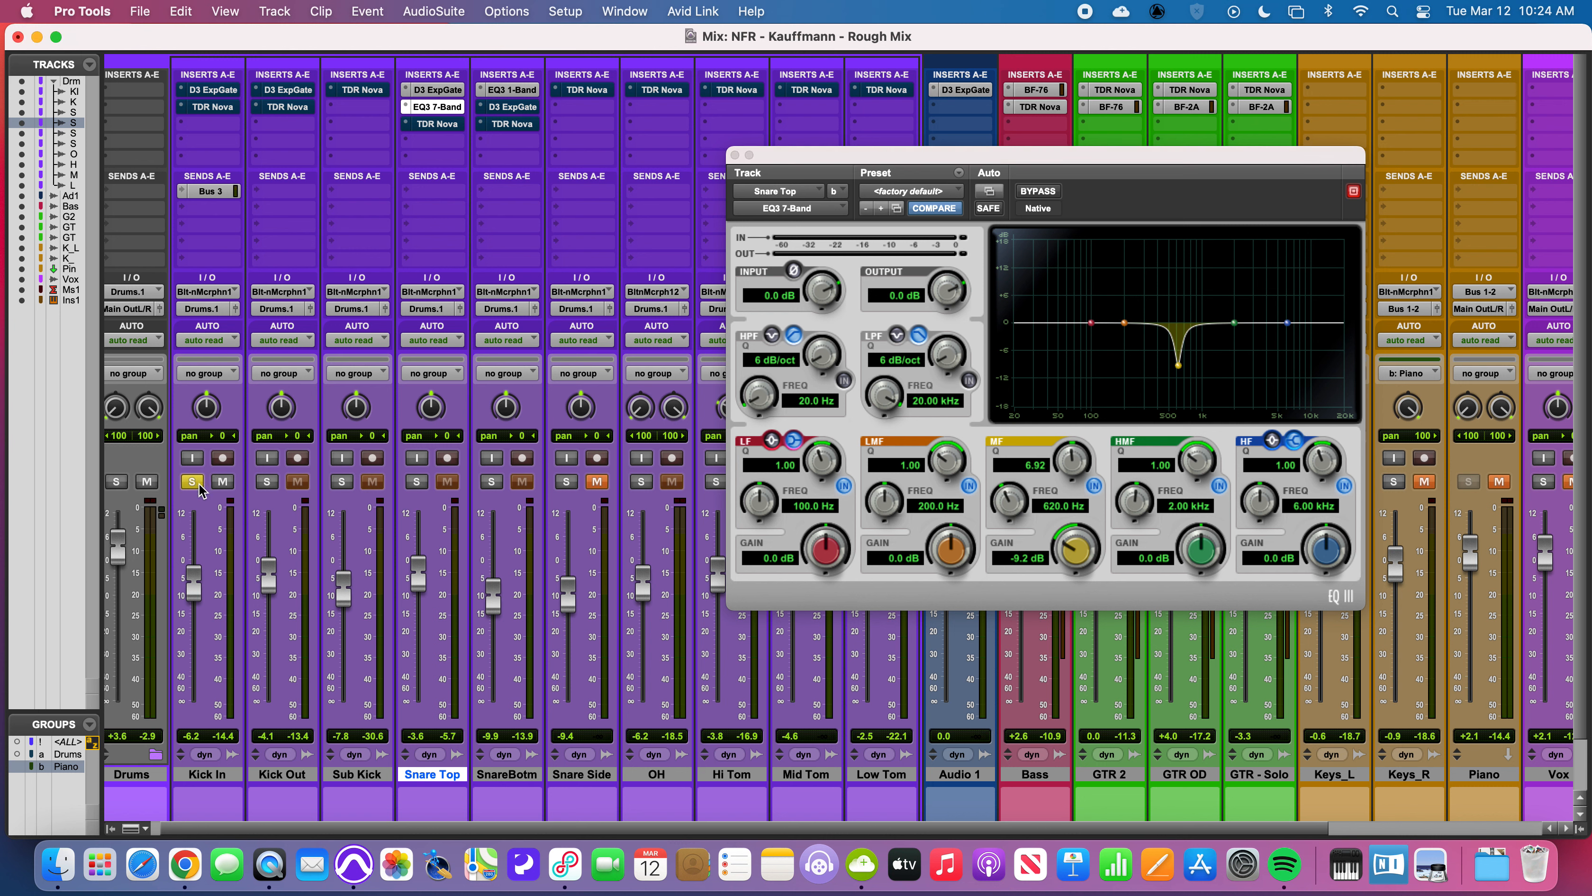
left_click(735, 155)
left_click(226, 94)
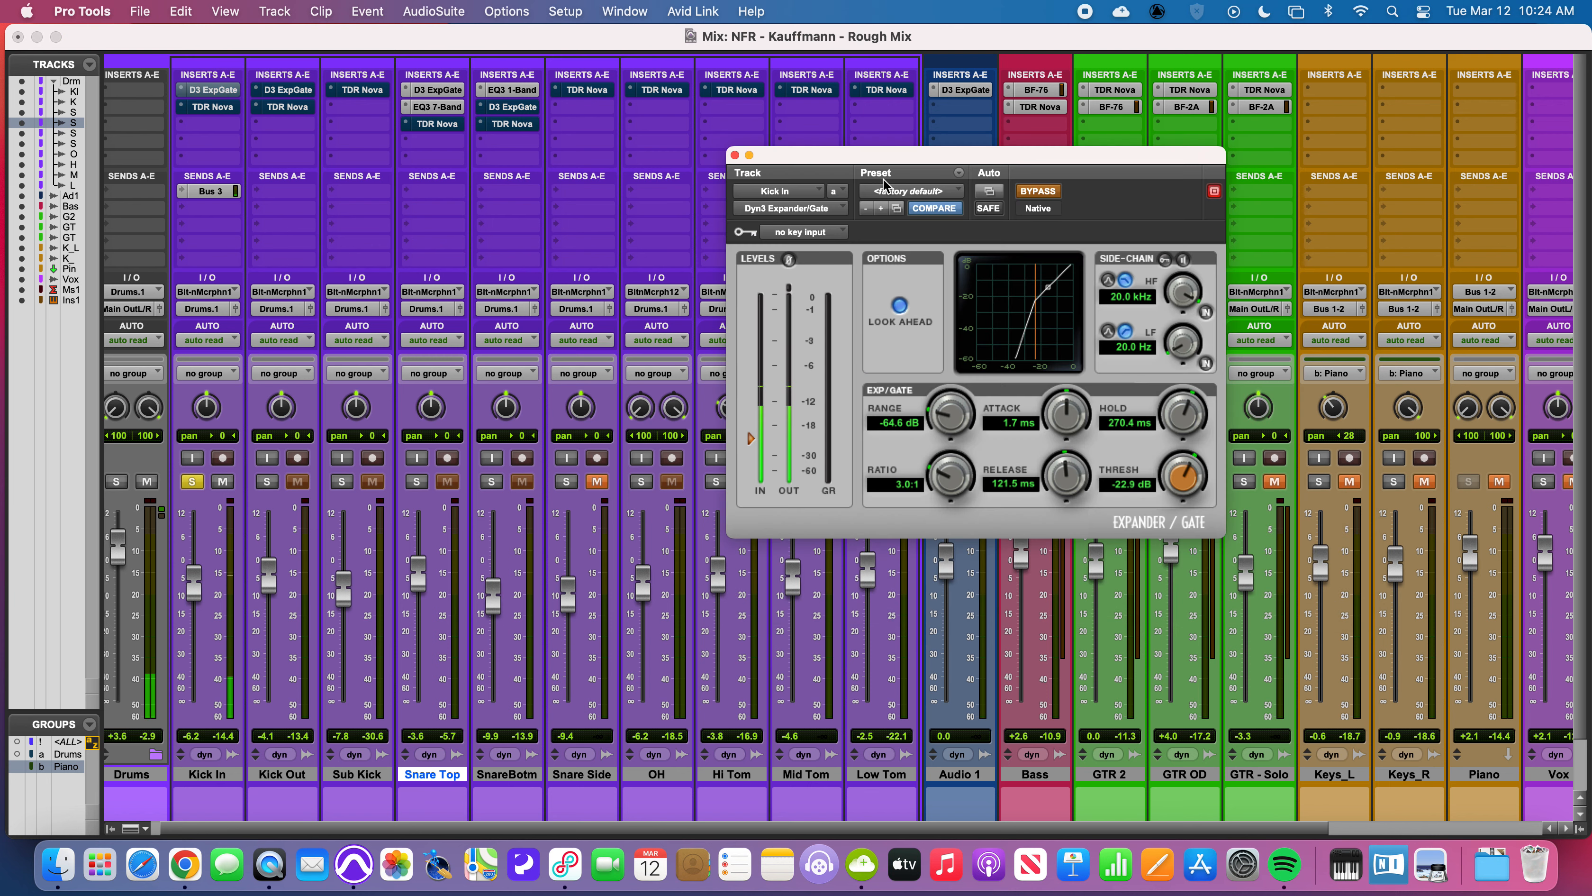
left_click(1032, 197)
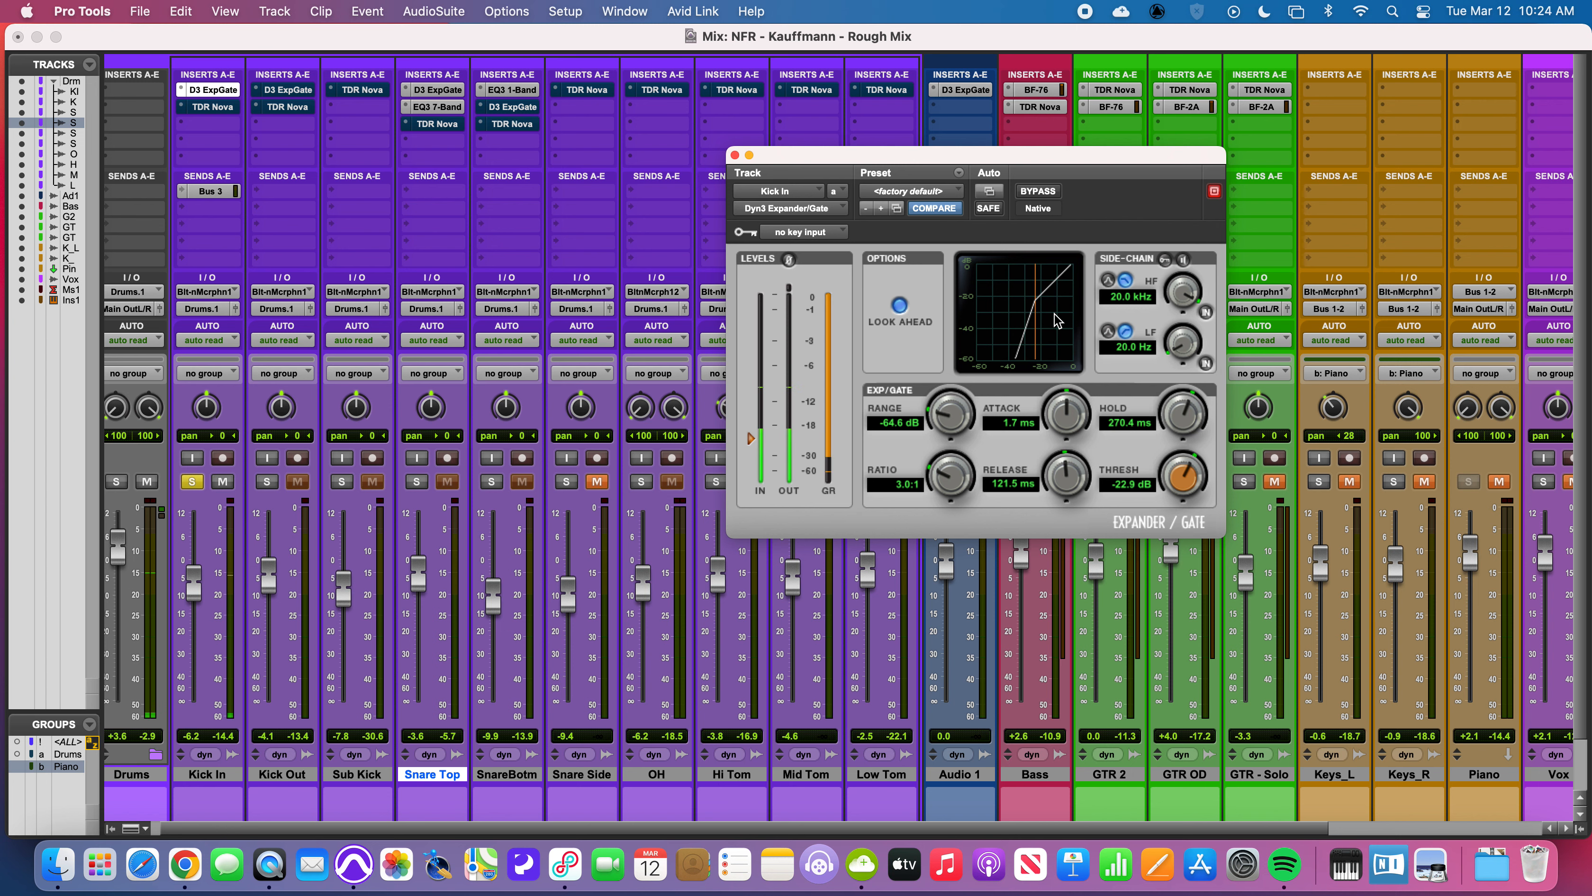
Take Kick In's TDR Nova out of bypass and compare its spectrum analyzer's off, output and input displays.
left_click(212, 107)
left_click(1037, 191)
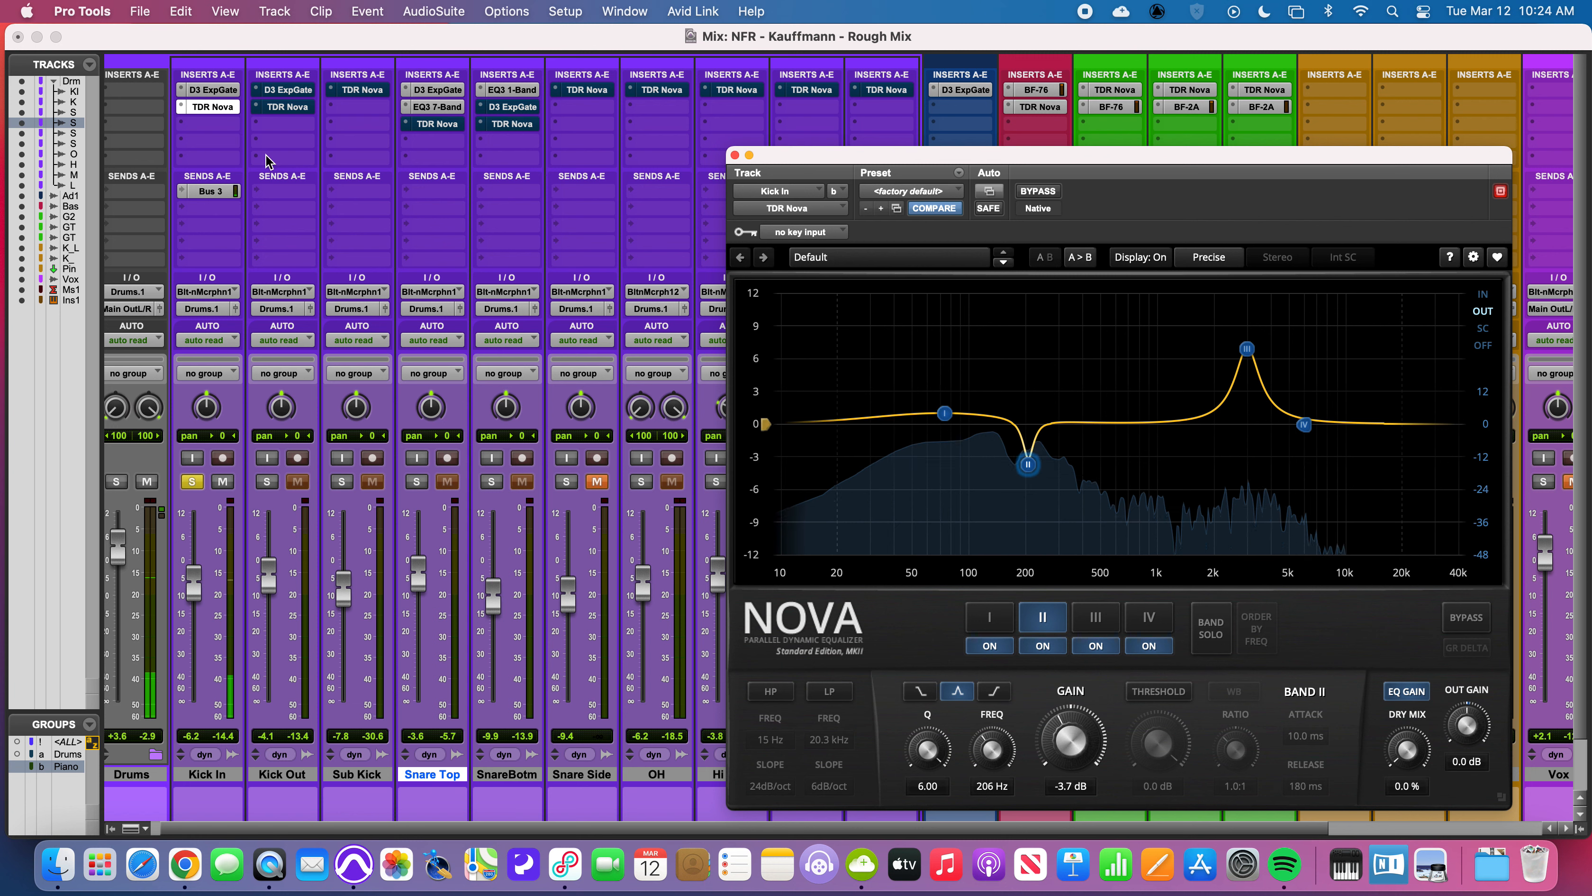
left_click(1484, 345)
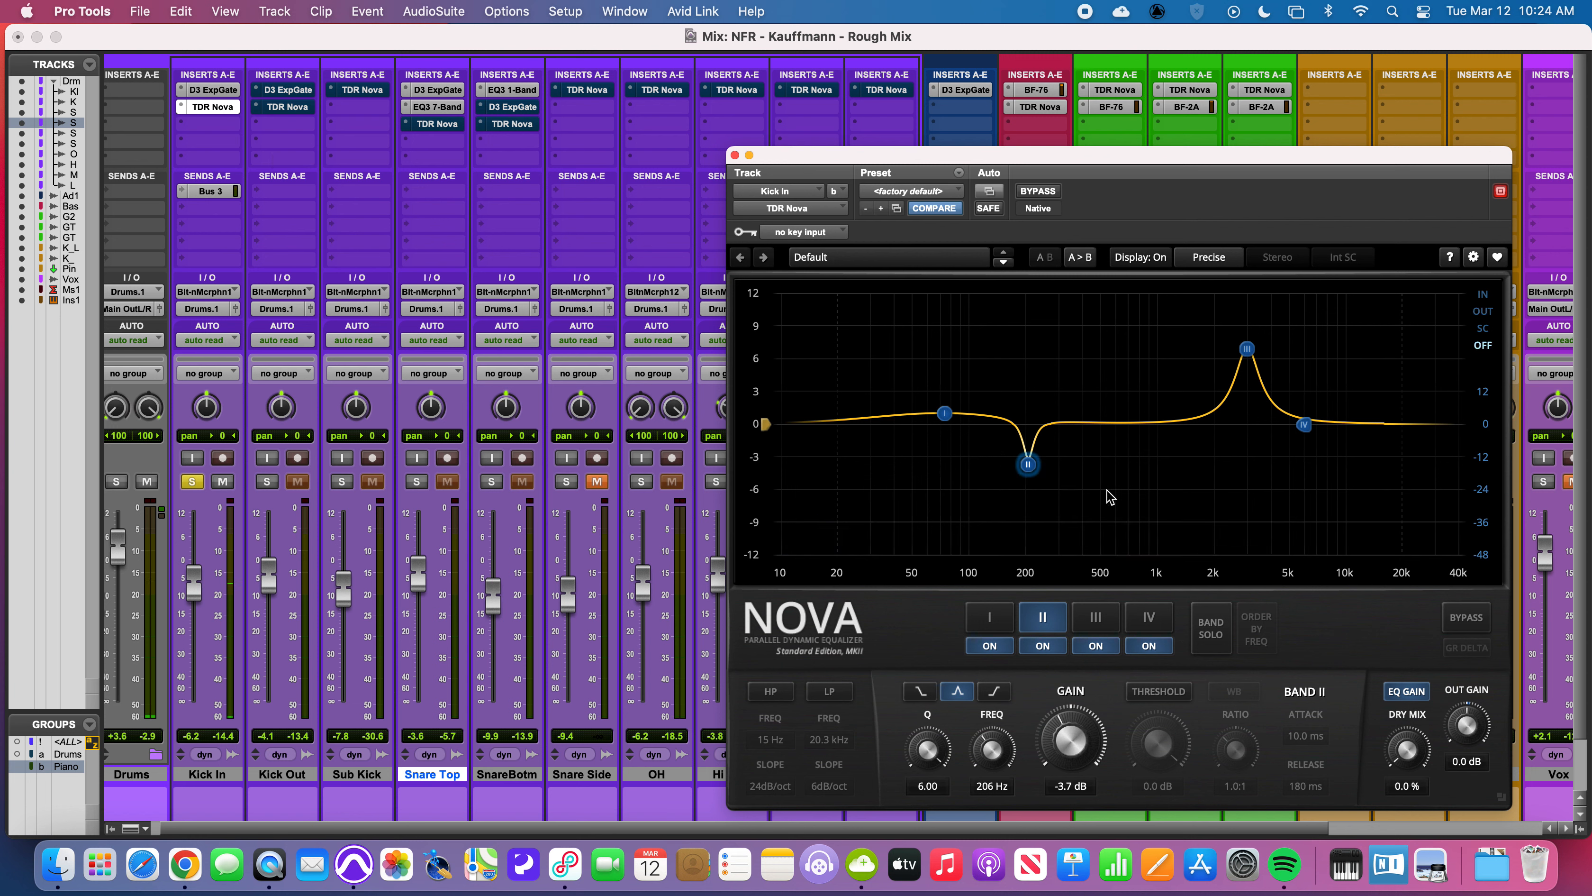
left_click(1488, 314)
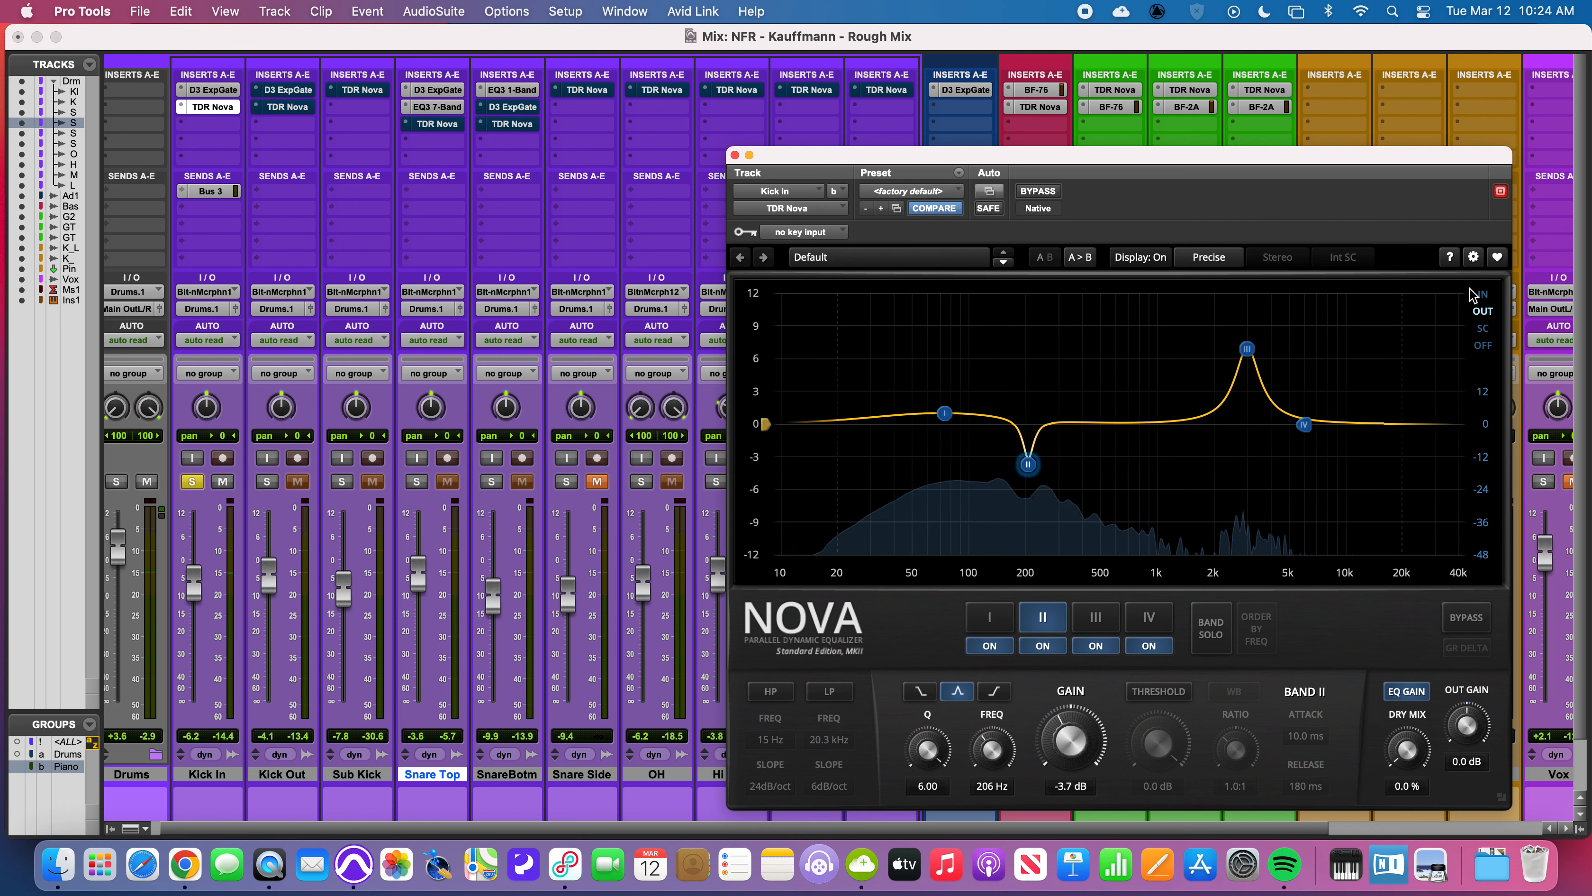
left_click(1490, 293)
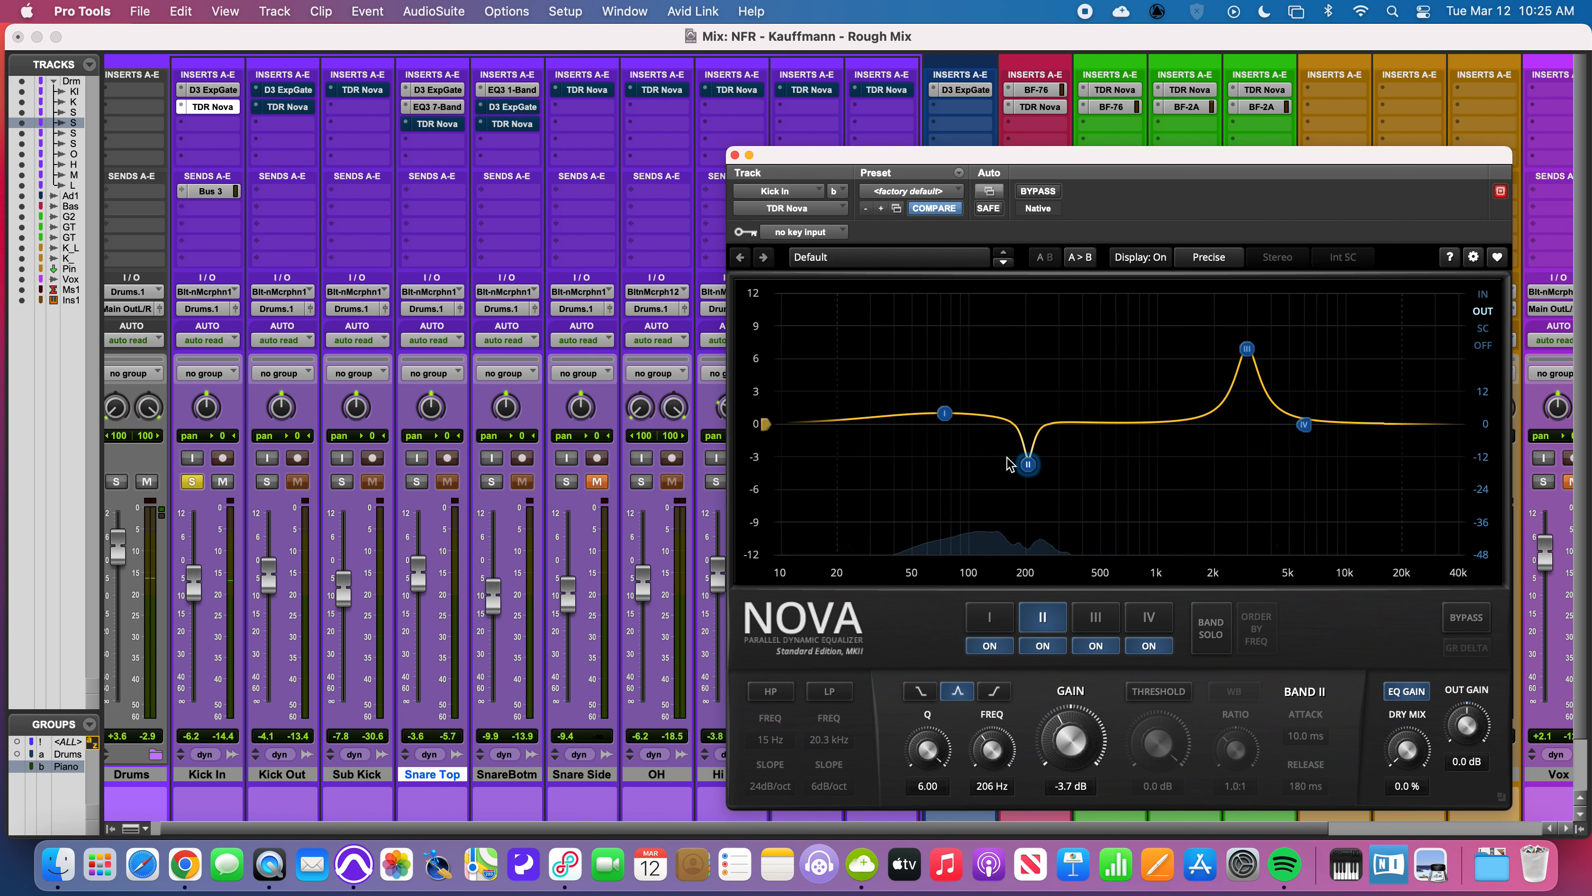
Review bands I and II of Kick In's TDR Nova, and set band III to 8.6 dB at 2.8 kHz with a Q of 3.29.
left_click(945, 414)
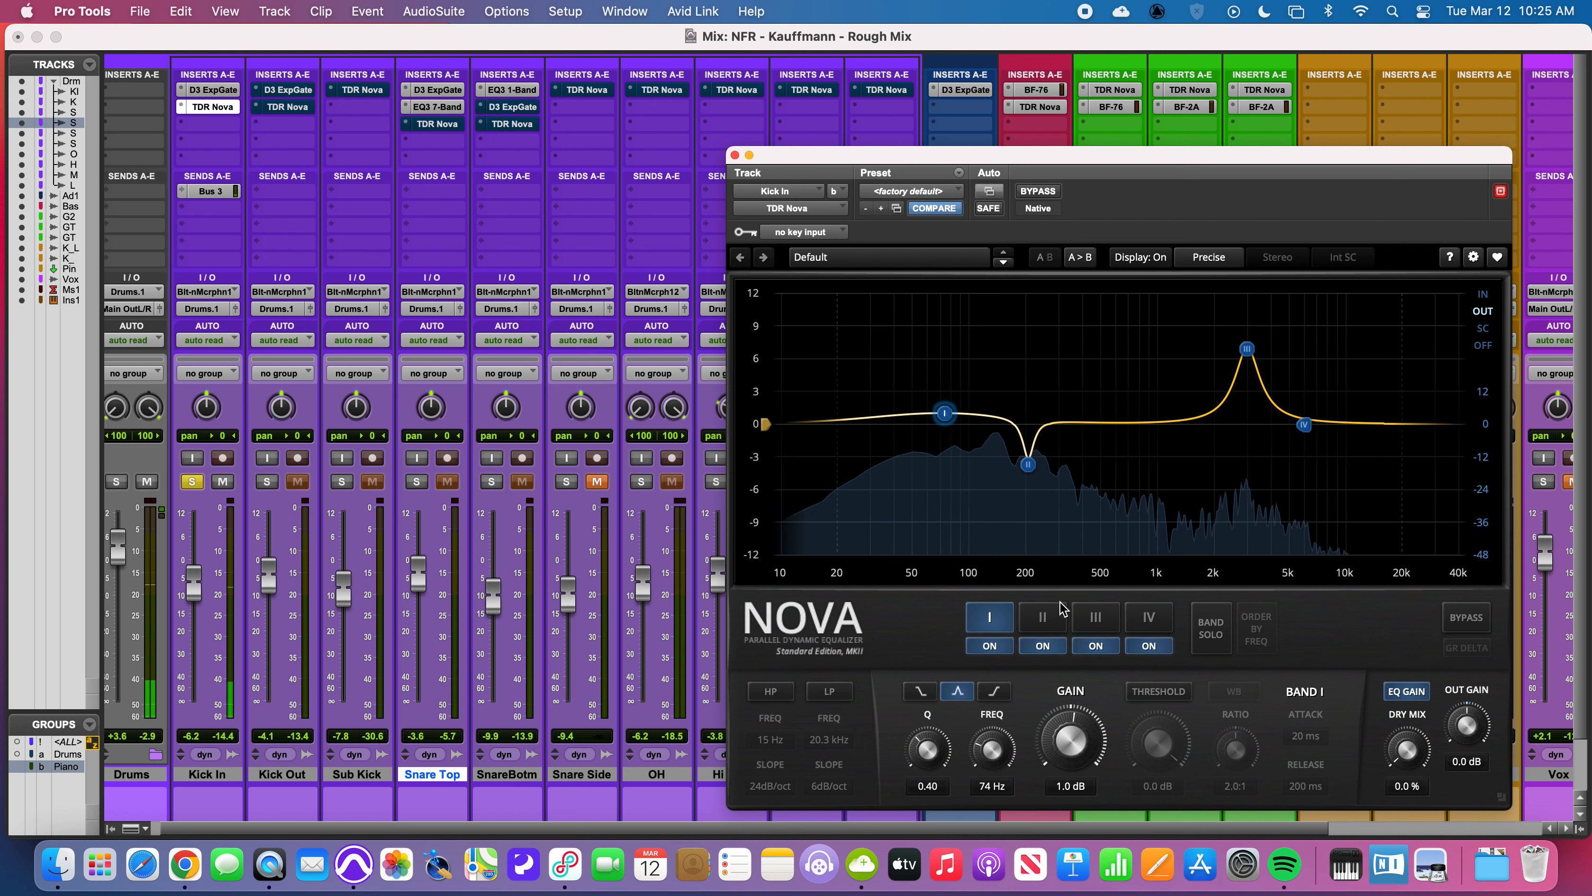
left_click(1026, 467)
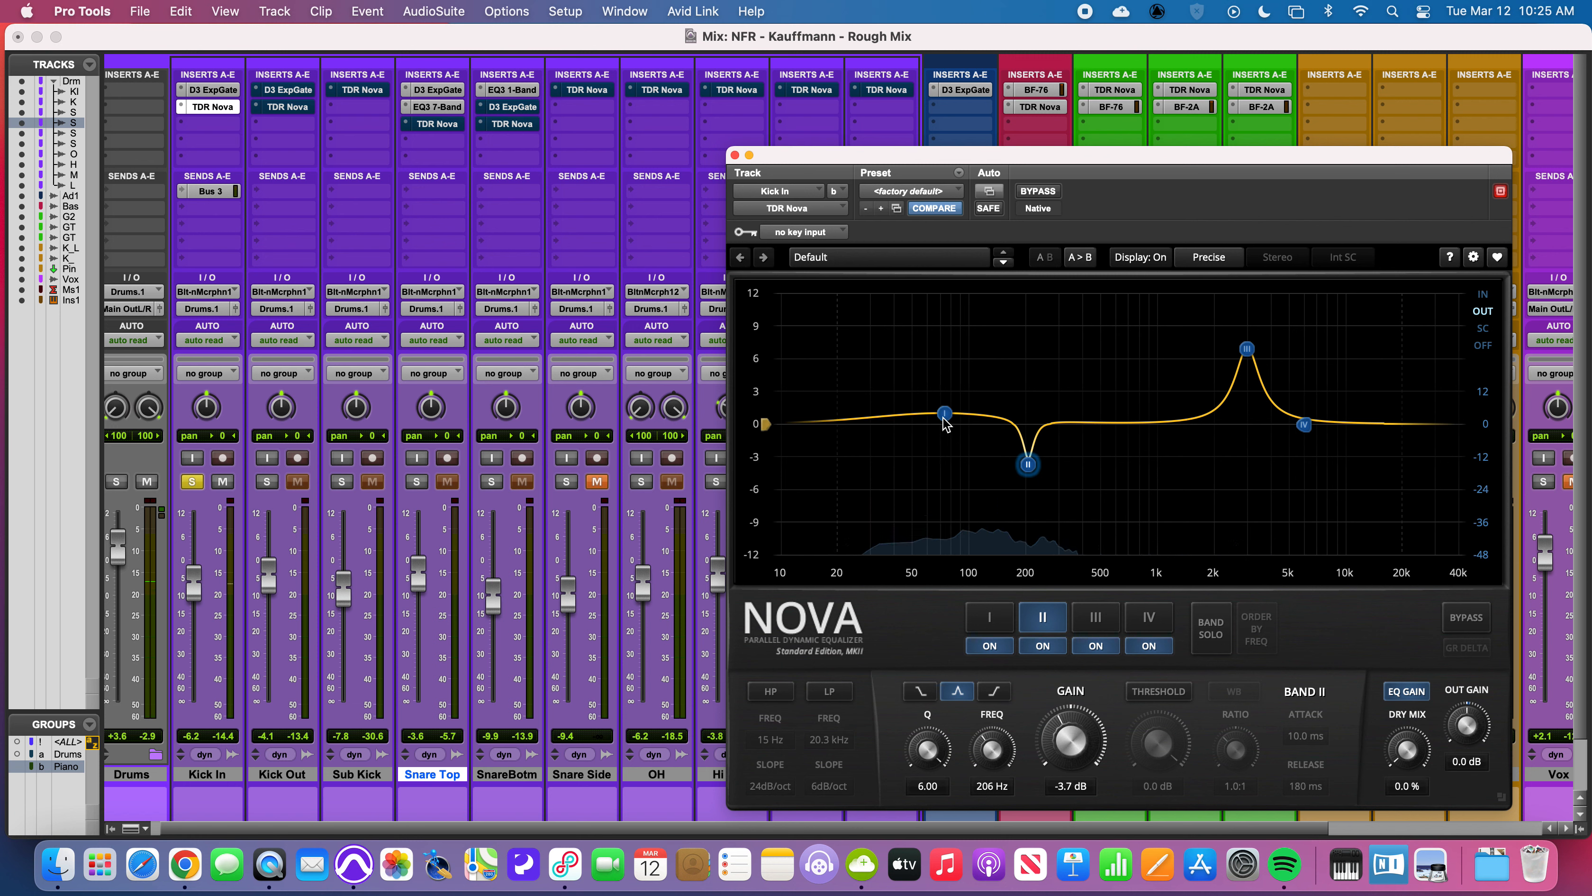
left_click(1247, 350)
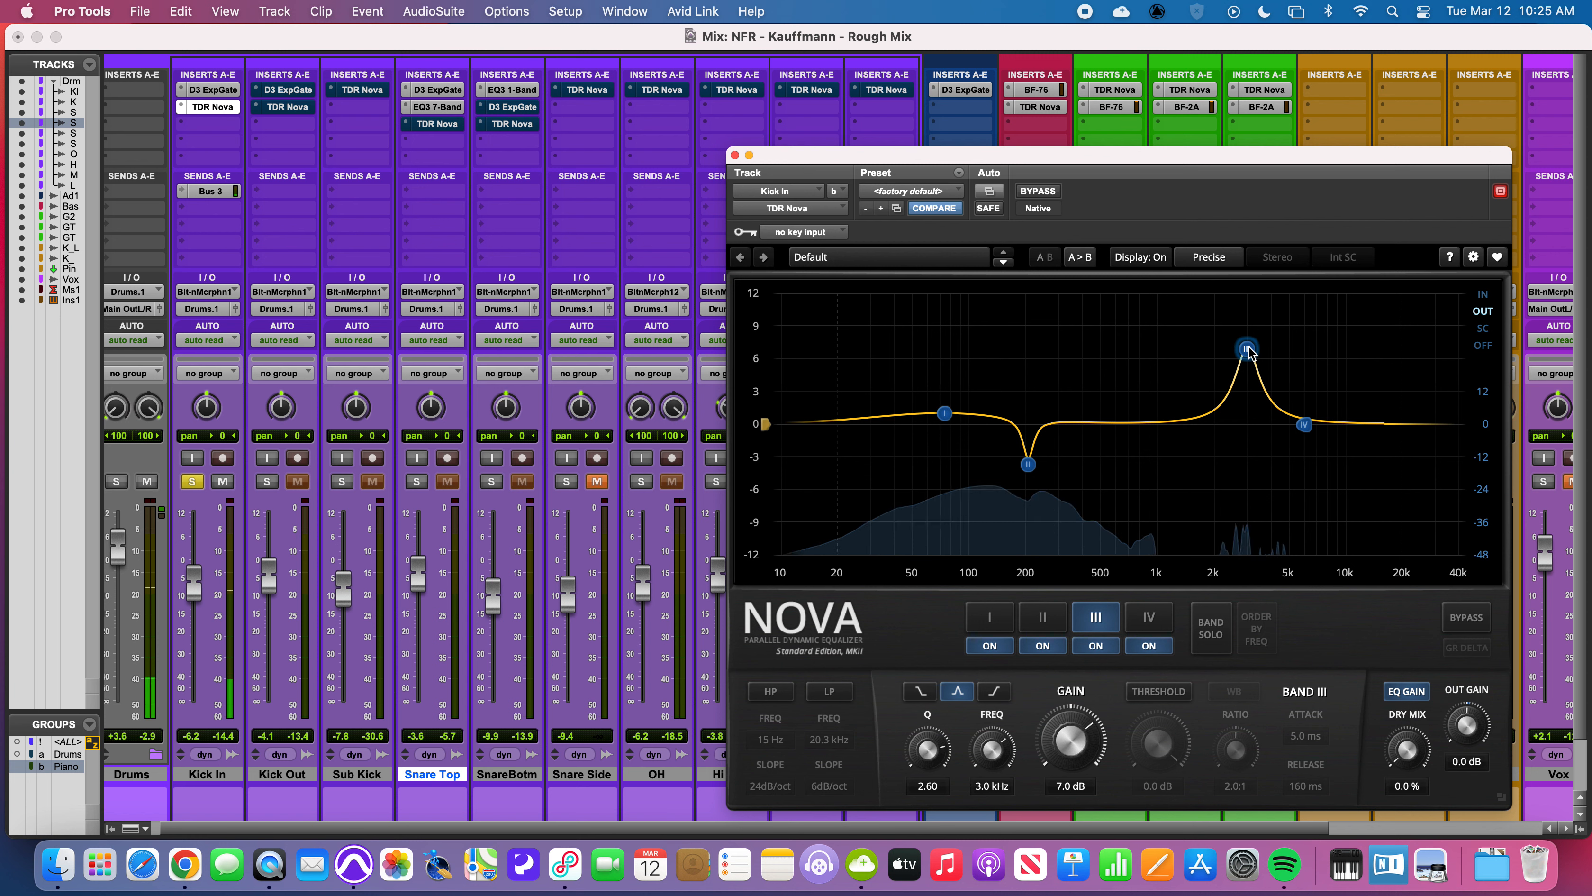
mouse_move(1247, 349)
left_mouse_down()
mouse_move(1219, 335)
mouse_move(1243, 335)
left_mouse_up()
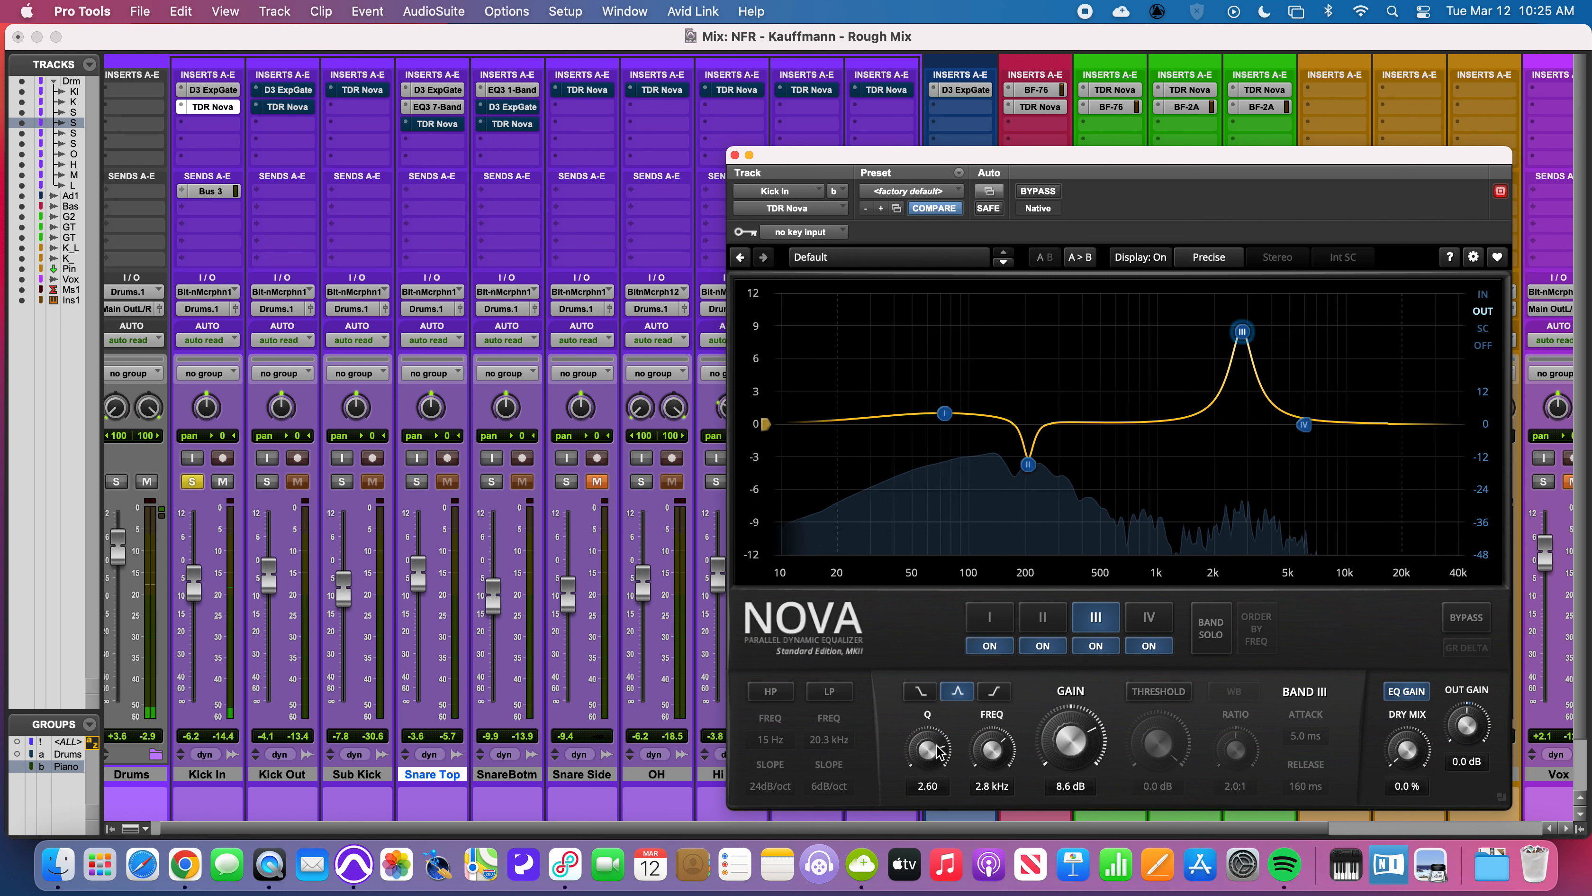
scroll(1242, 331, "up", 8)
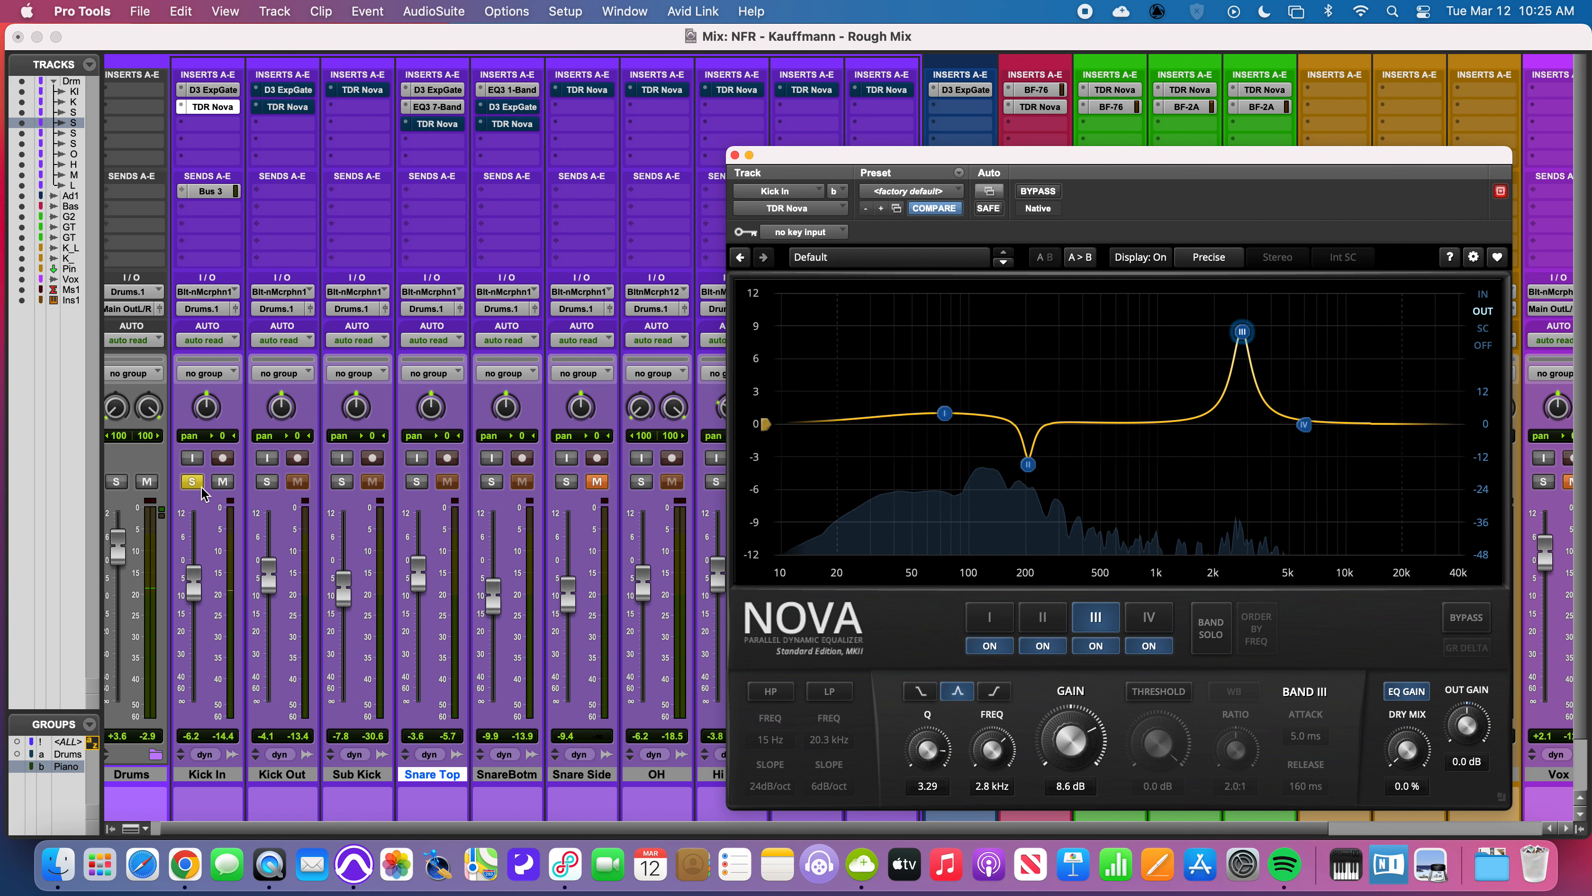
Switch the solo from Kick In to Kick Out and take Kick Out's Dyn3 Expander/Gate out of bypass.
left_click(268, 481)
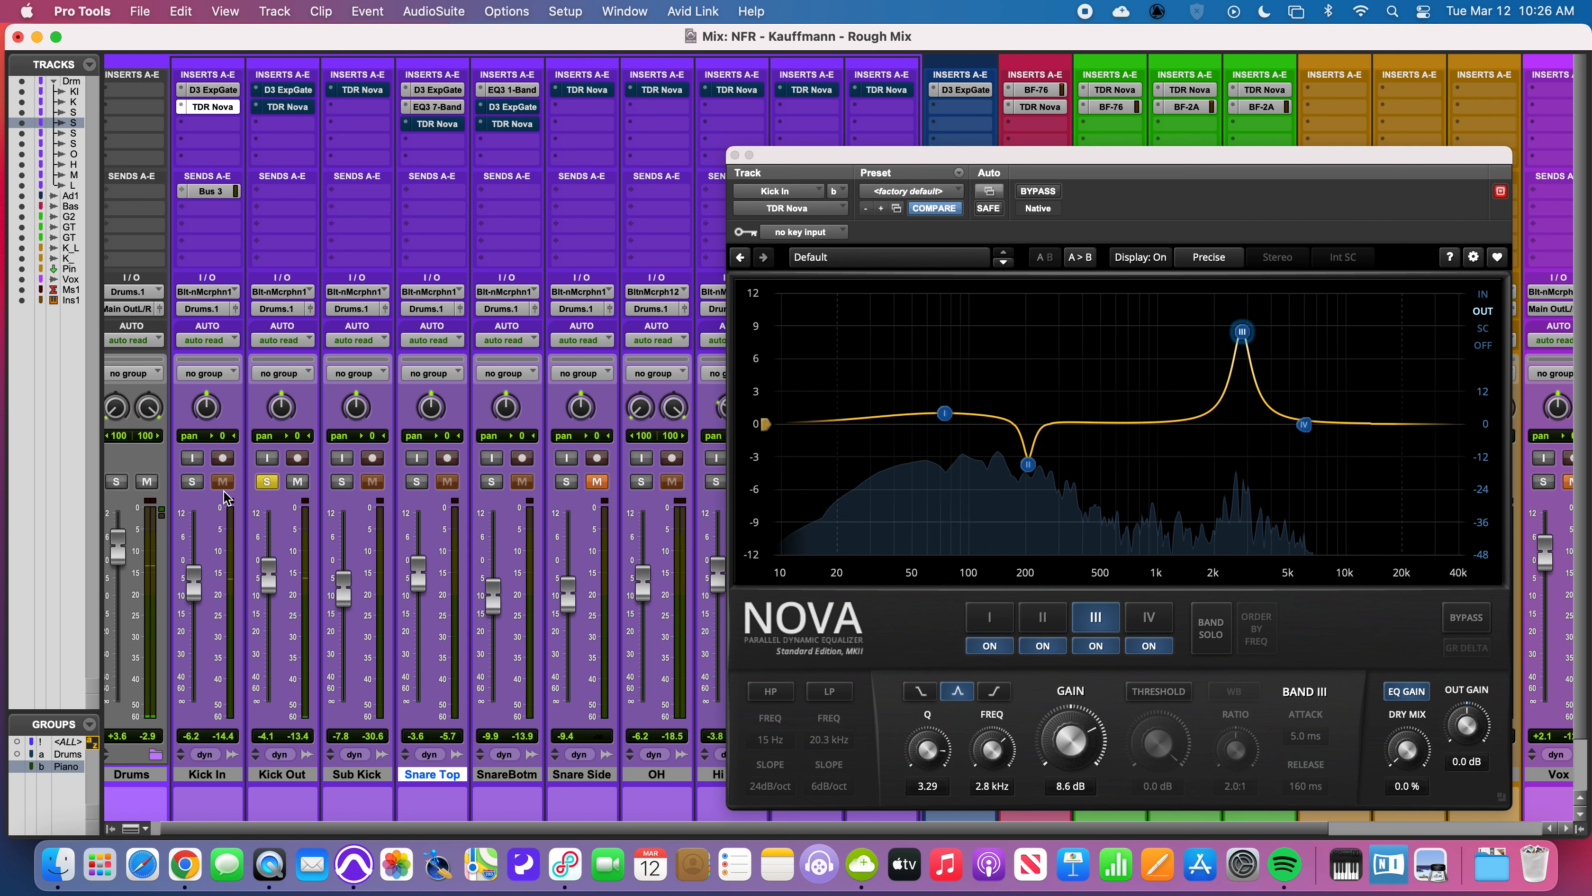
left_click(287, 90)
left_click(1030, 194)
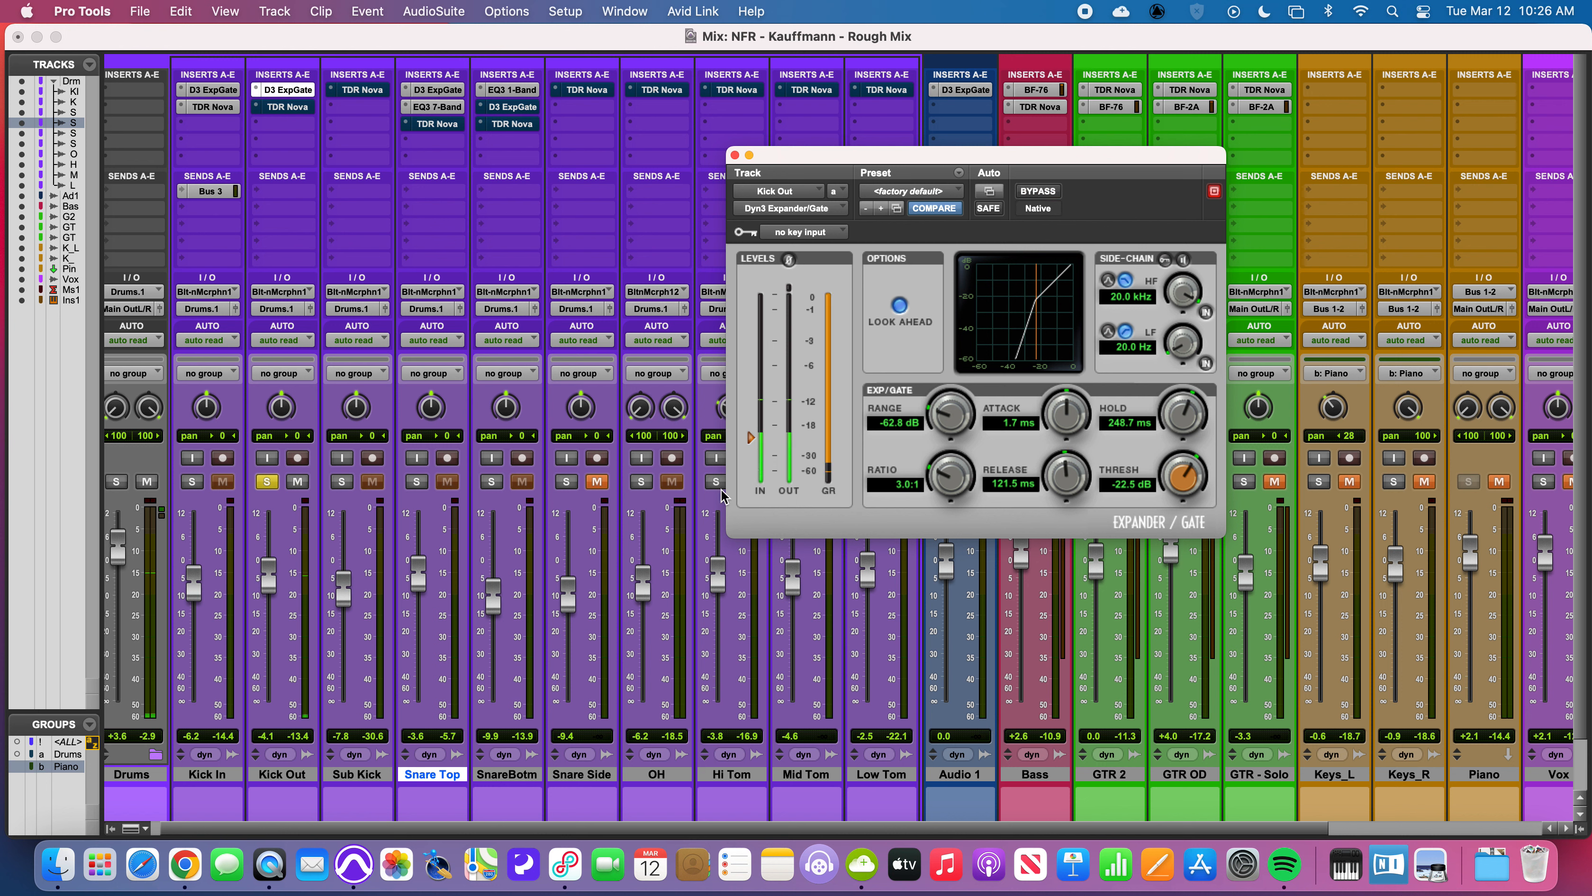
Open Kick Out's TDR Nova with its processing enabled and examine the settings of bands I, II and III.
left_click(281, 109)
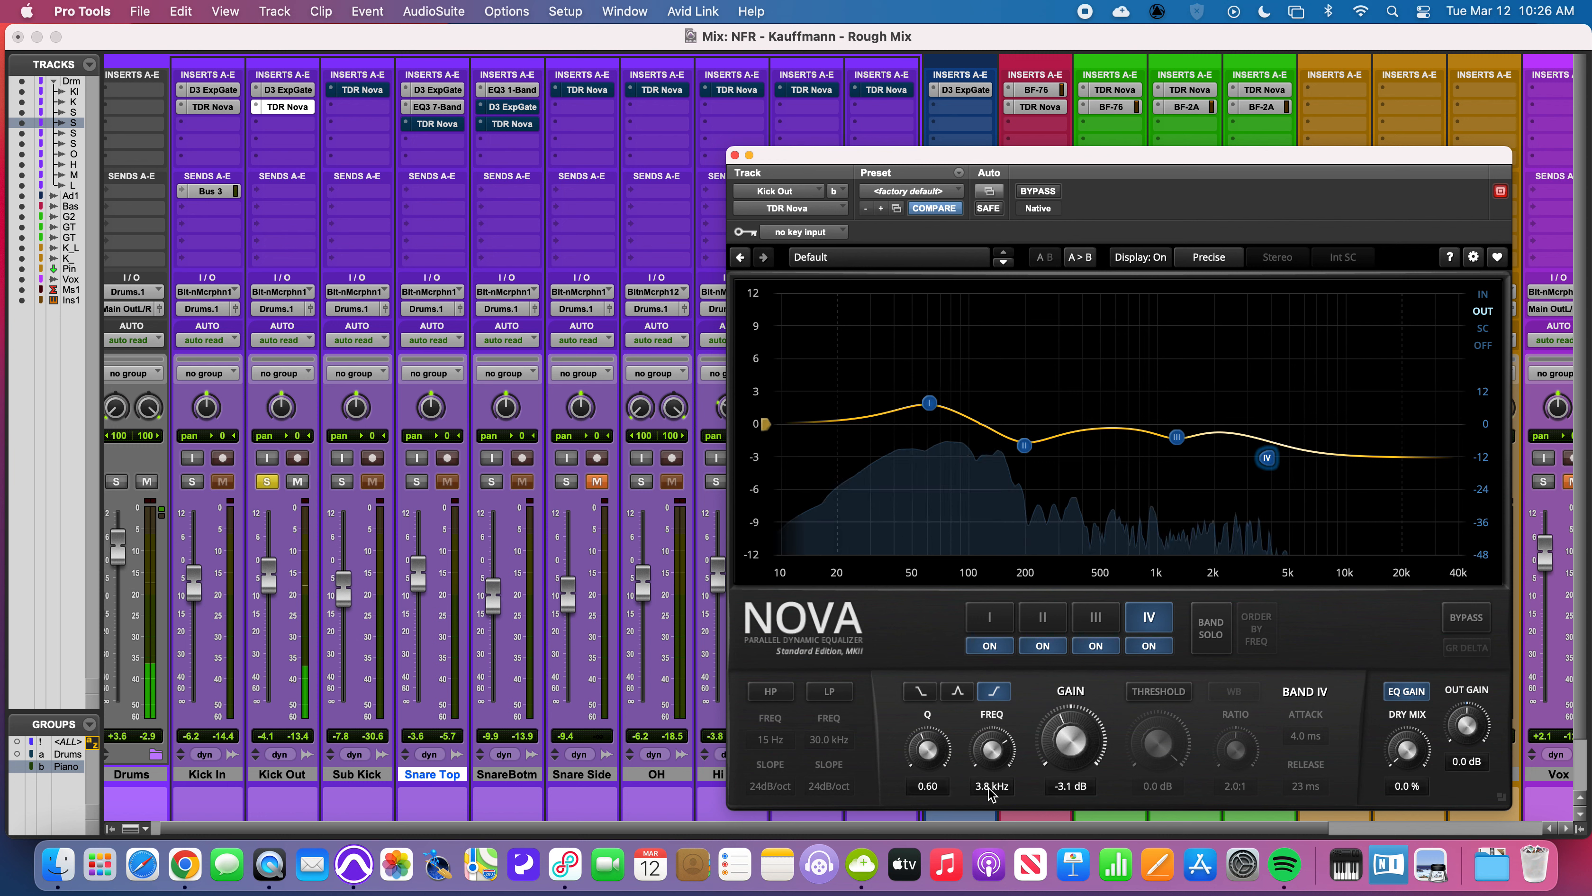
left_click(931, 403)
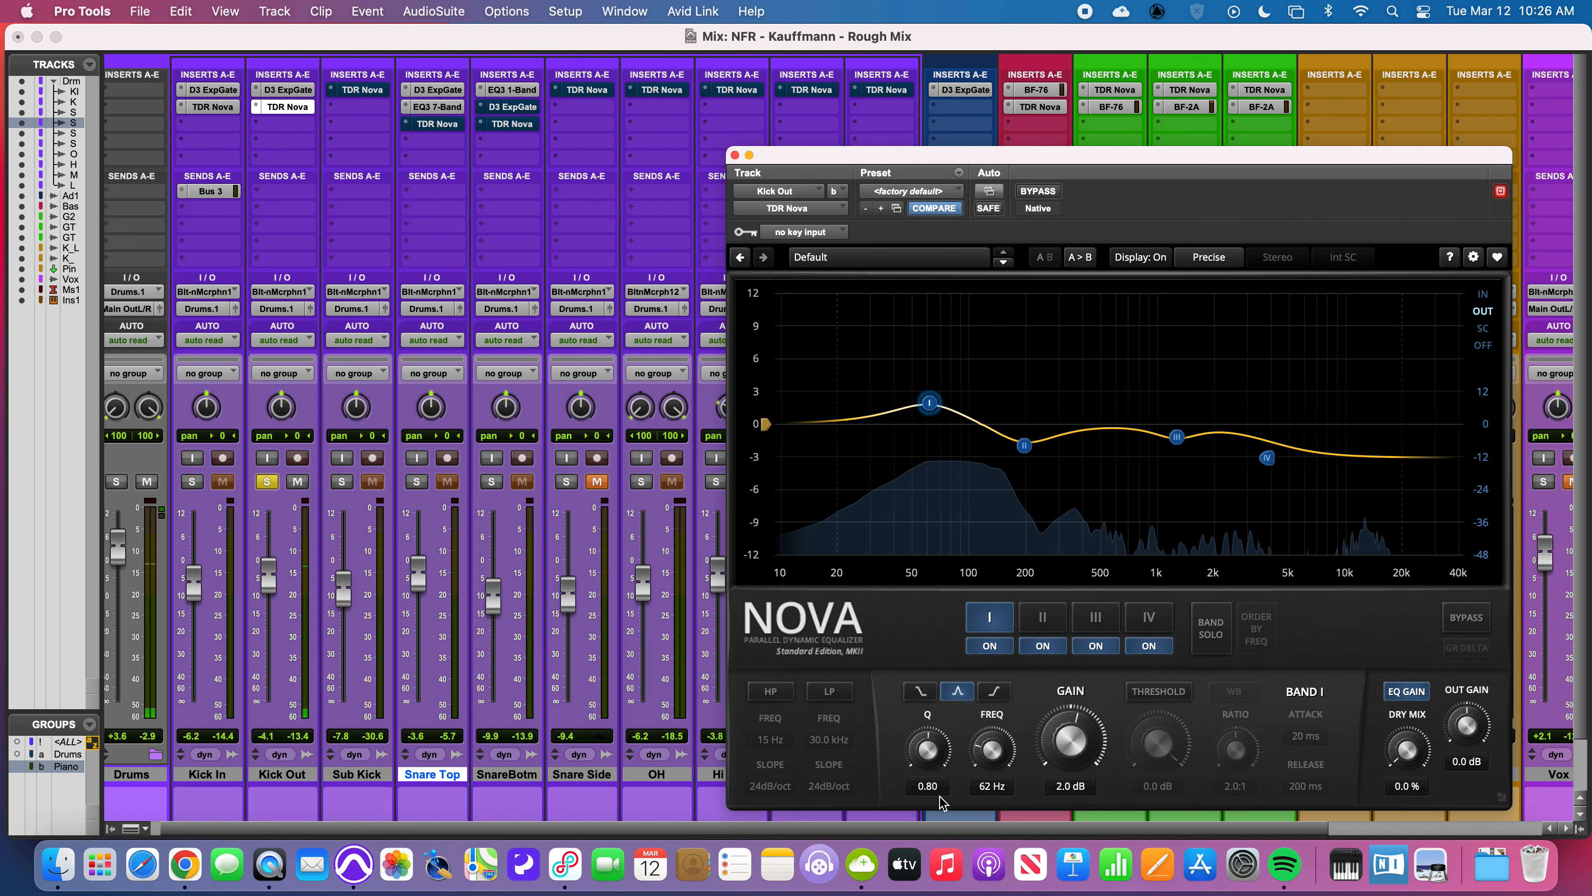
left_click(1024, 446)
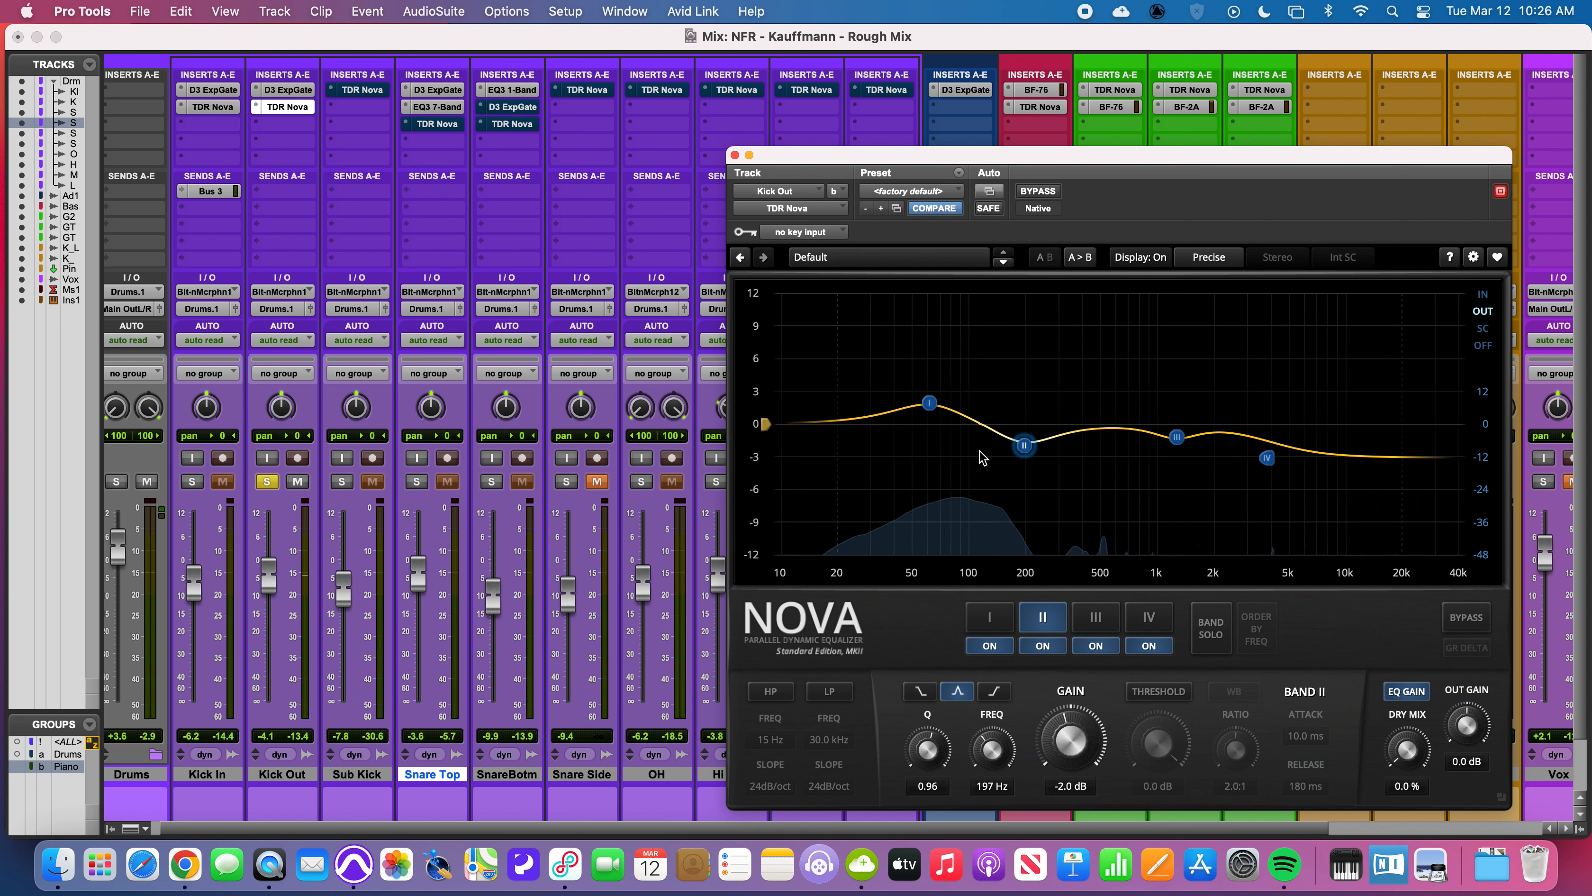
left_click(1177, 437)
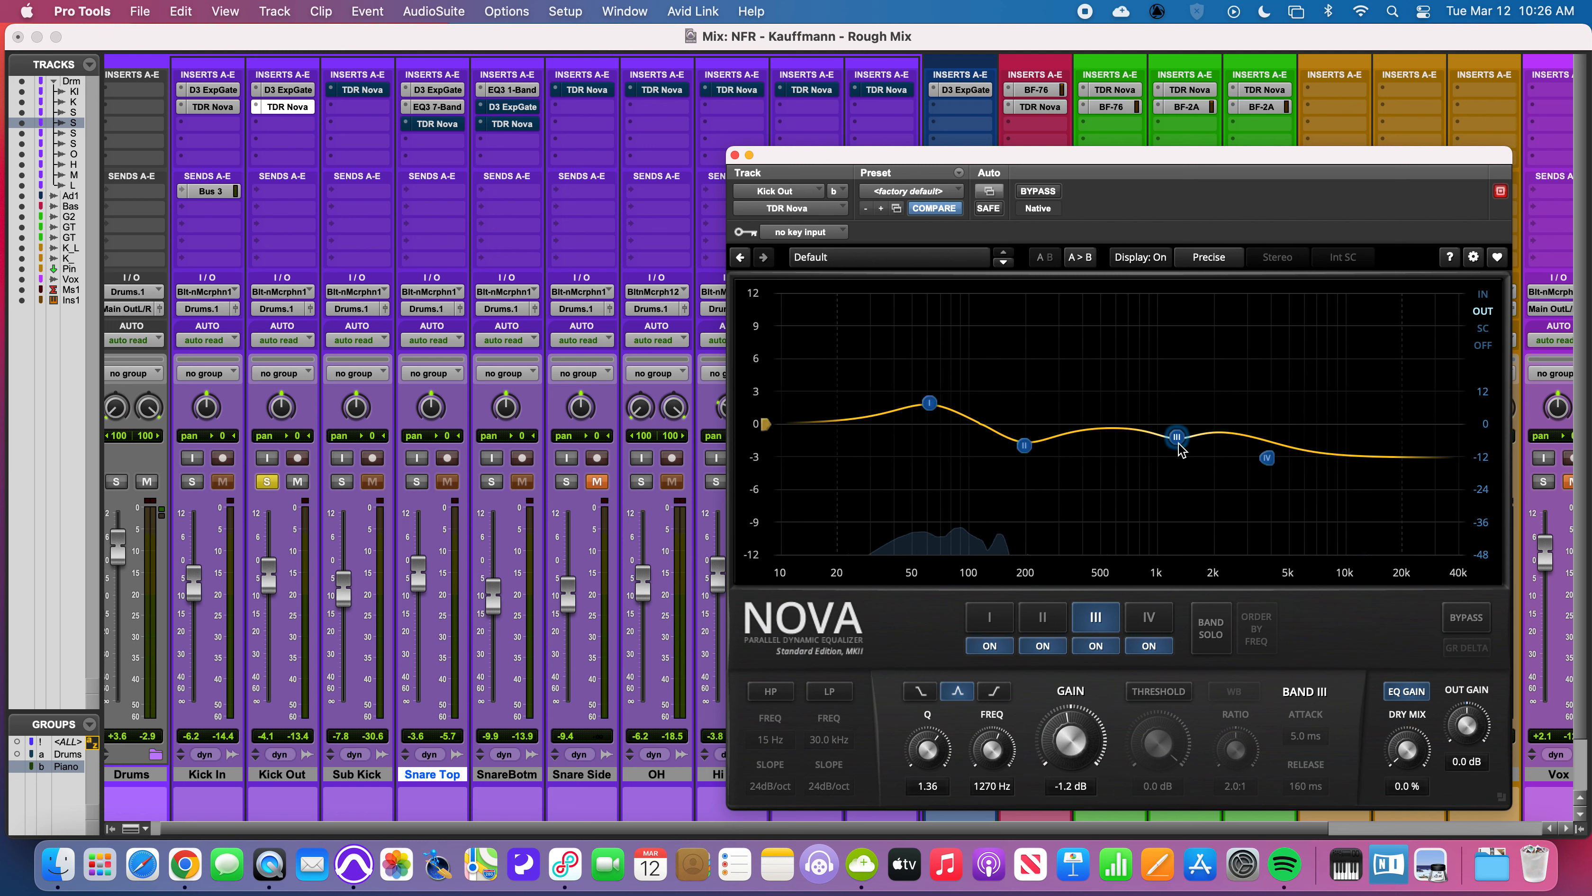
Solo Kick In together with Kick Out to hear both kick tracks combined, and unsolo Kick Out.
left_click(196, 487)
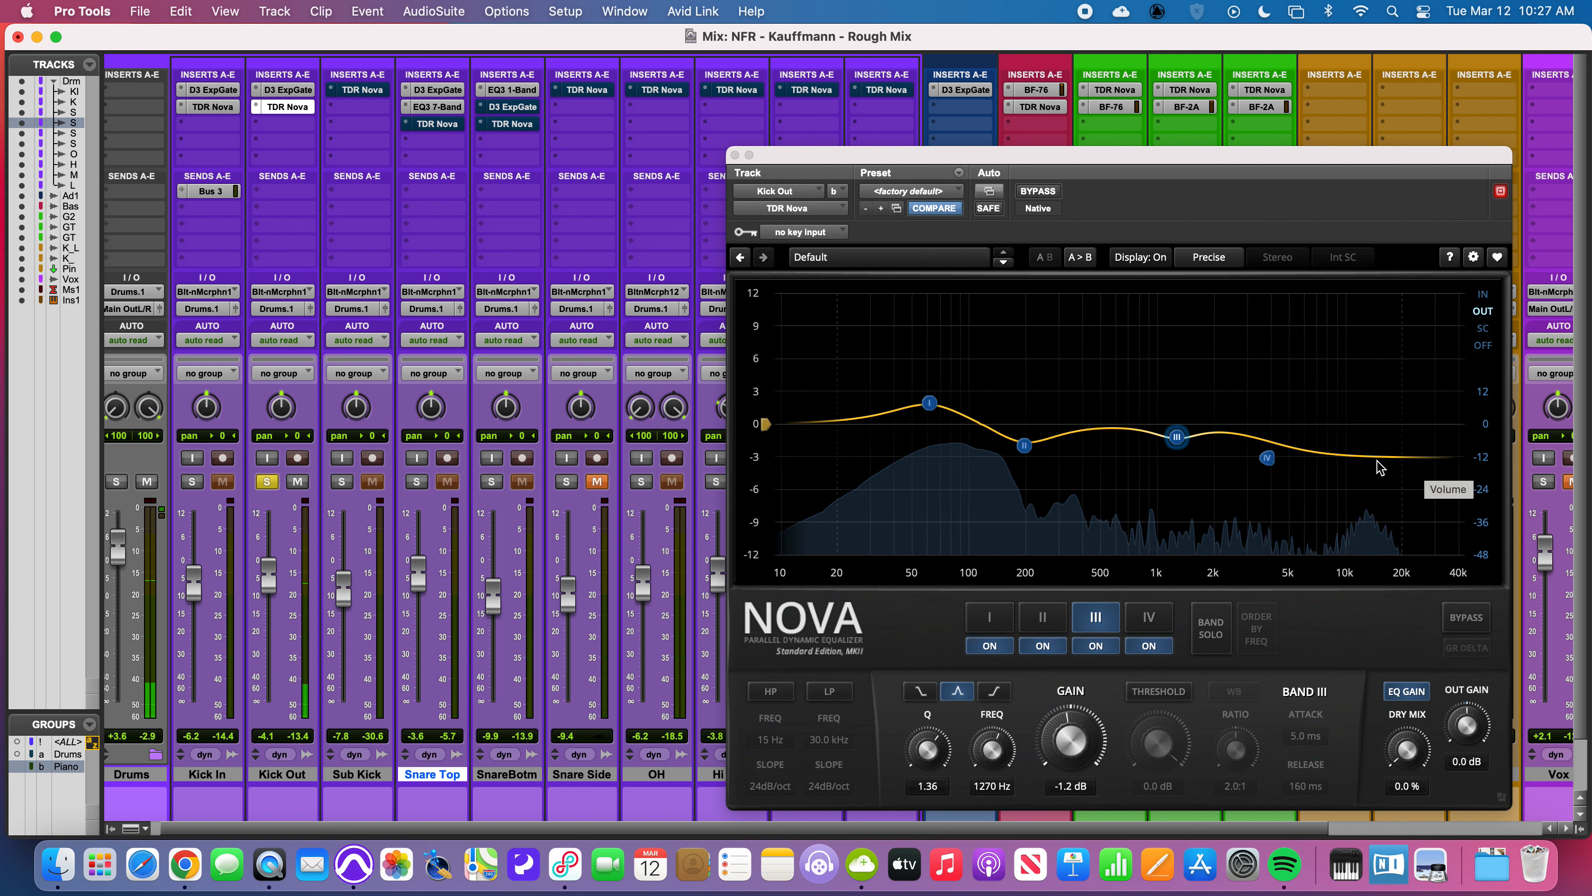
left_click(192, 481)
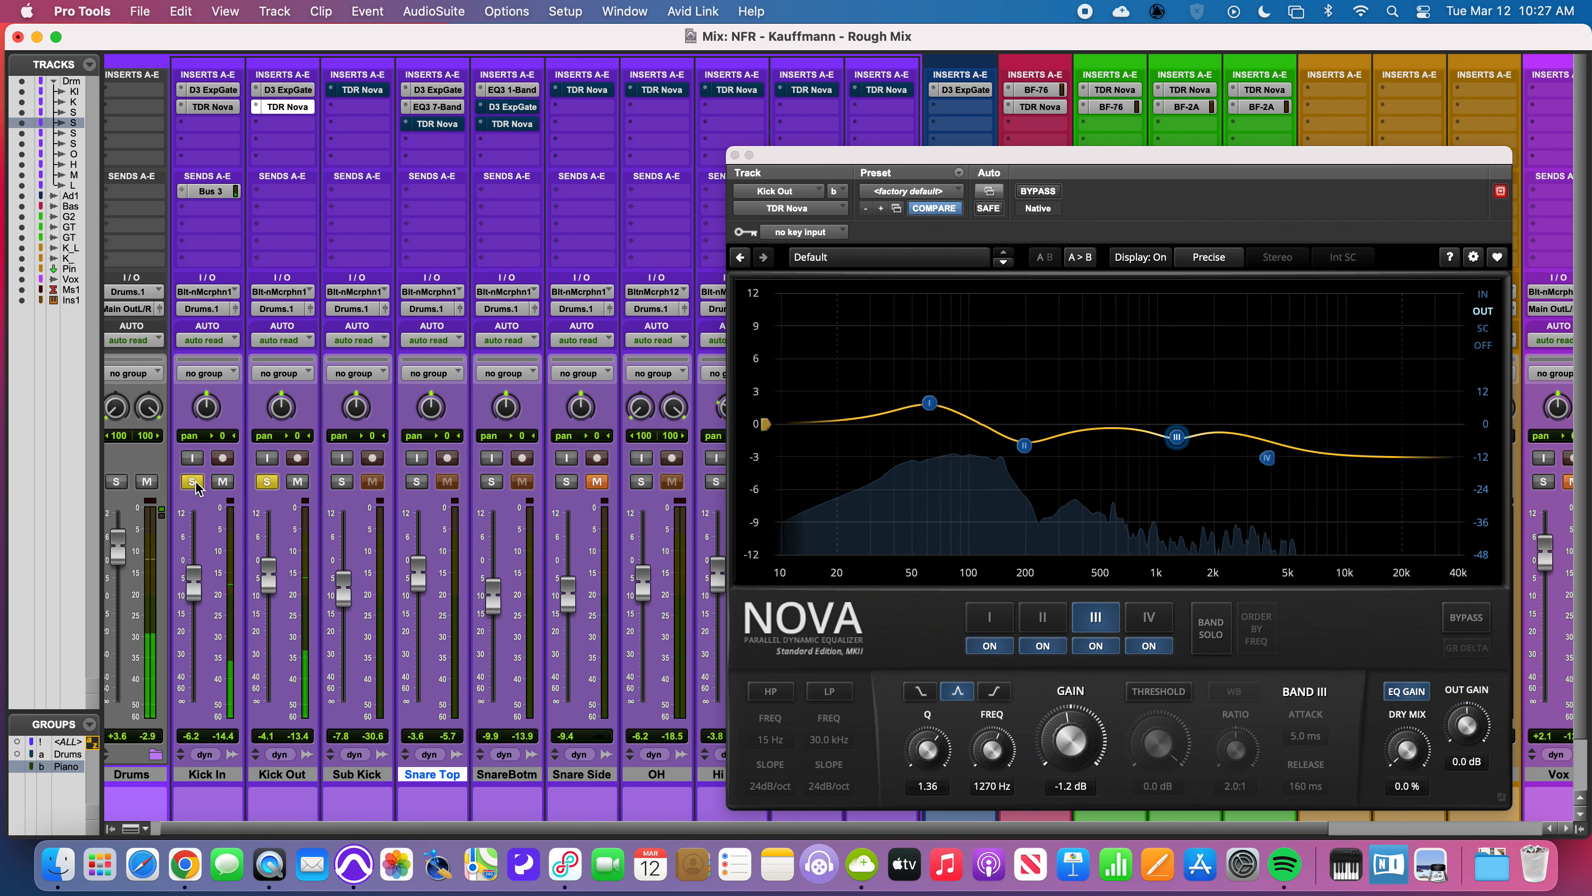
left_click(272, 484)
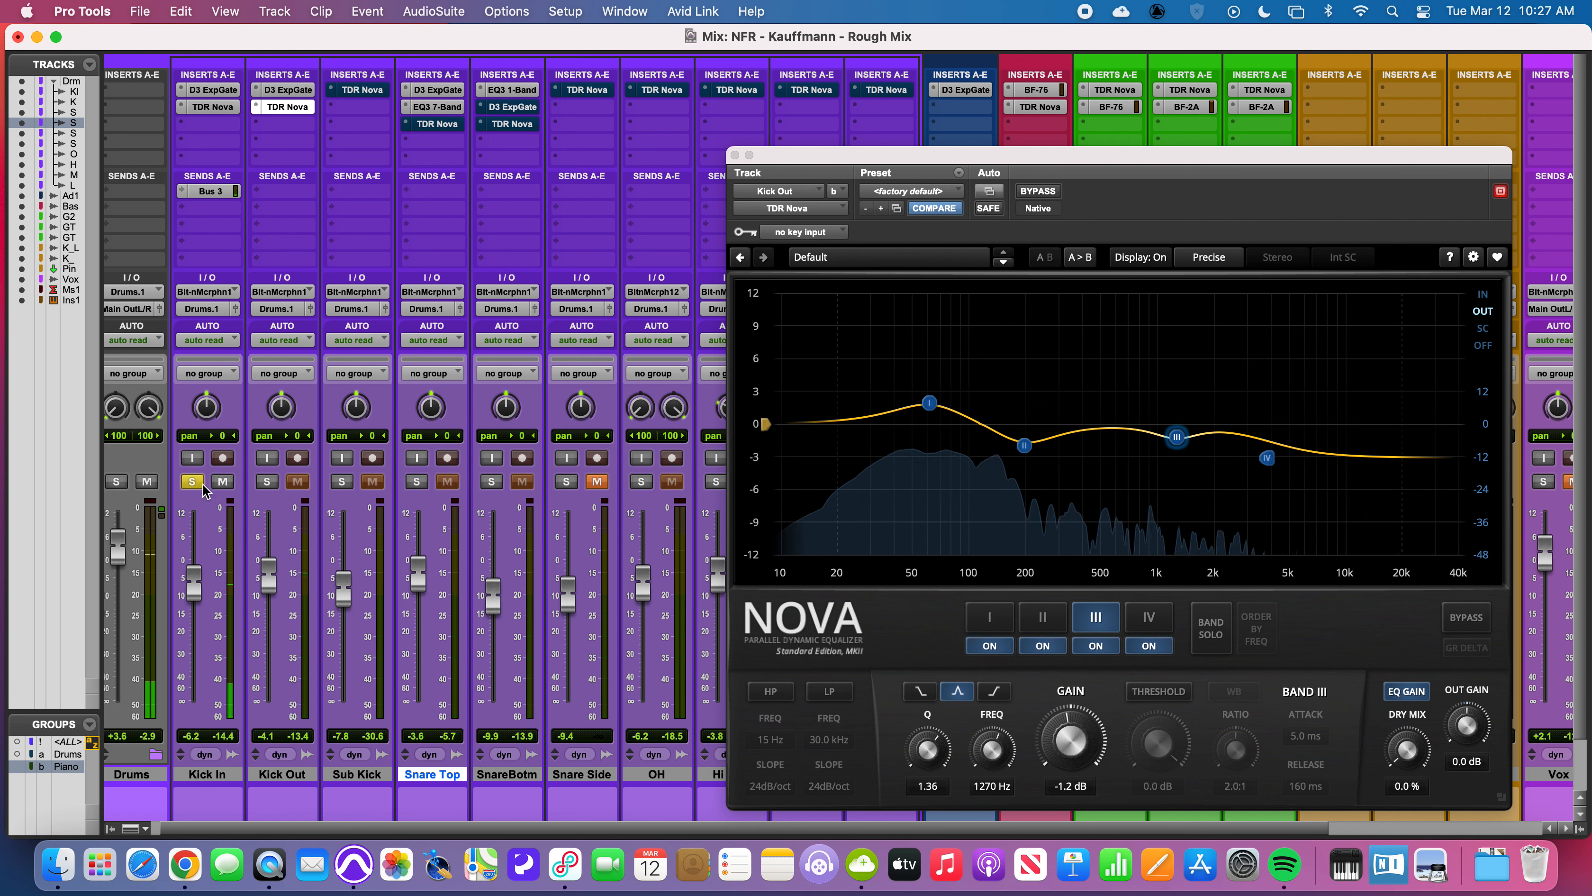
Compare Kick Out soloed alone with Kick In and Kick Out soloed together, leaving only Kick Out in solo.
left_click(267, 483)
left_click(193, 481)
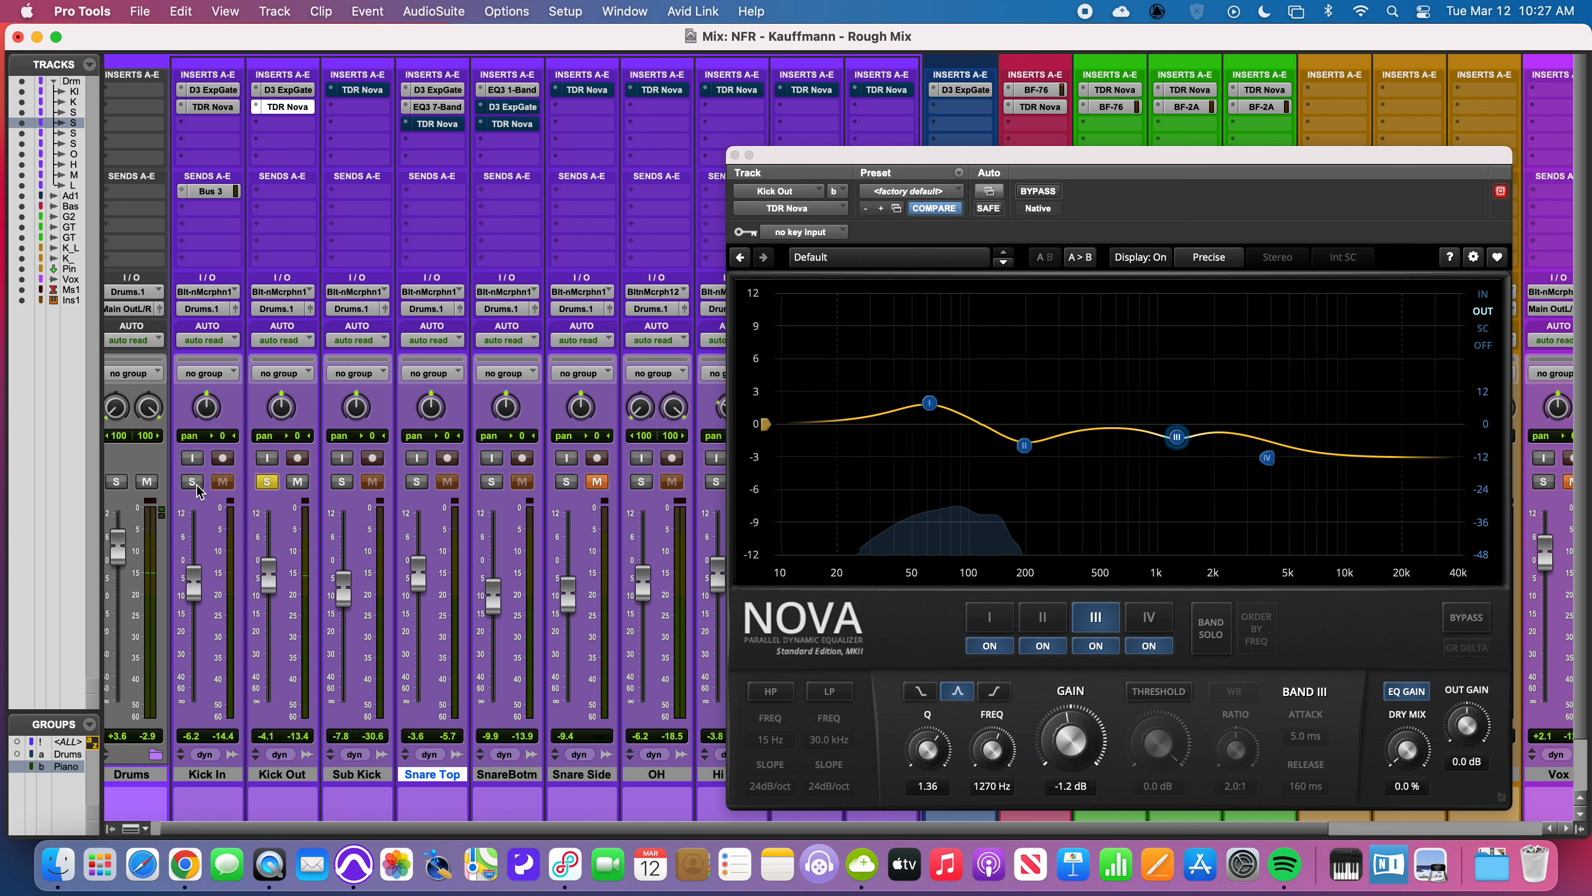
left_click(194, 483)
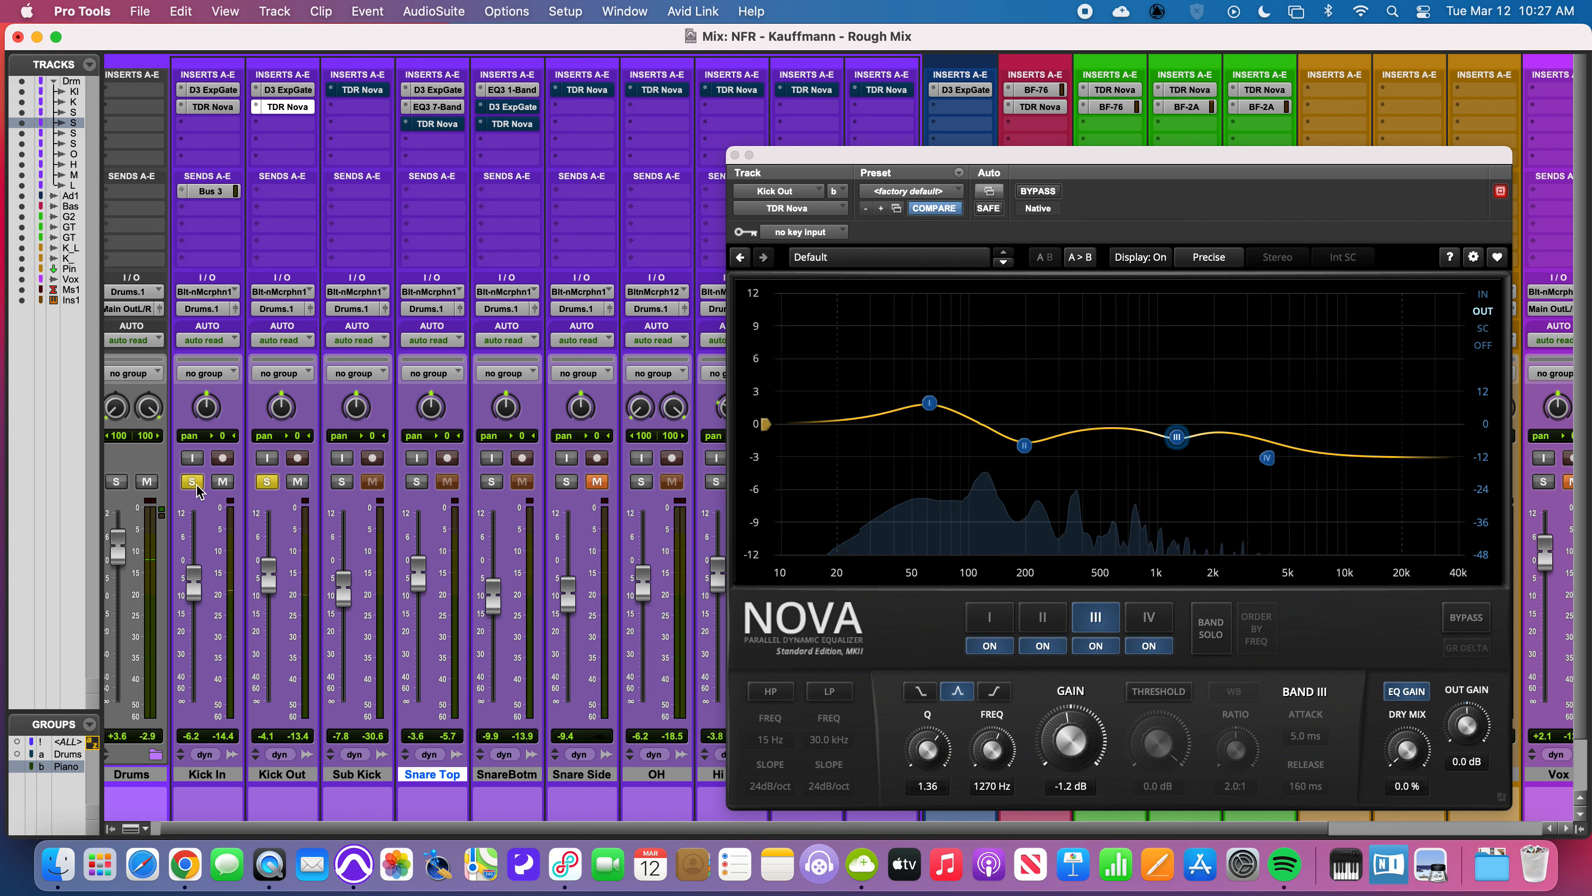
left_click(192, 481)
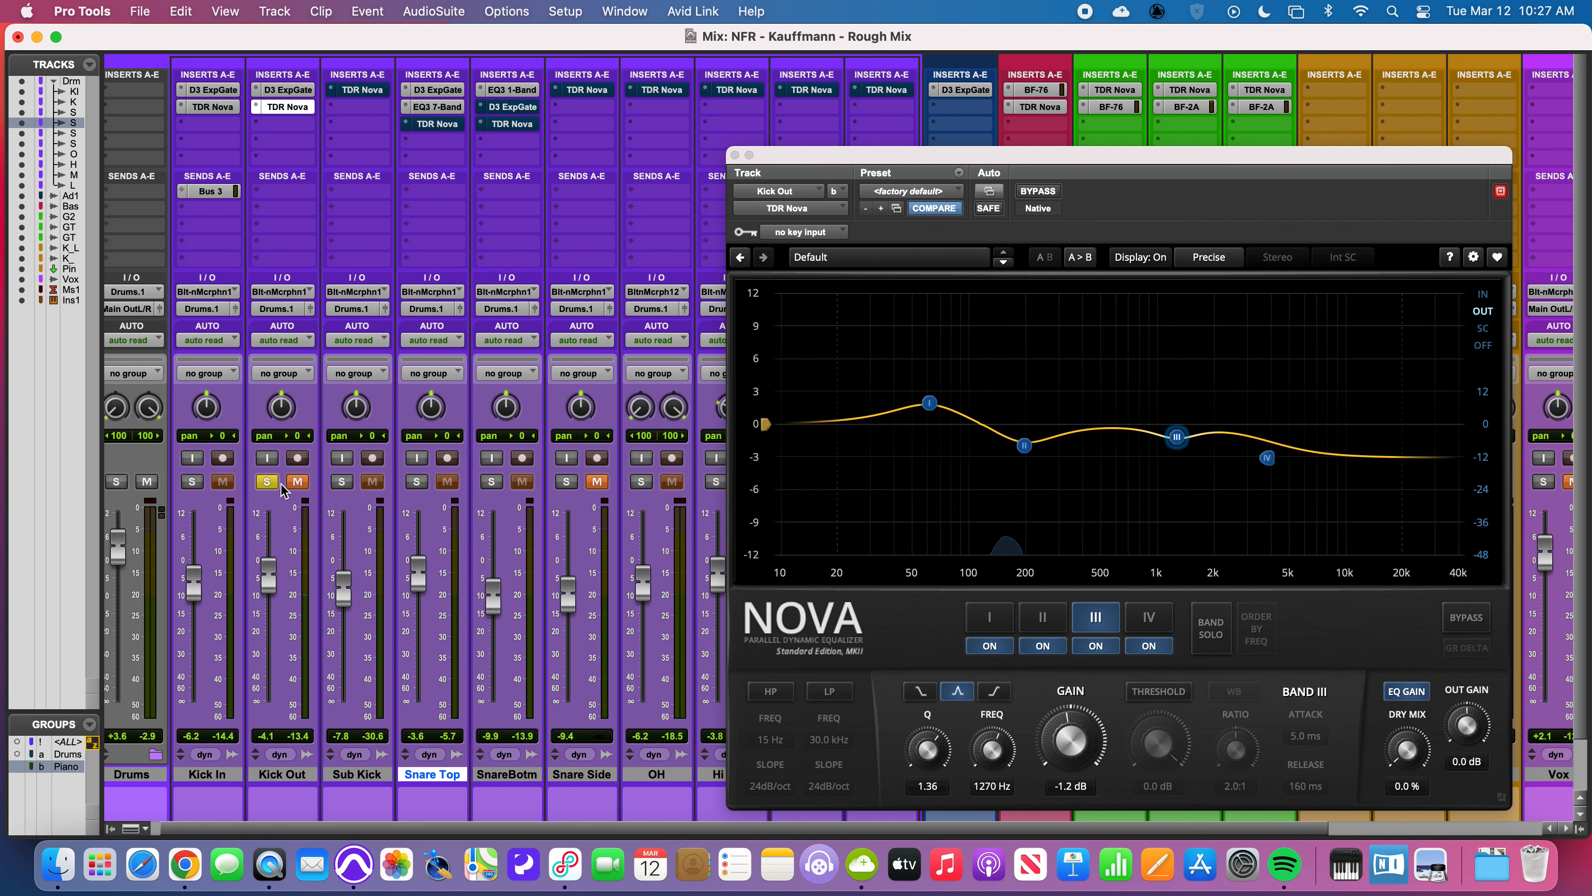
Switch the solo to Sub Kick, enable its bypassed TDR Nova, and set band I to 0.5 dB at 75 Hz.
left_click(266, 482)
left_click(342, 482)
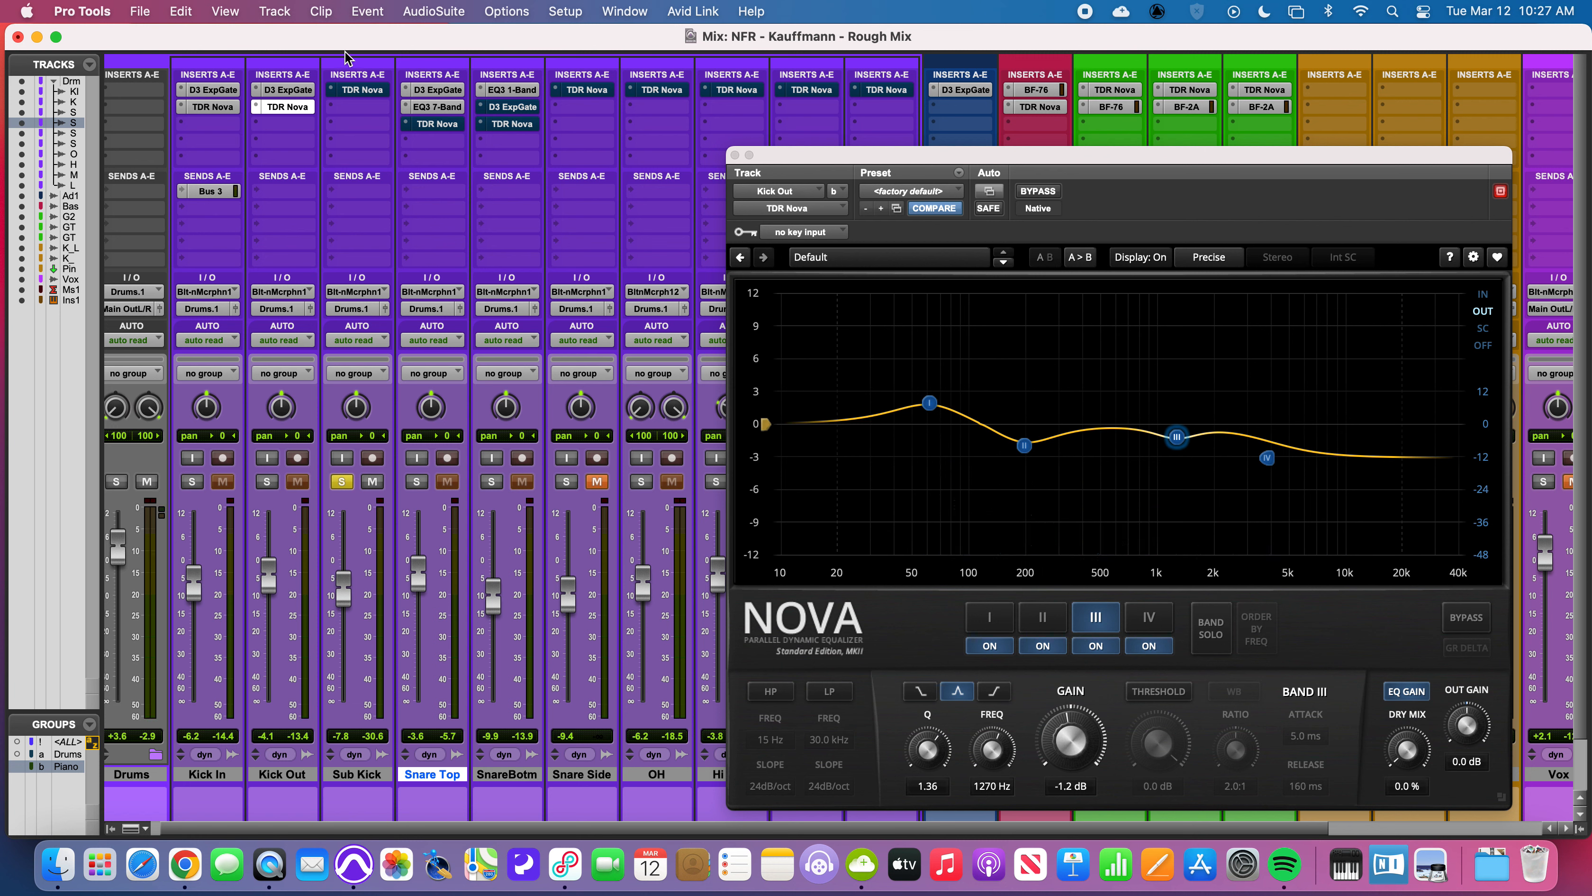
left_click(373, 94)
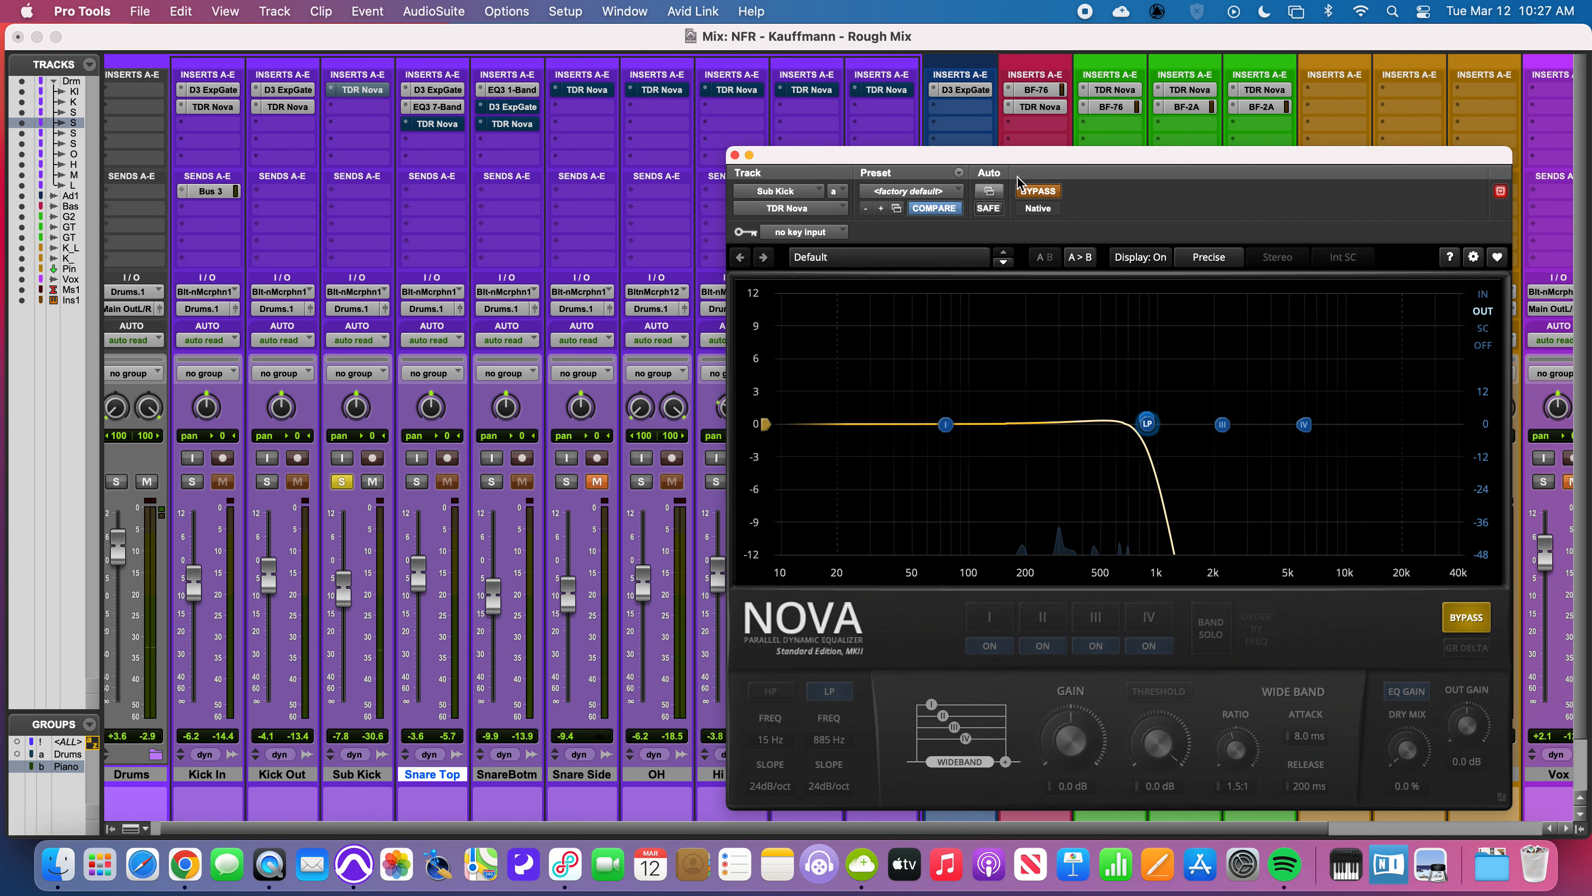
left_click(1039, 195)
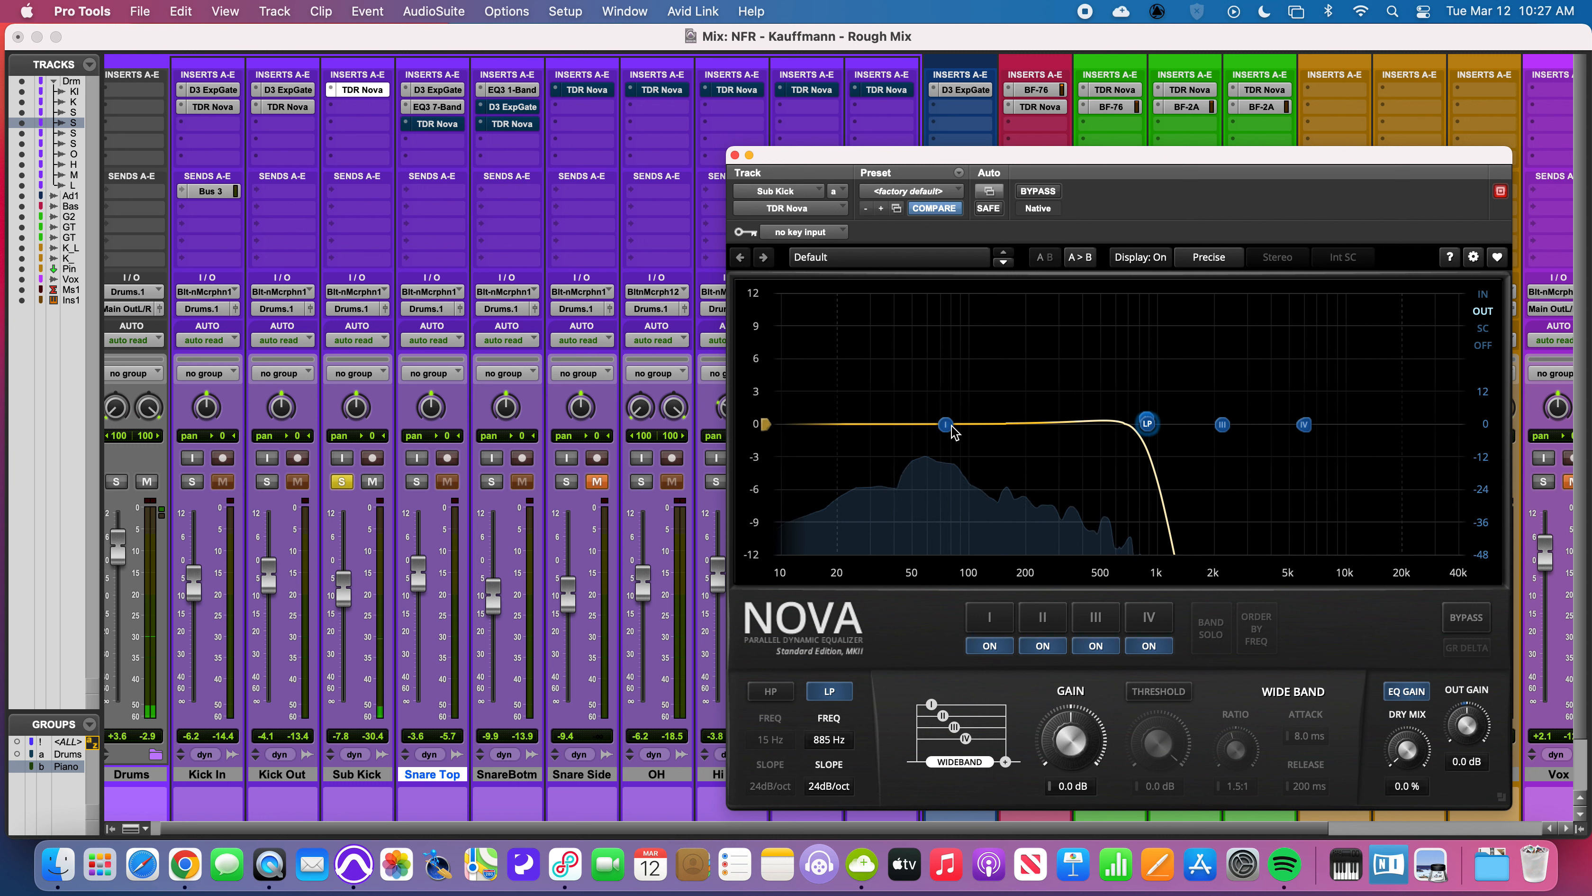
left_click_drag(953, 432, 951, 427)
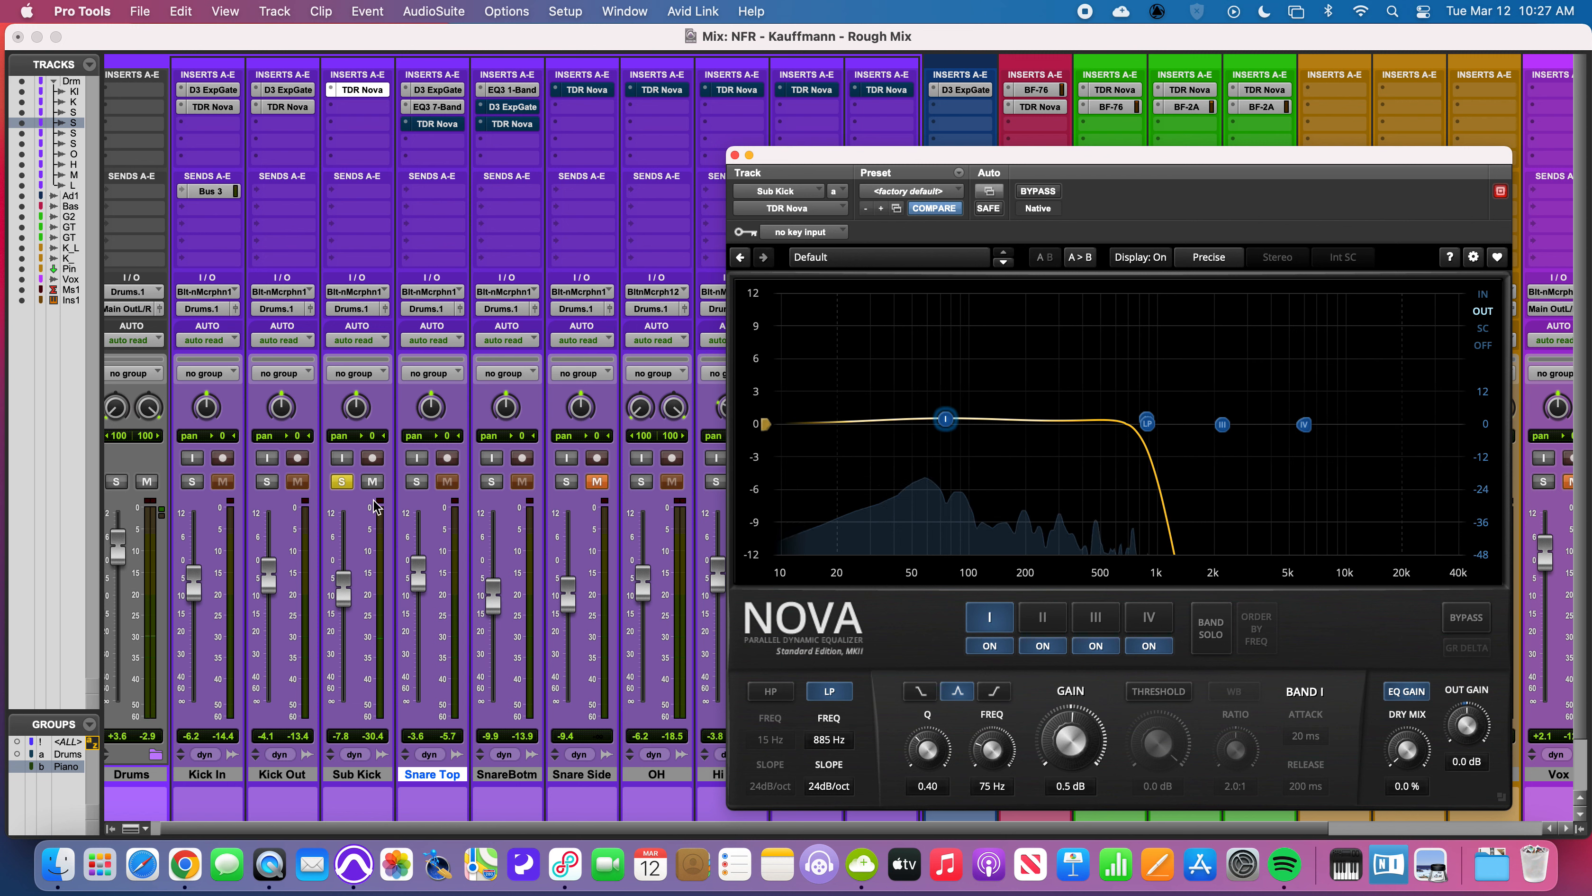
Add Kick Out and Kick In to Sub Kick's solo to hear the combined kick, and unsolo Kick In.
left_click(268, 481)
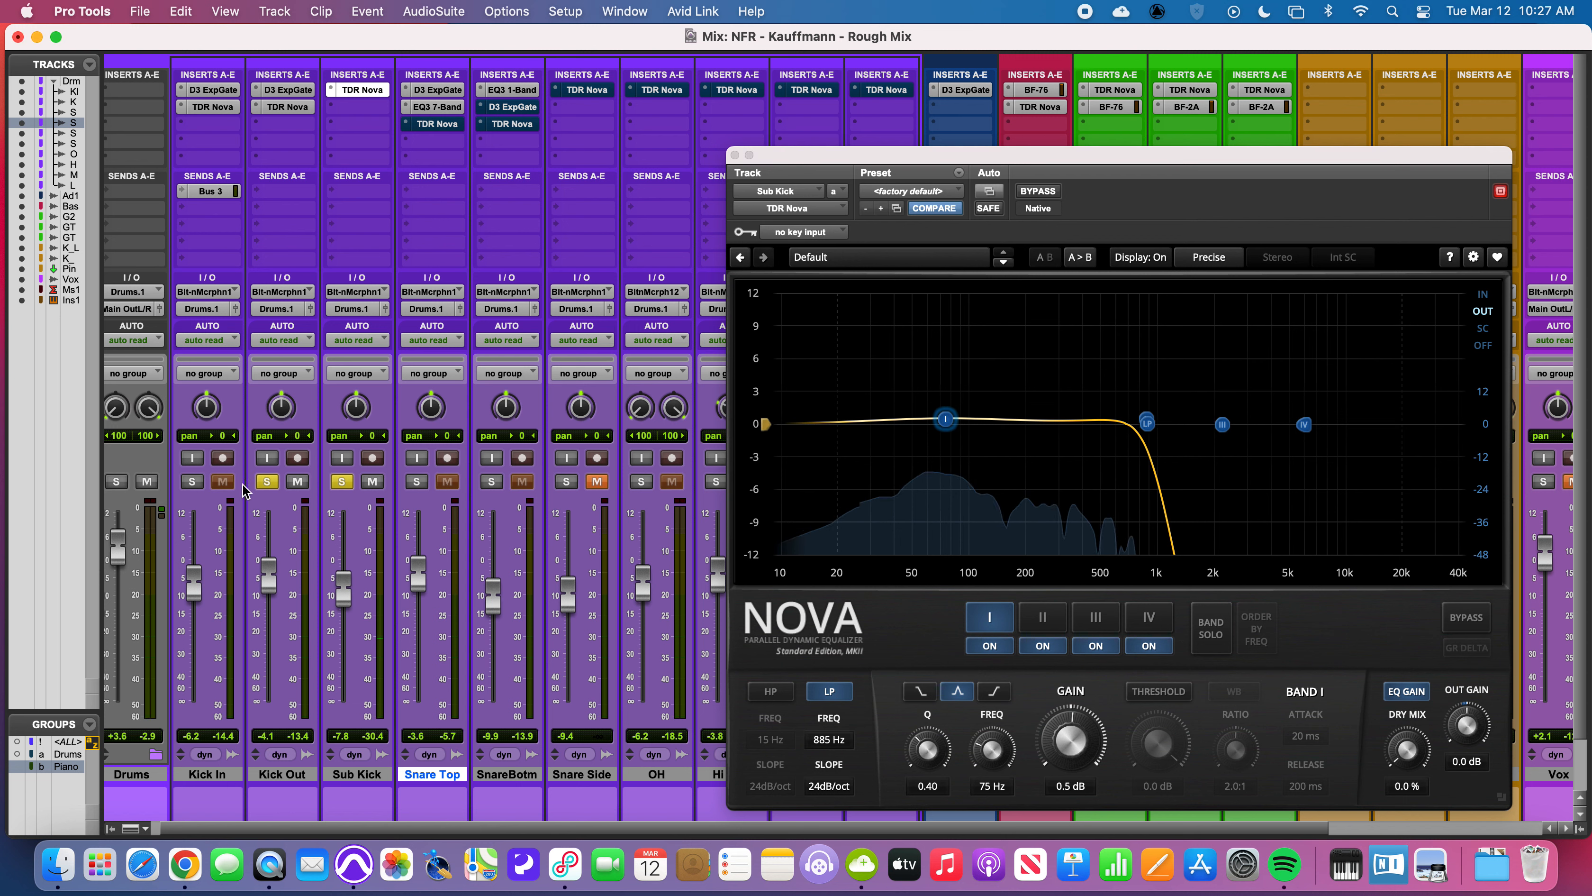
left_click(194, 483)
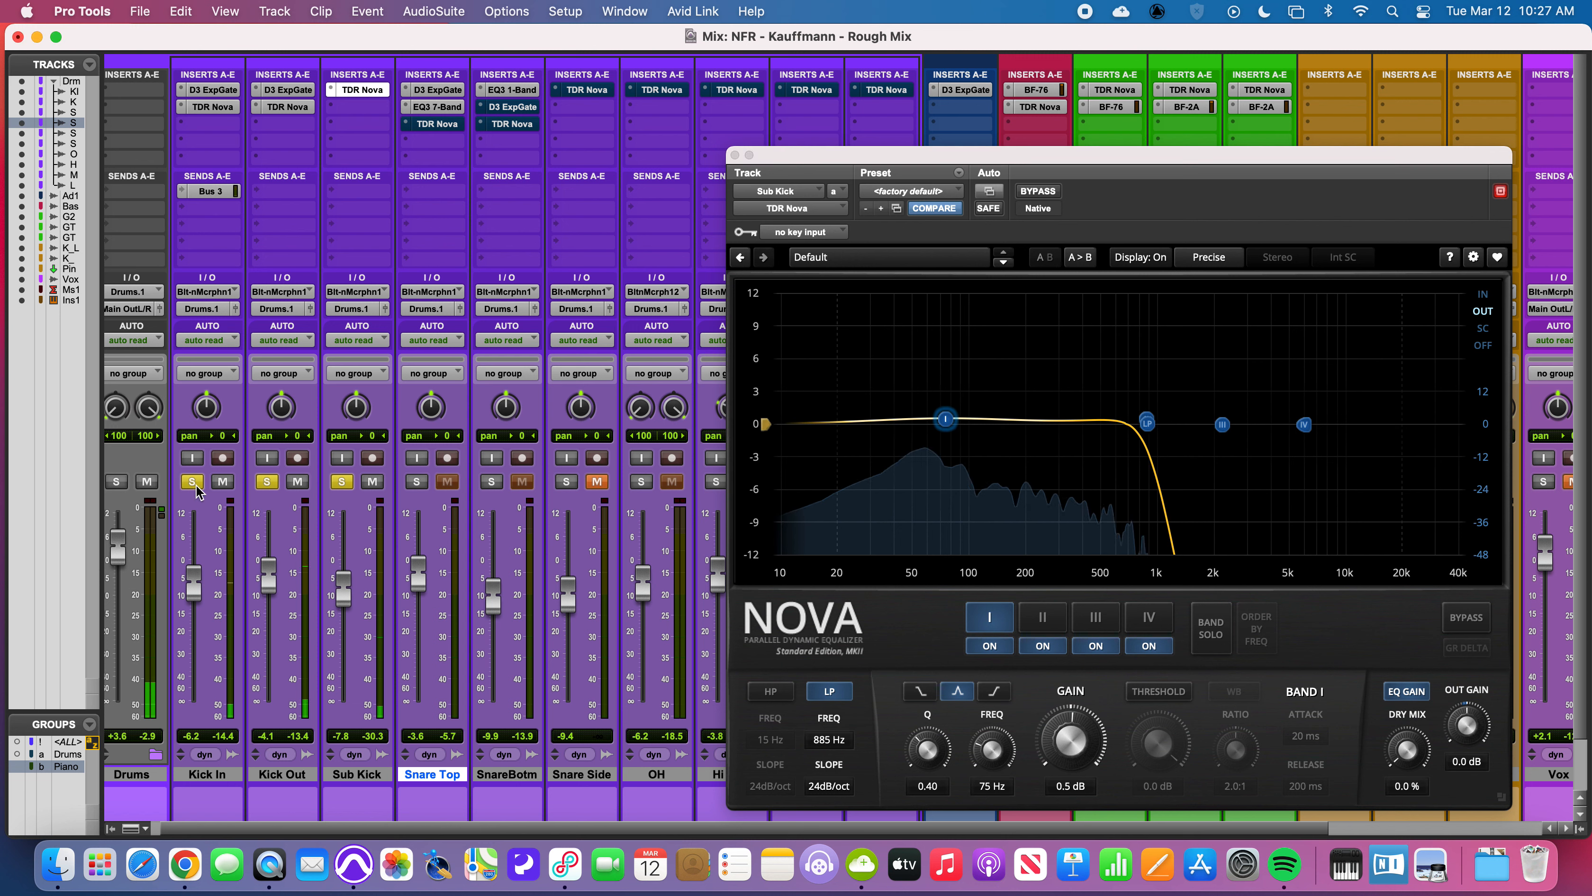
left_click(193, 481)
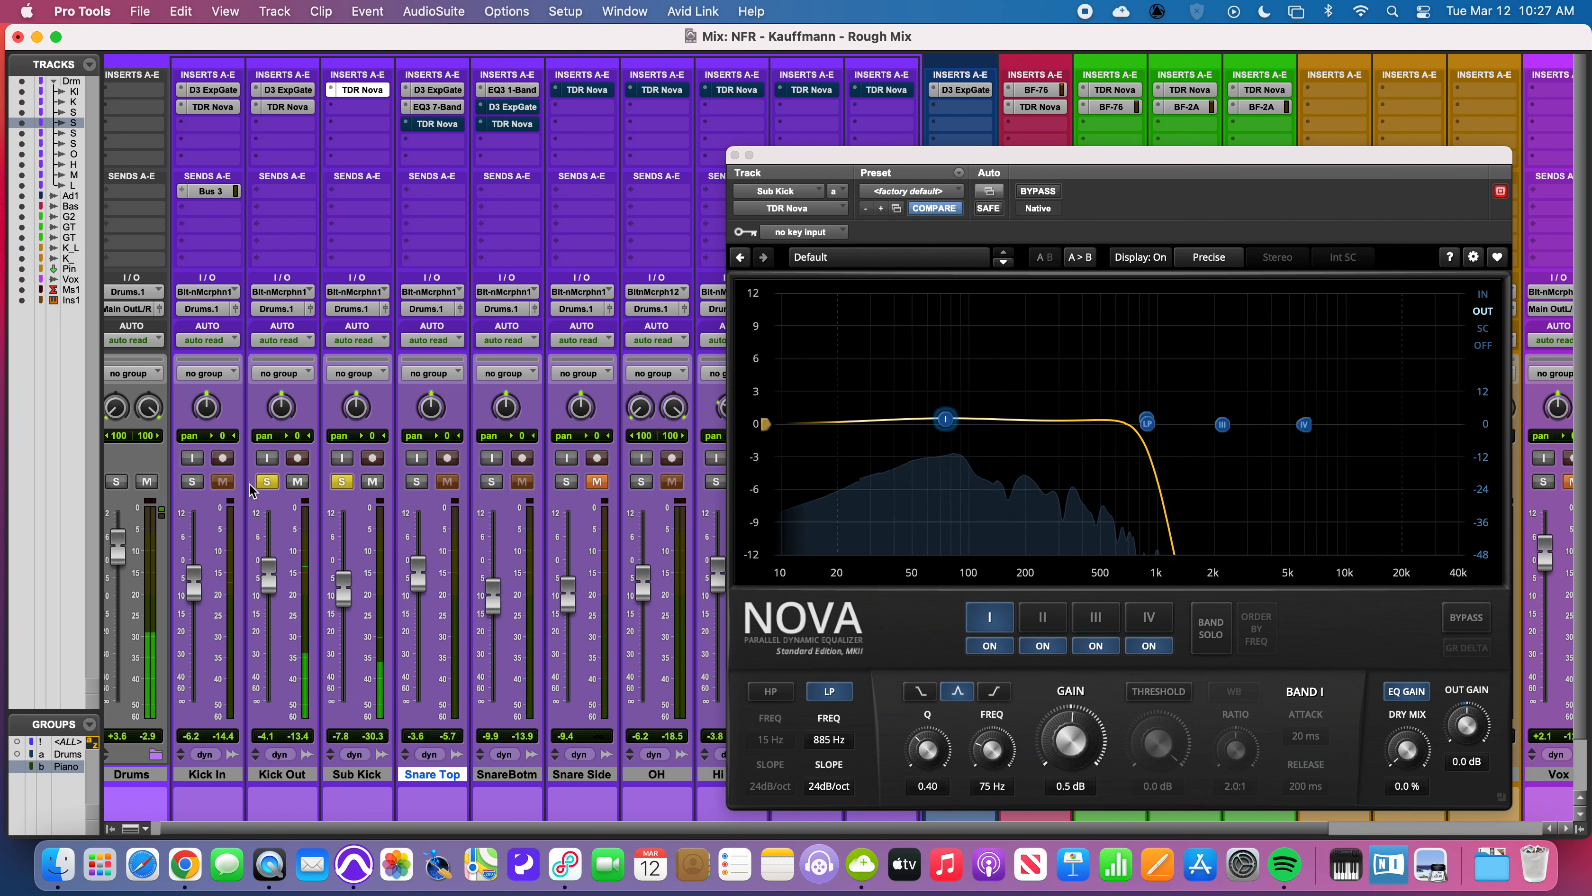
Switch the solo from the kick tracks to Snare Top and review its Dyn3 Expander/Gate and EQ3 7-Band settings.
left_click(267, 481)
left_click(342, 481)
left_click(416, 481)
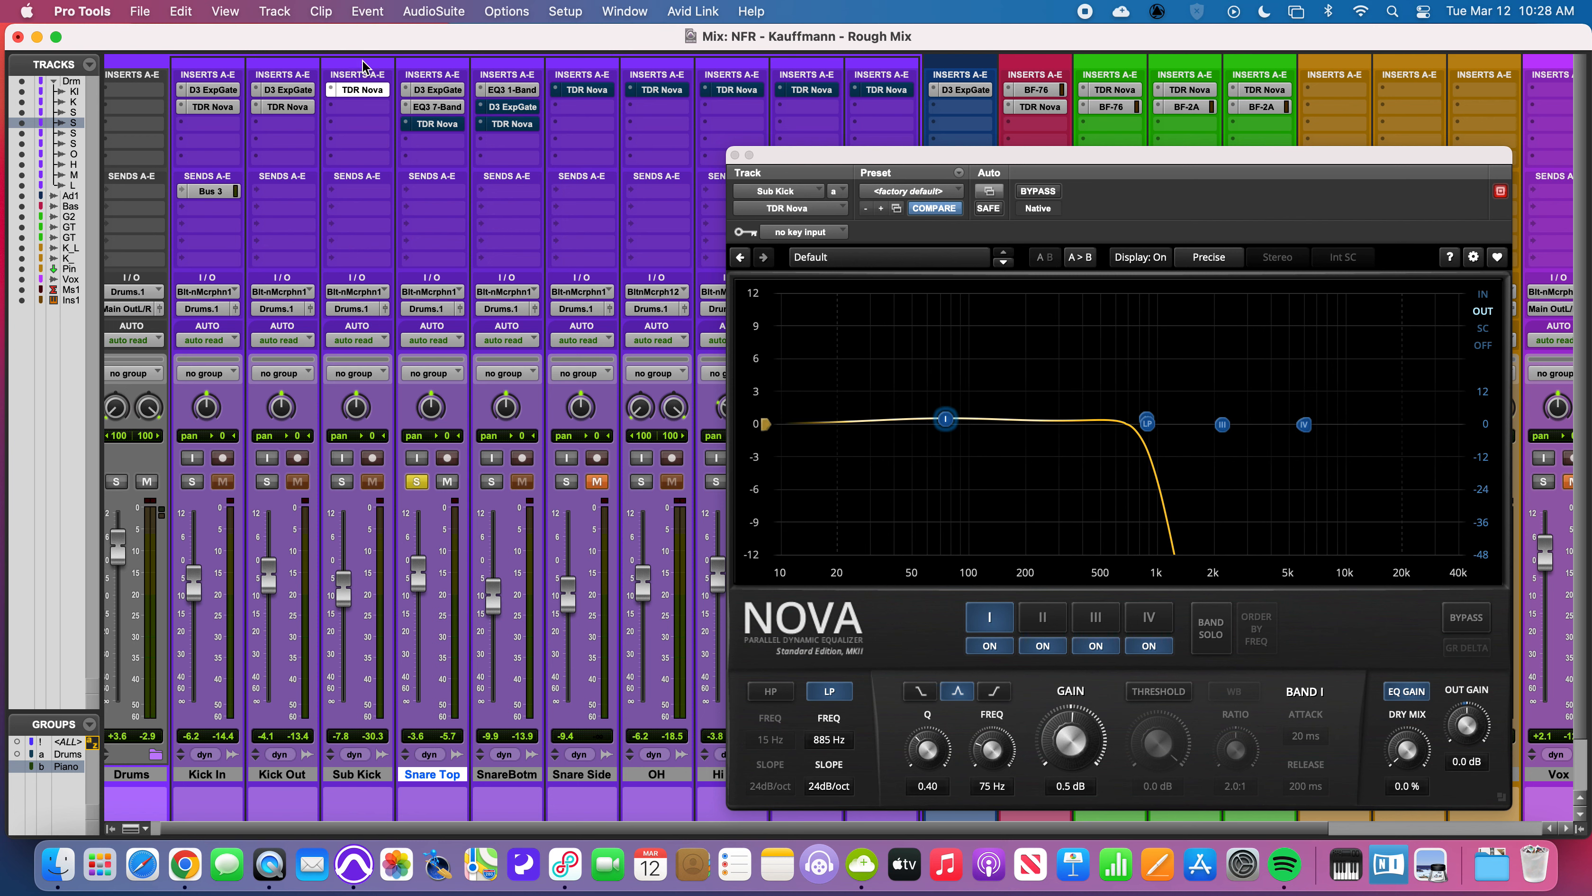
left_click(447, 94)
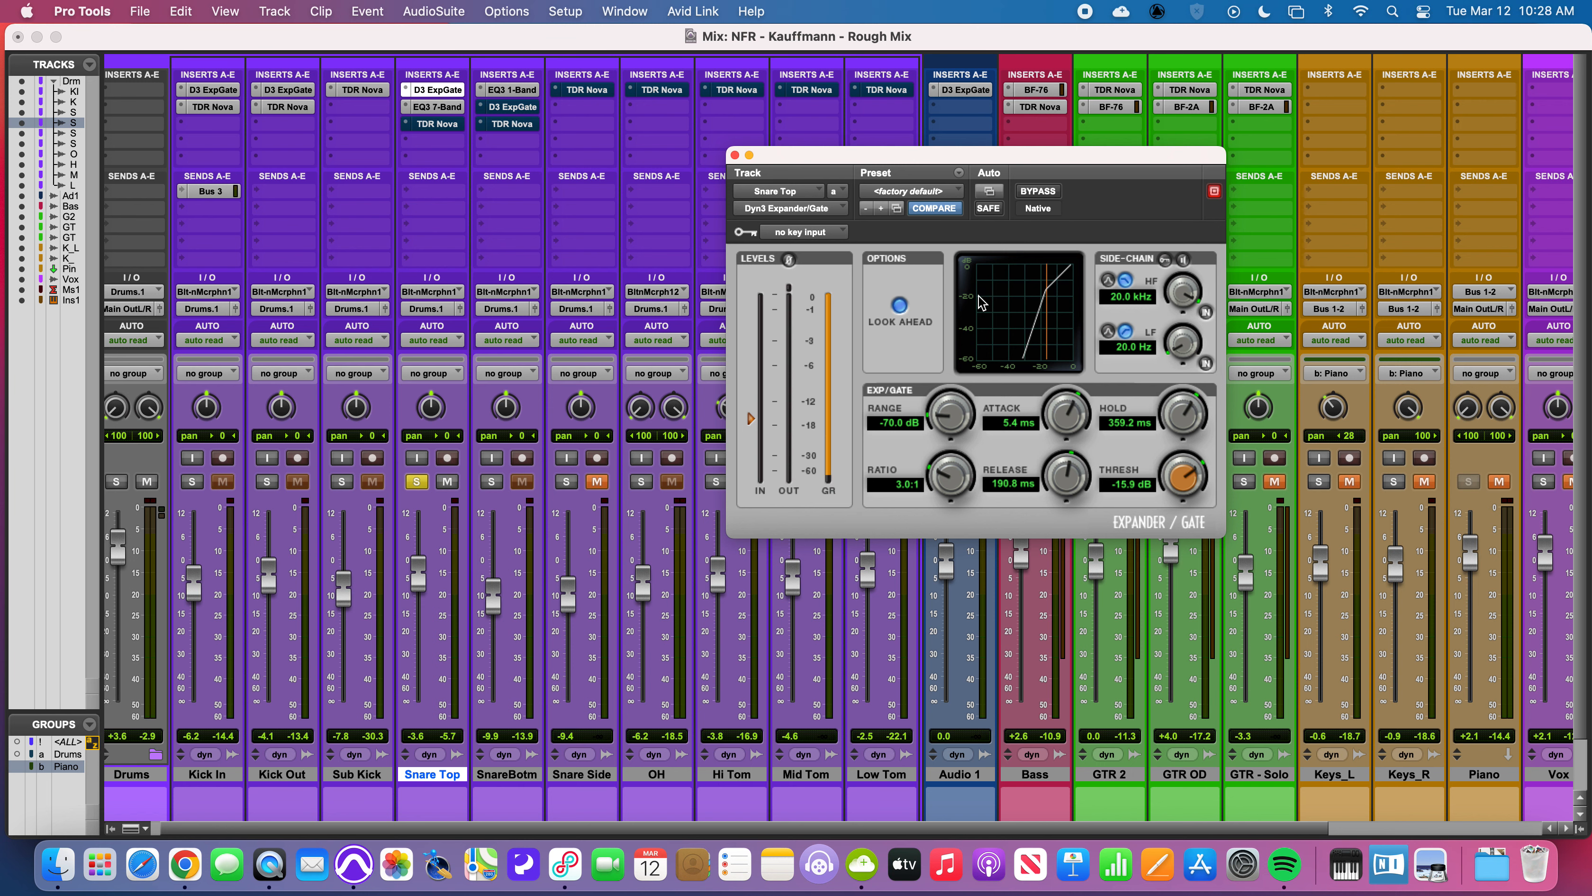
left_click(446, 110)
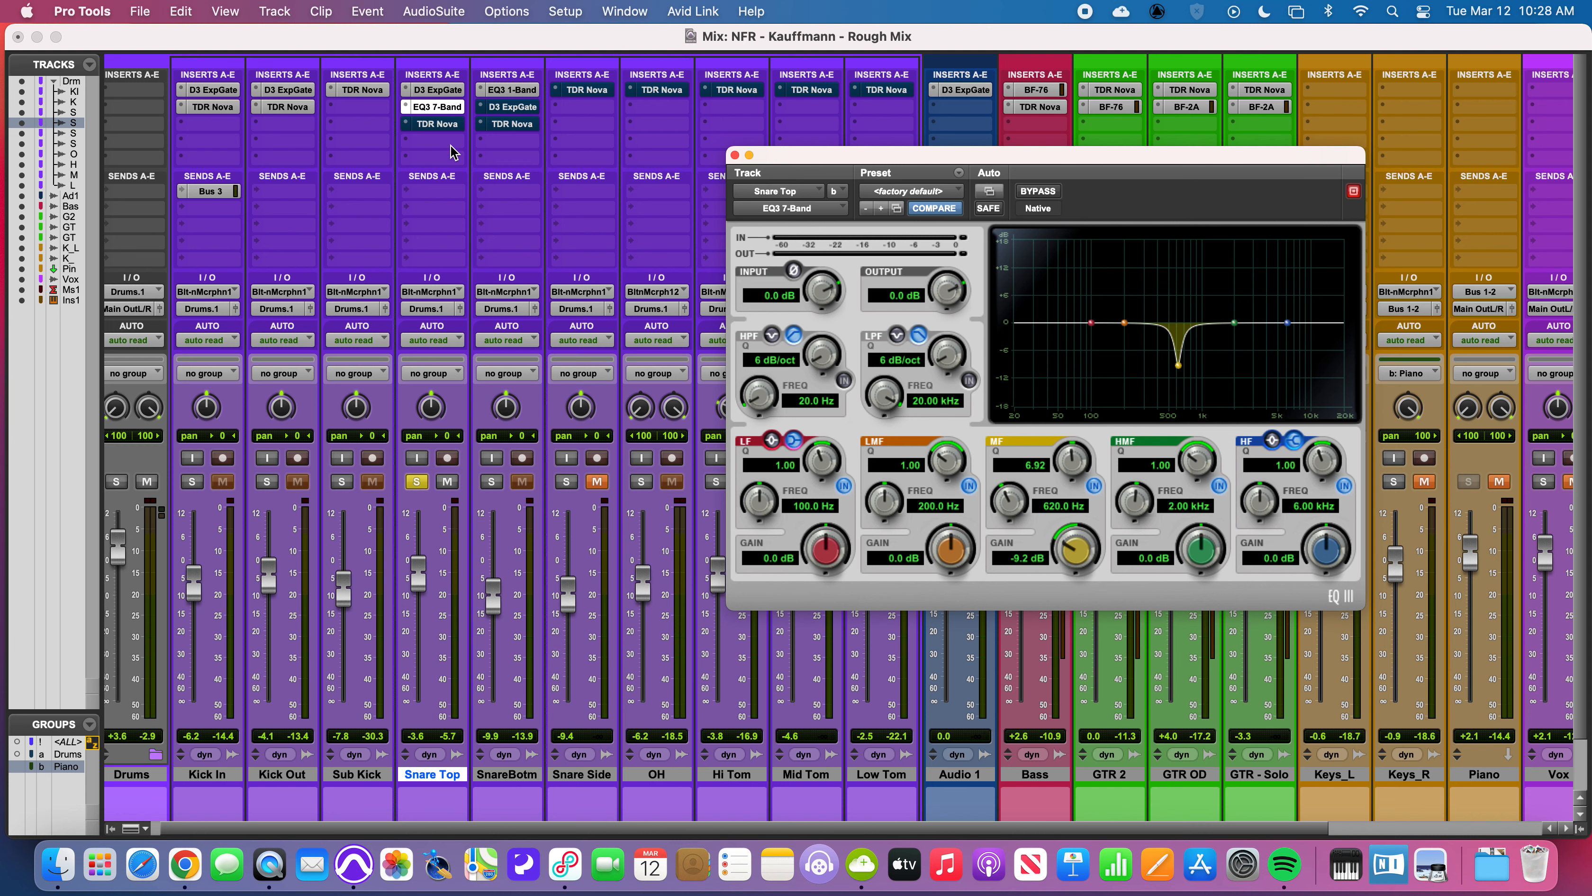
Take Snare Top's TDR Nova out of bypass, recheck the EQ3 7-Band, and compare the snare with TDR Nova bypassed and active.
left_click(439, 125)
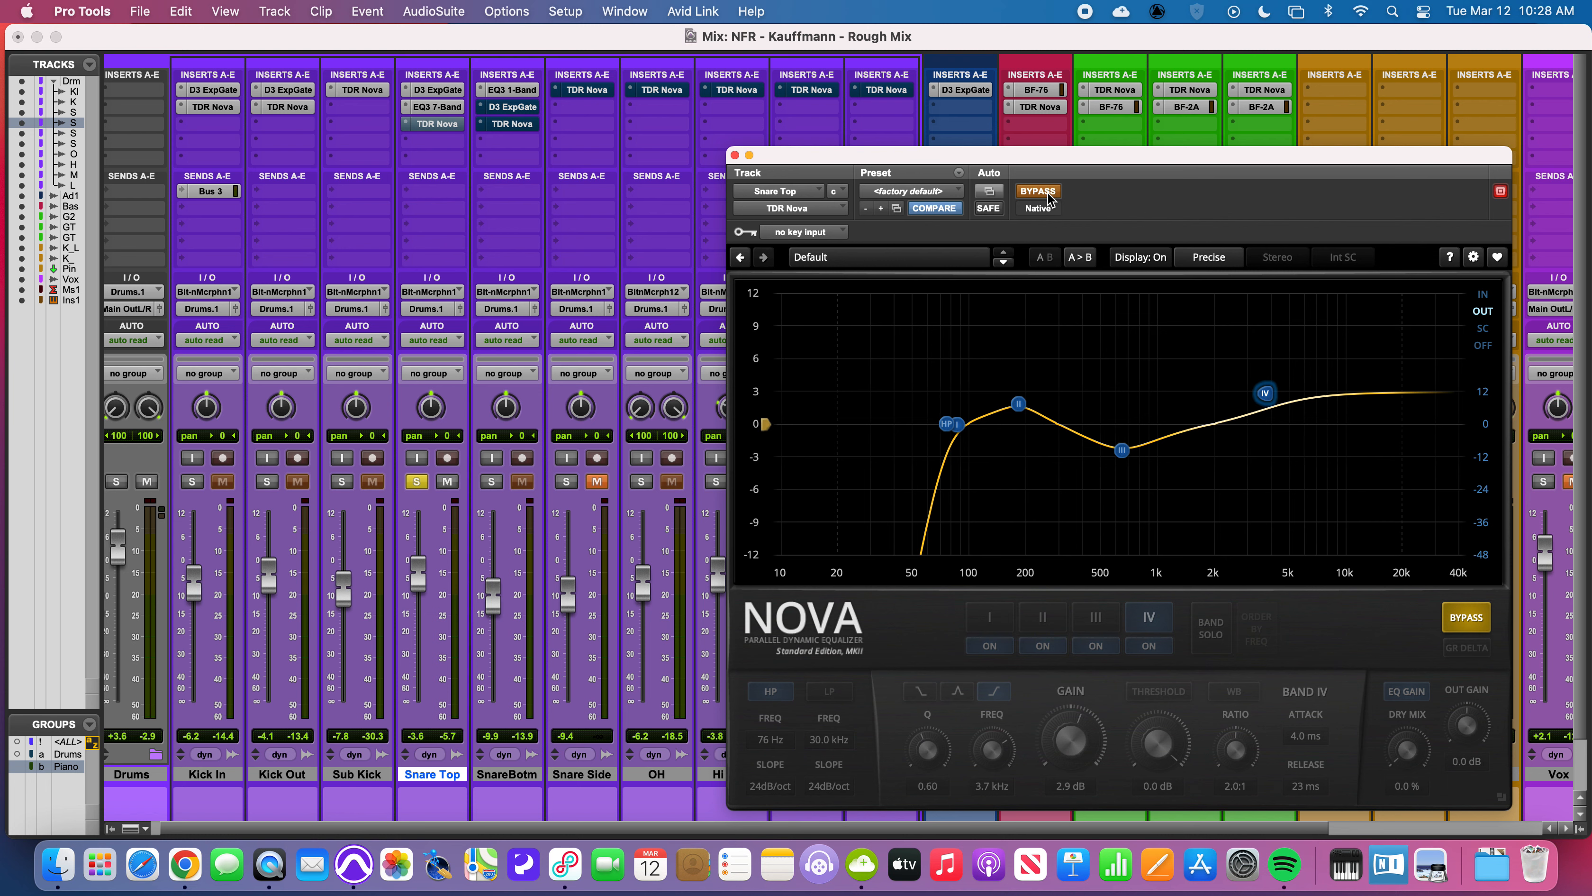
left_click(1048, 195)
left_click(448, 110)
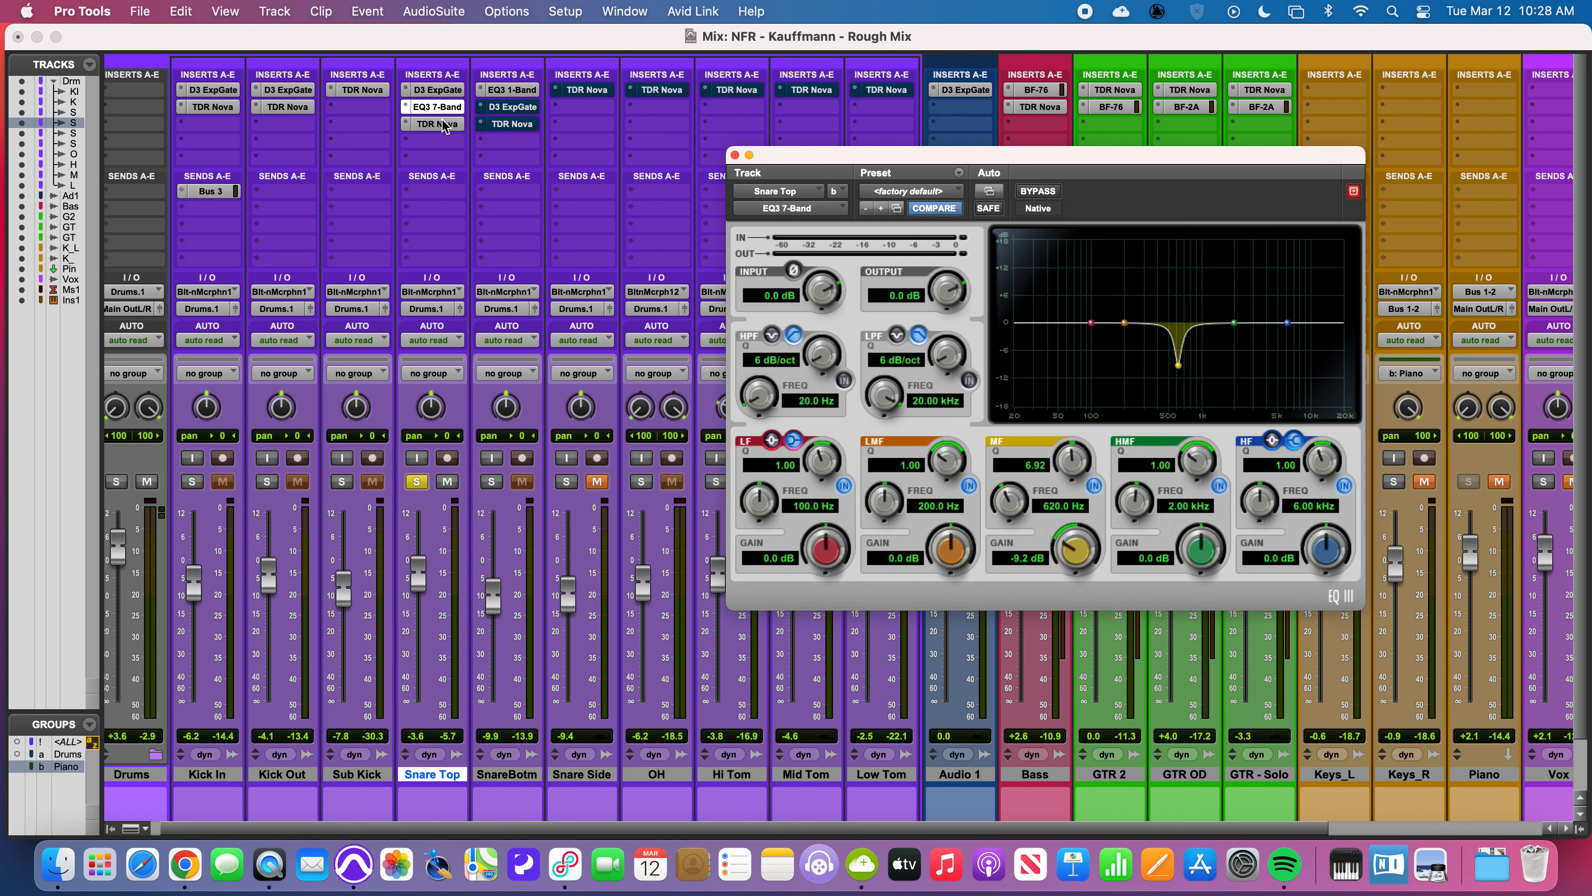
left_click(442, 125)
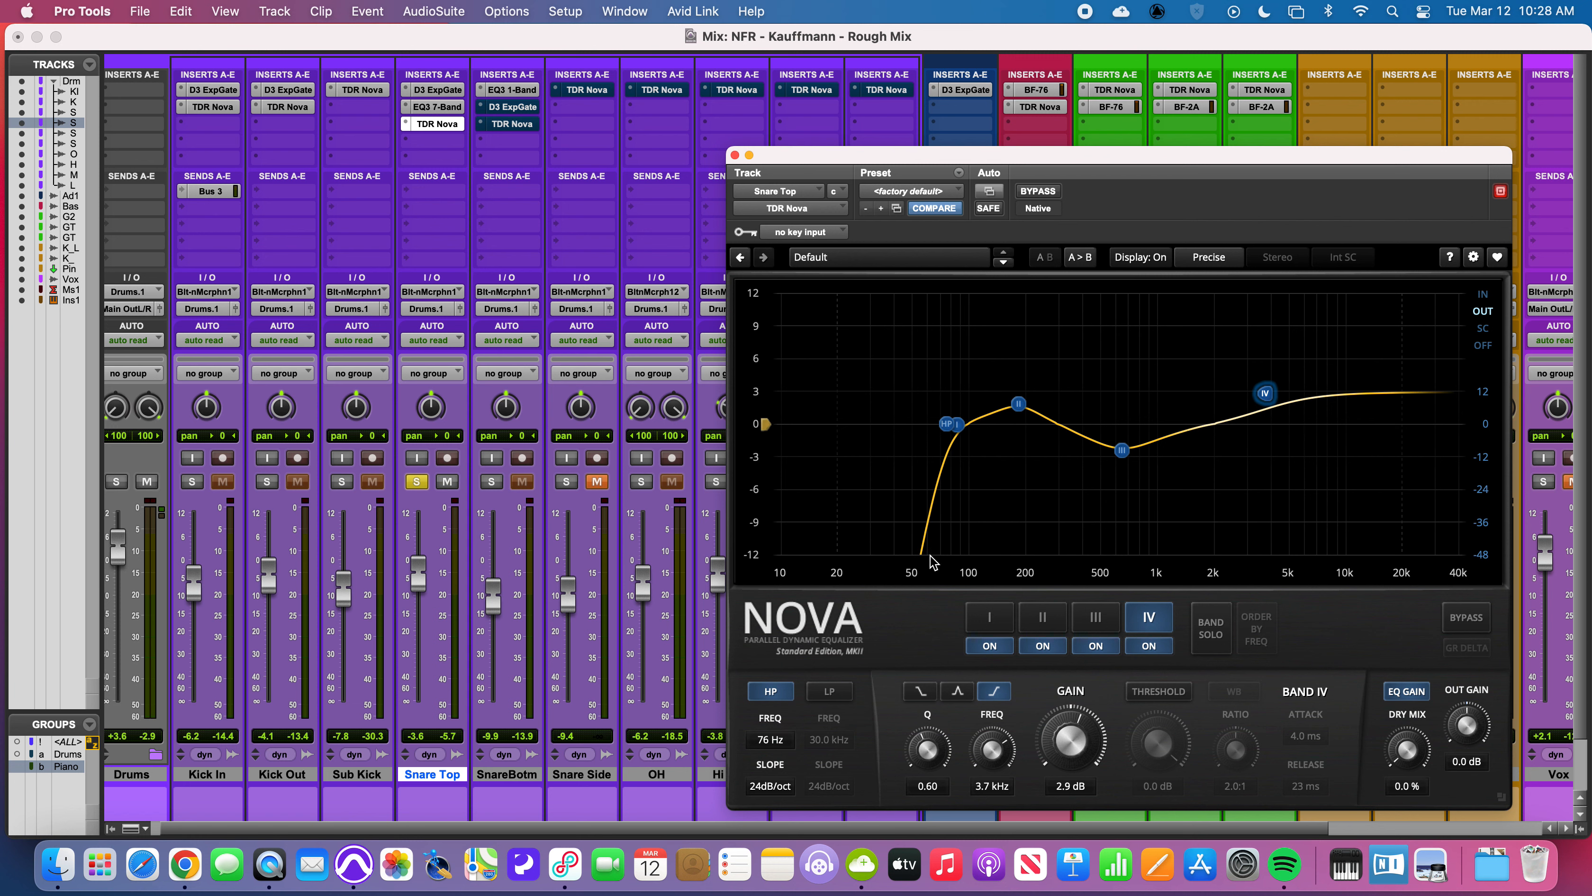
left_click(1023, 194)
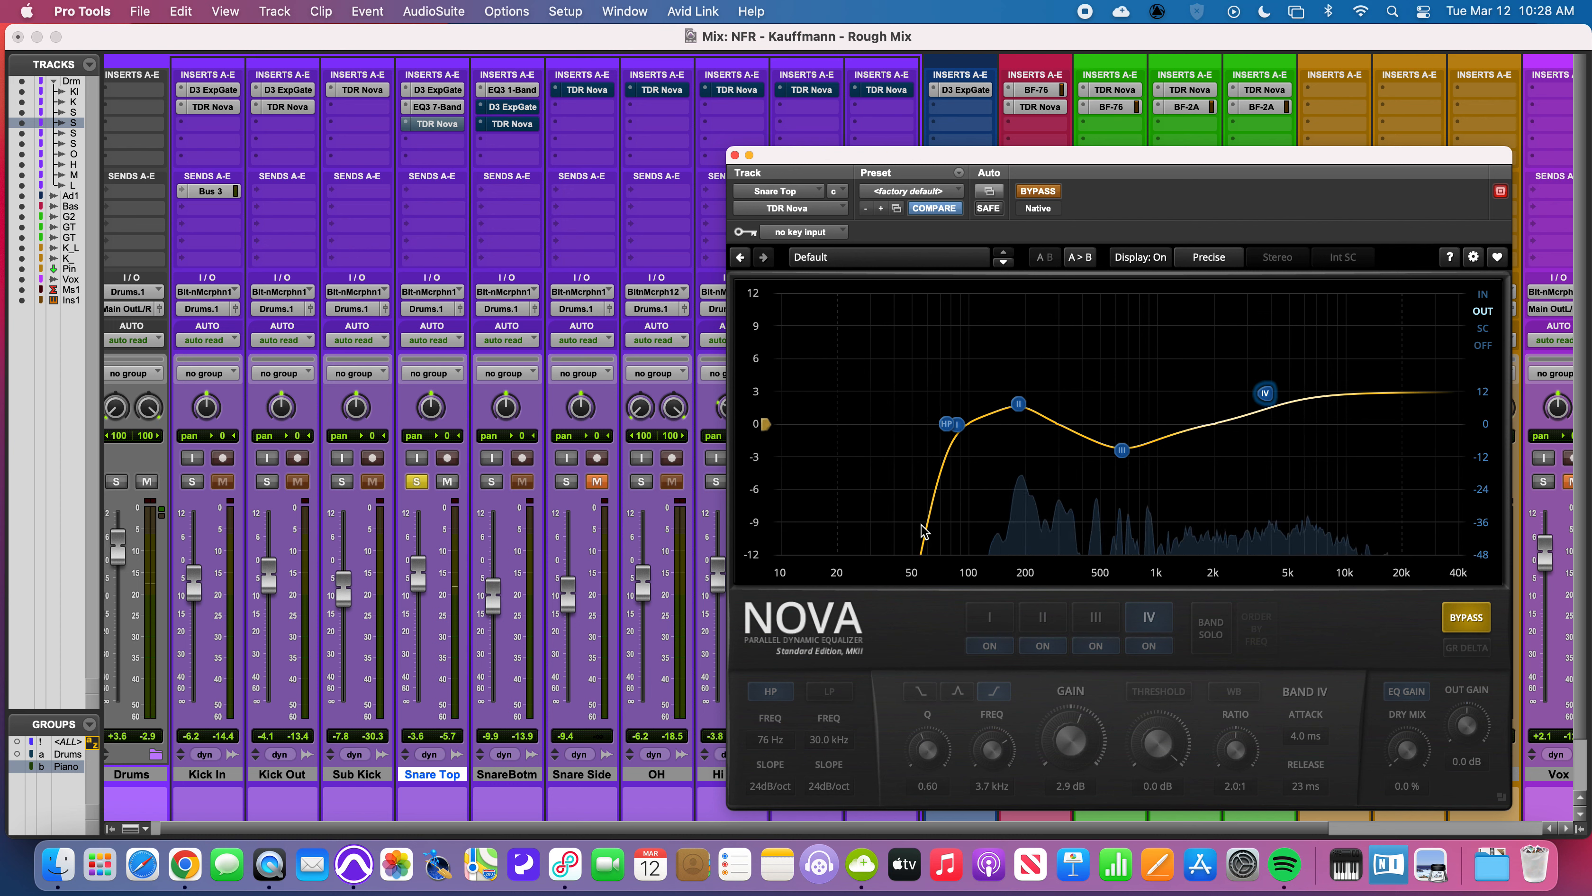
left_click(1029, 194)
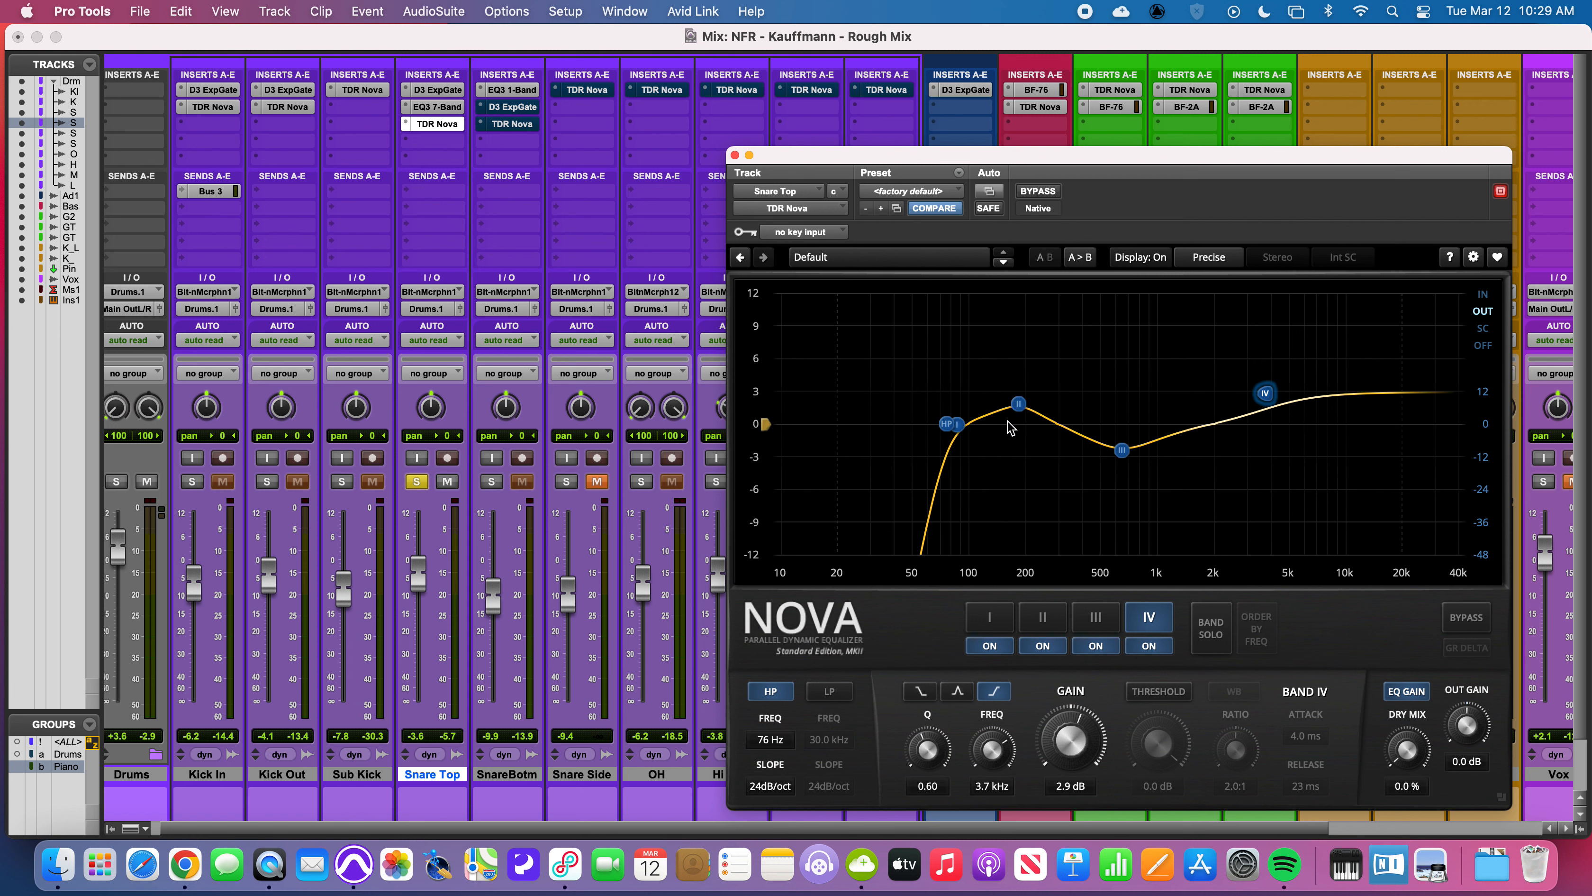
Examine bands II, III and IV of Snare Top's TDR Nova, comparing a bell with the high shelf on band IV.
left_click(1019, 404)
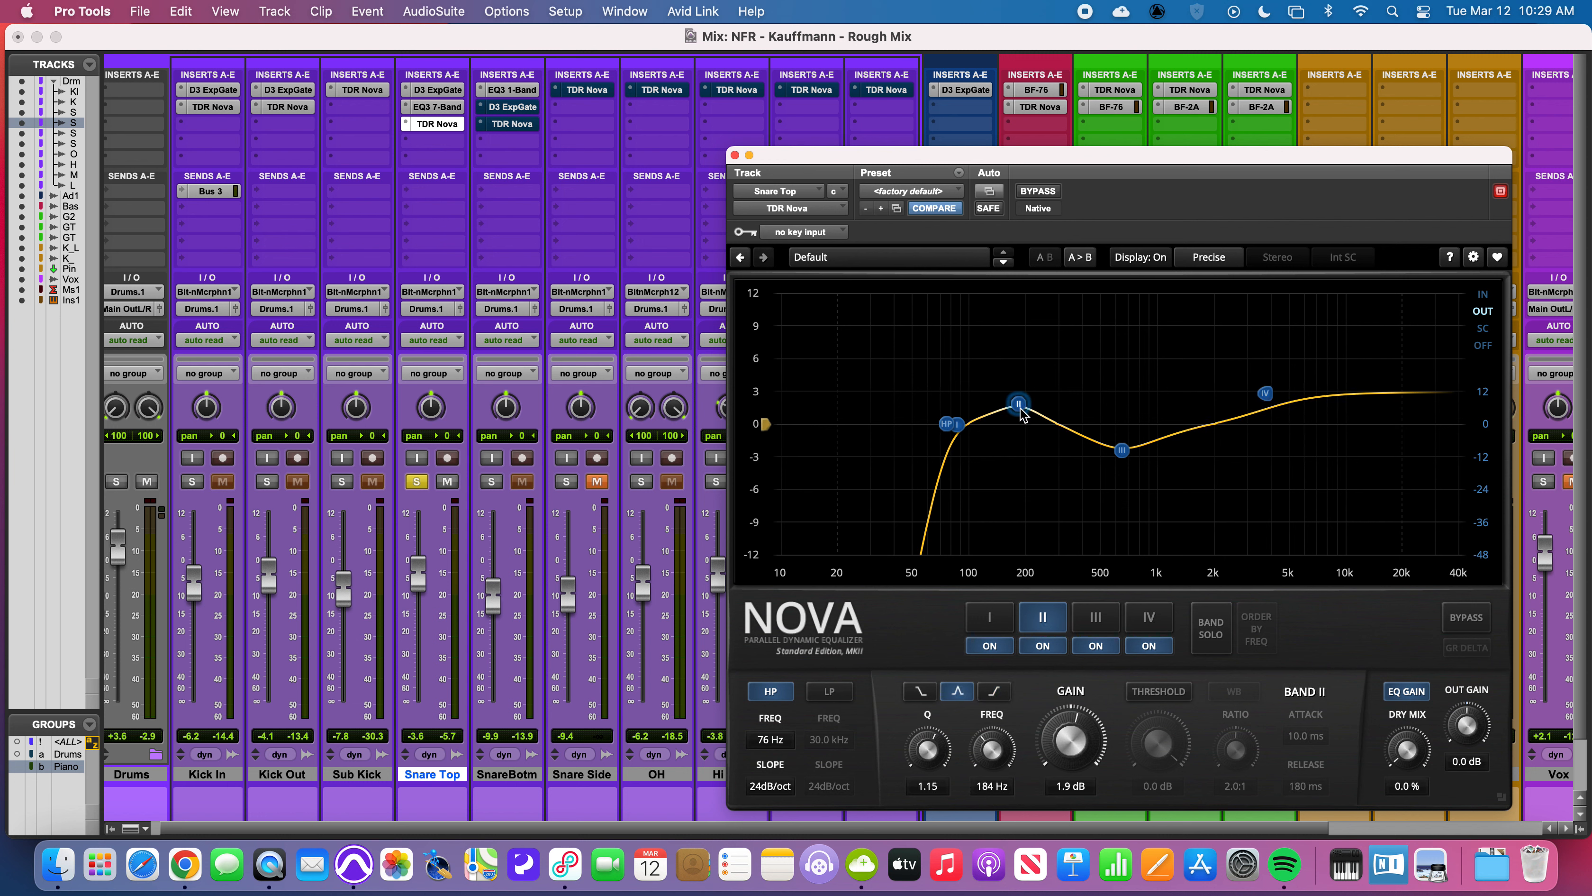
left_click(1125, 455)
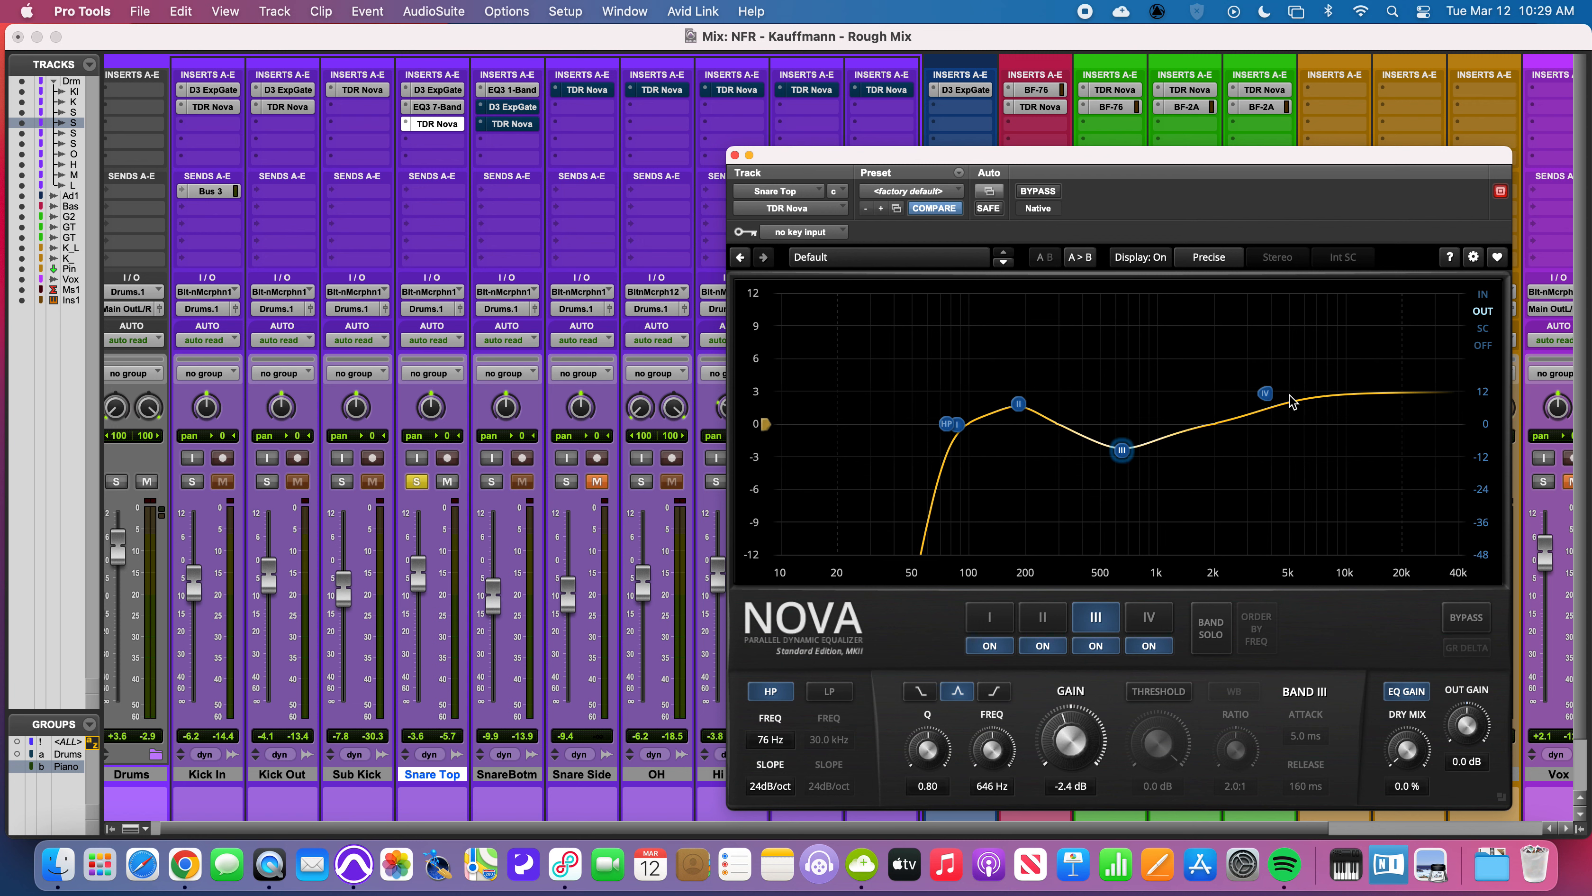
left_click(1268, 397)
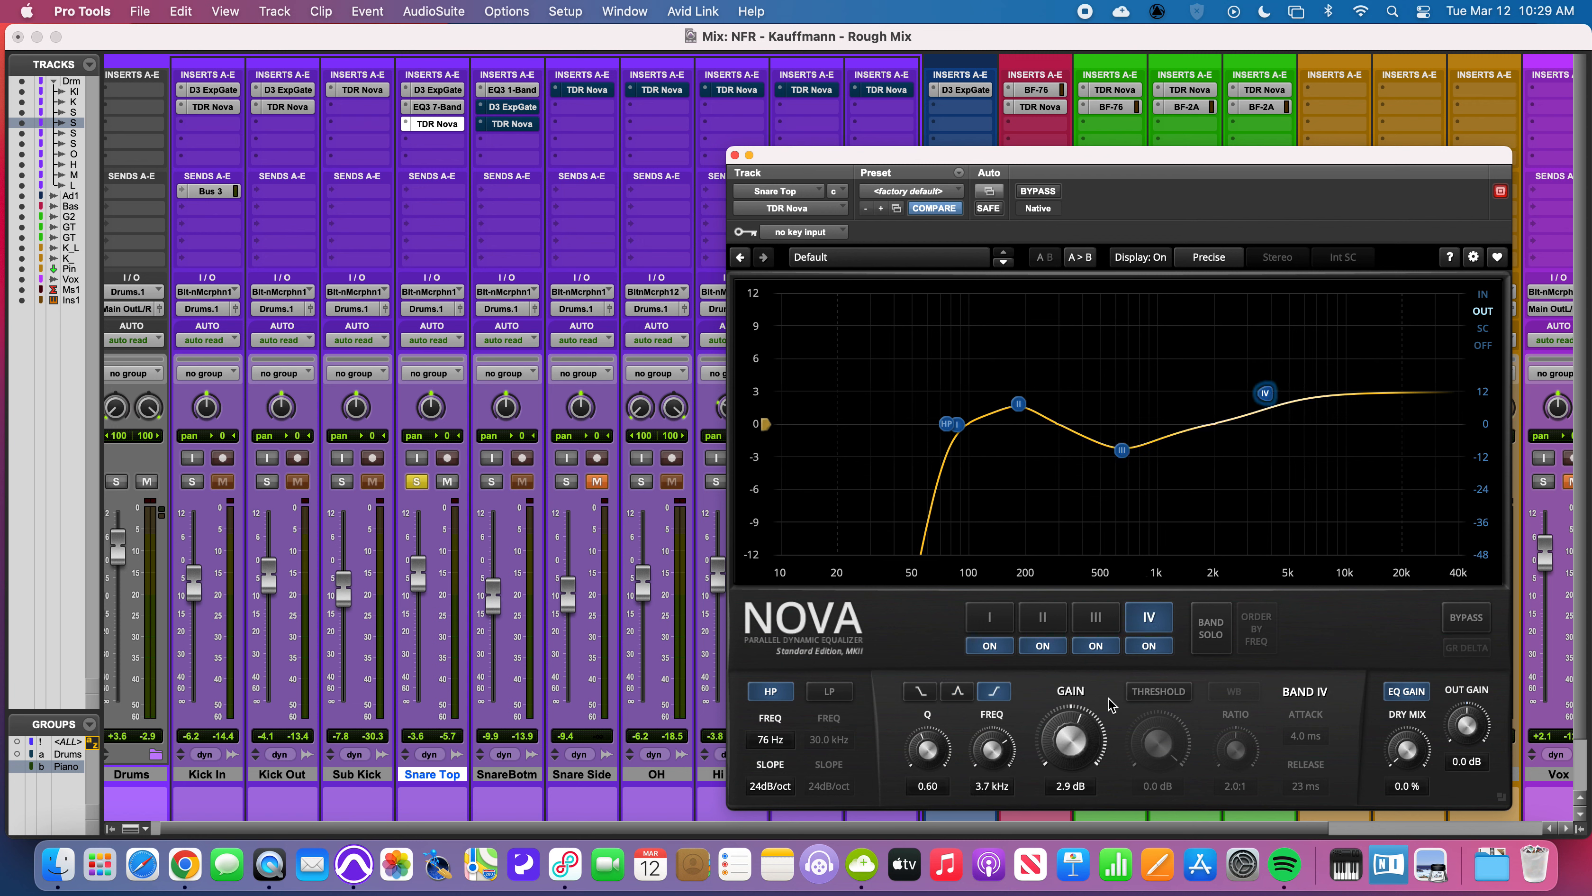
left_click(958, 692)
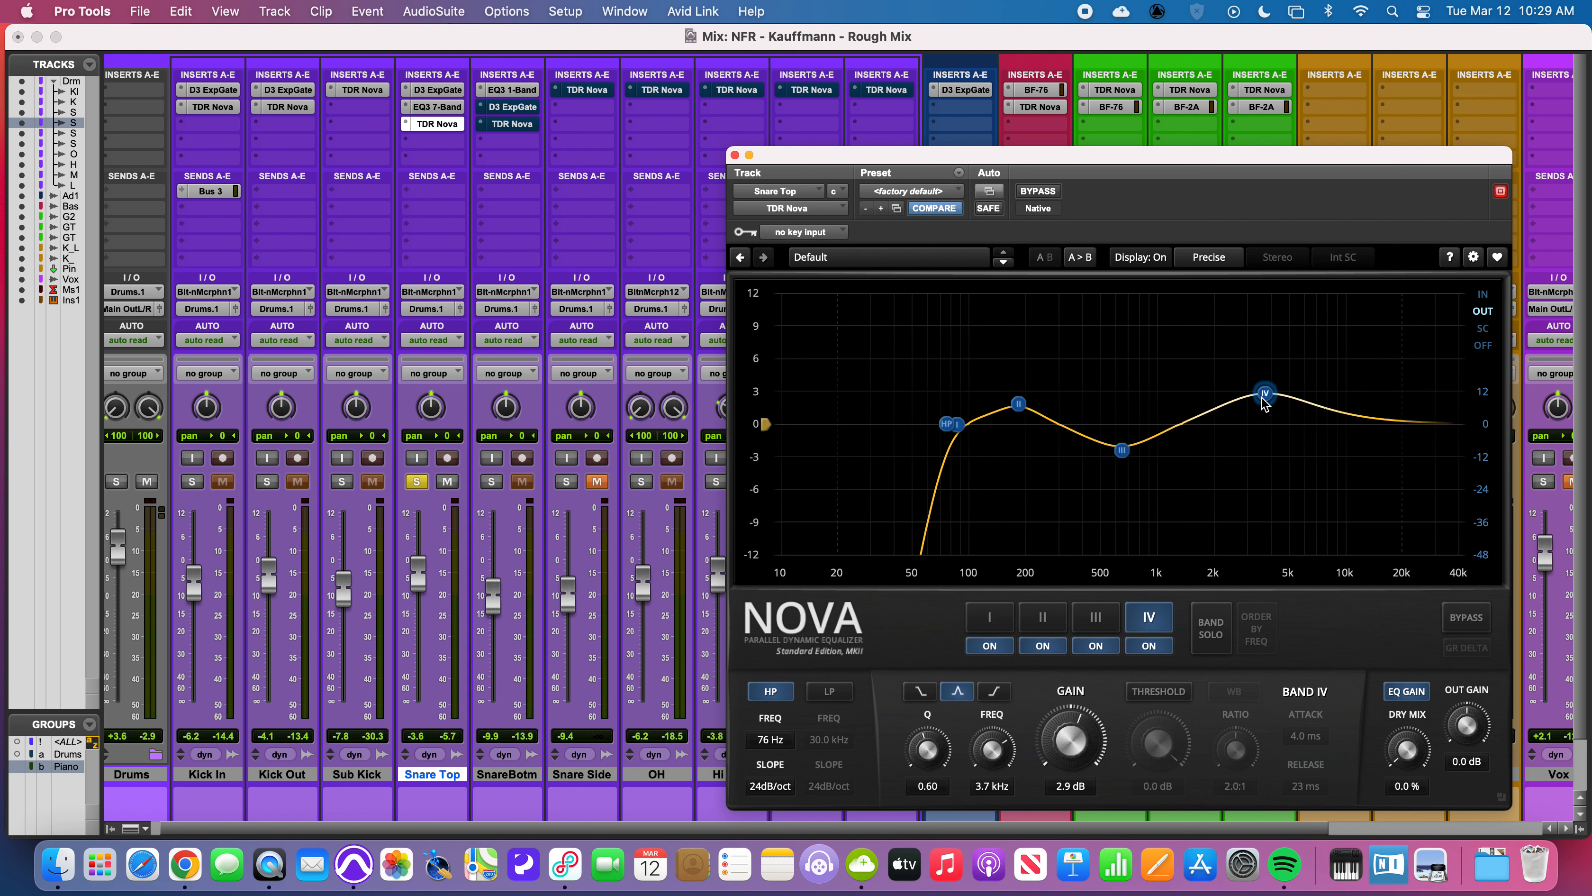
left_click(996, 692)
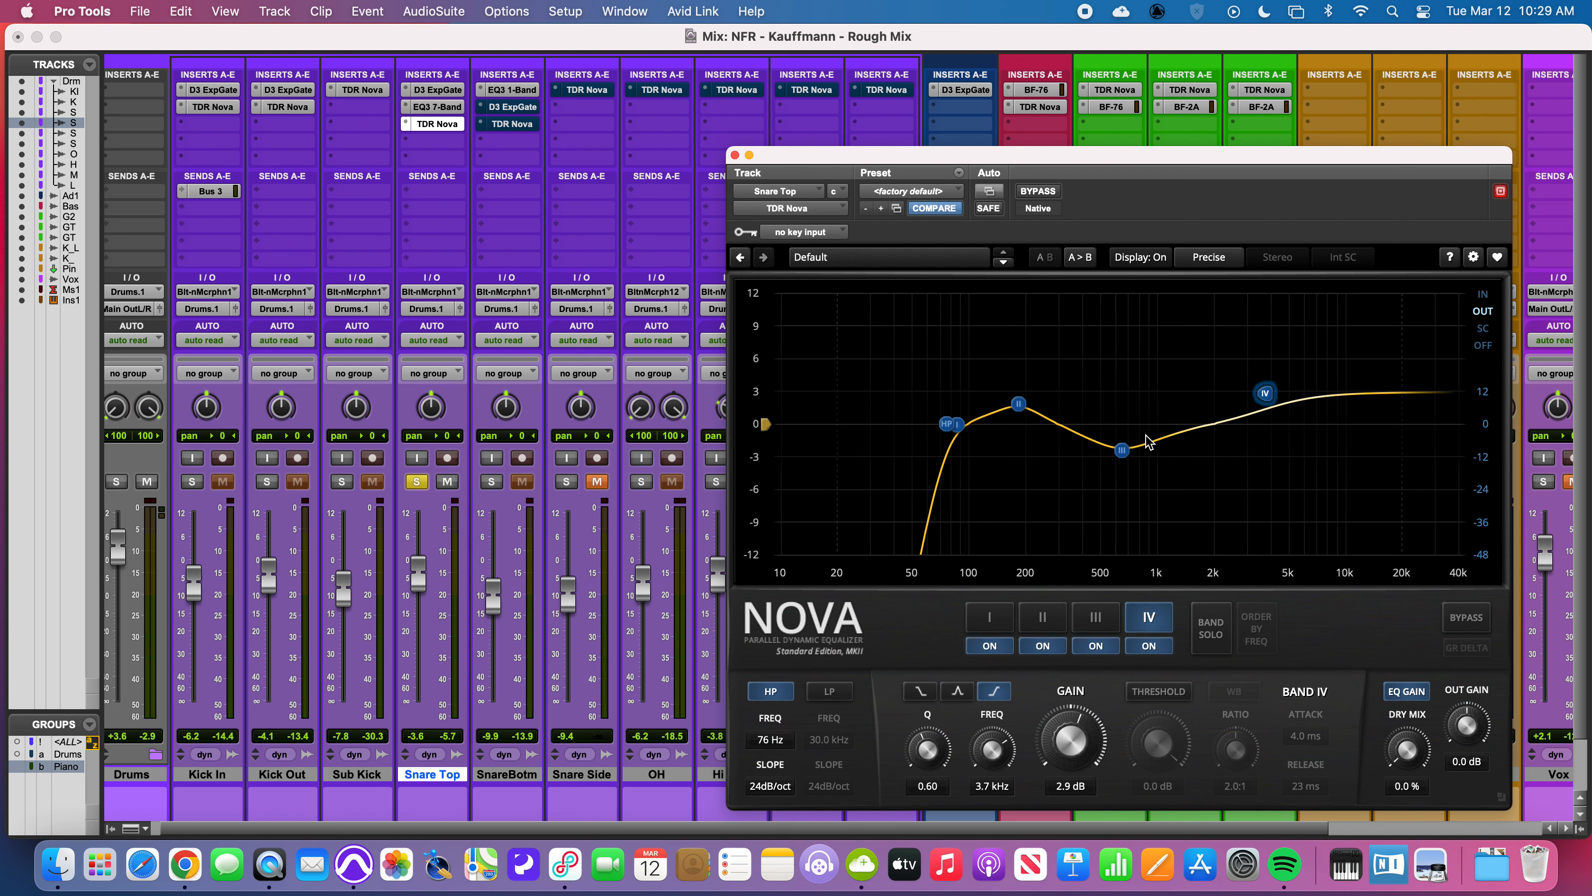
Repeatedly bypass and re-enable Snare Top's TDR Nova to compare the snare with and without the EQ.
left_click(1038, 192)
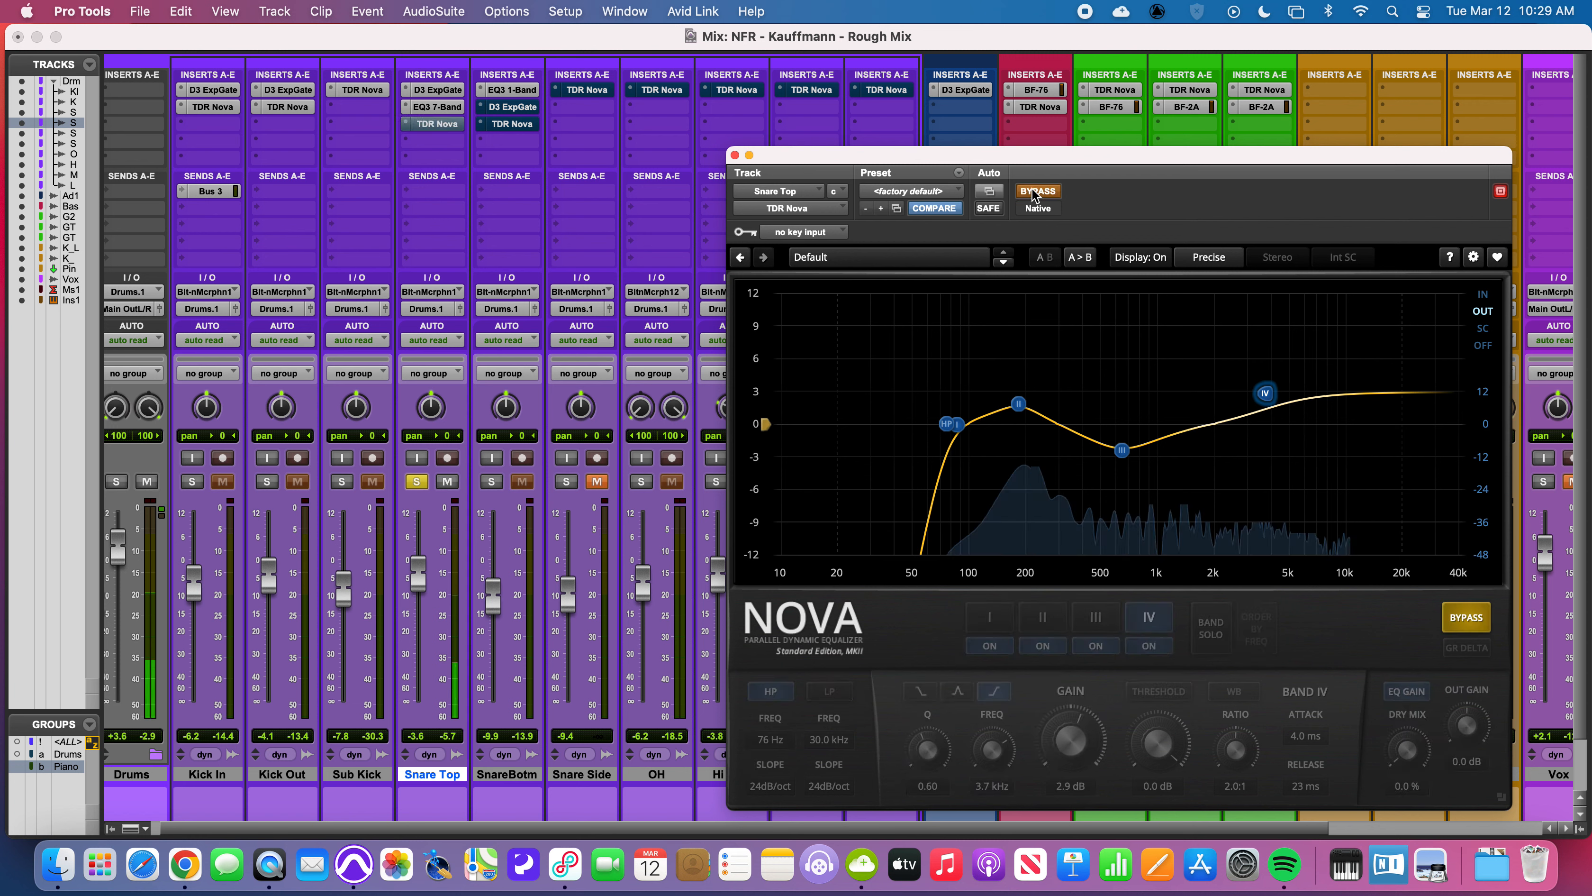
left_click(1036, 192)
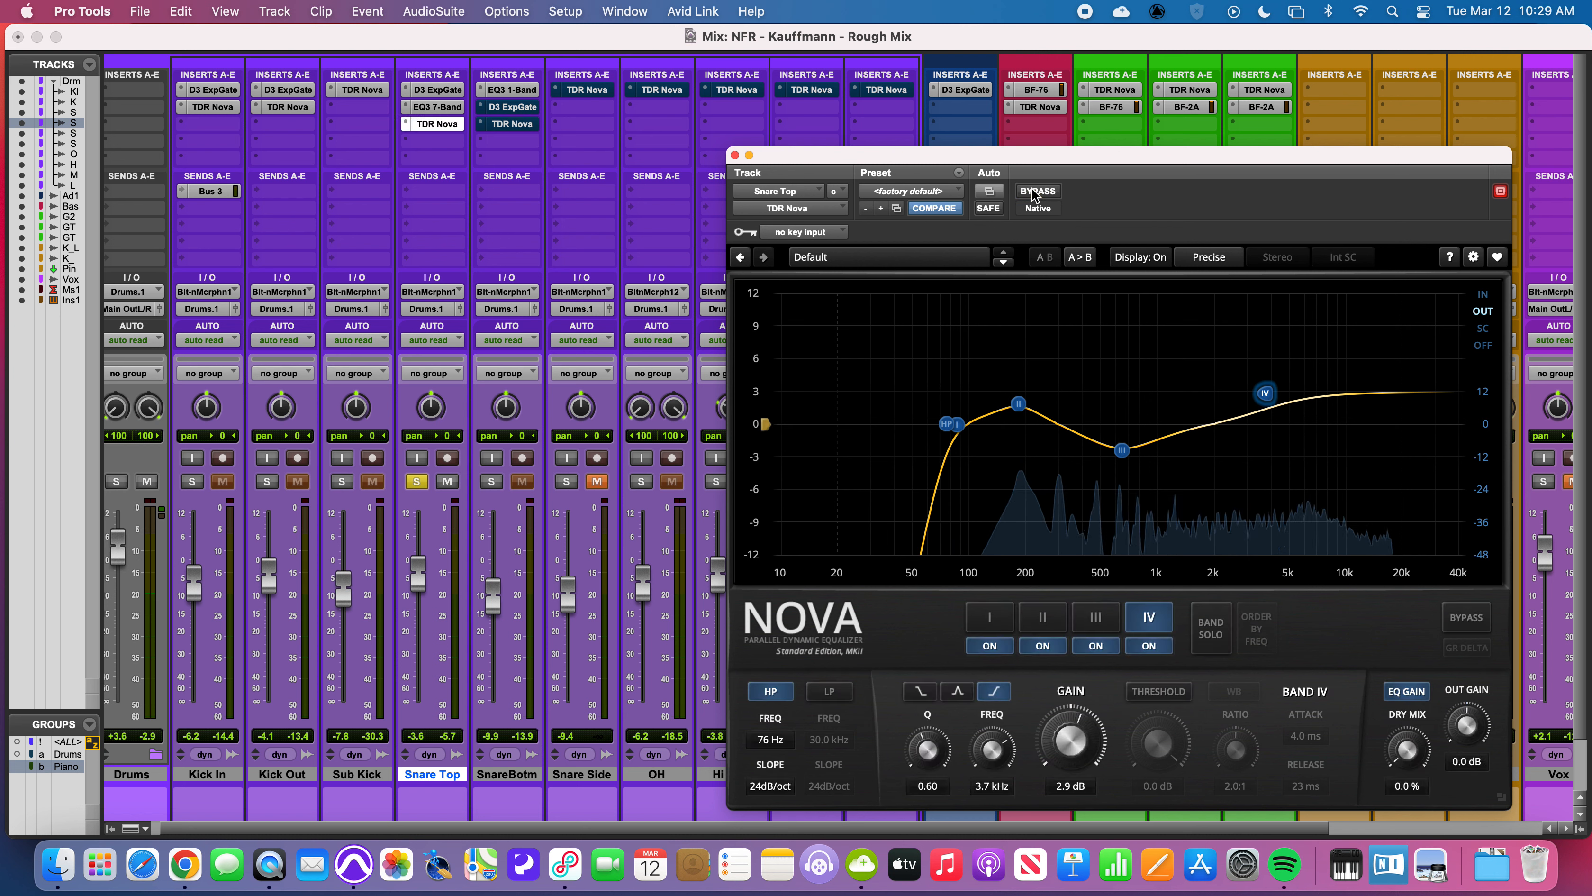
left_click(1037, 192)
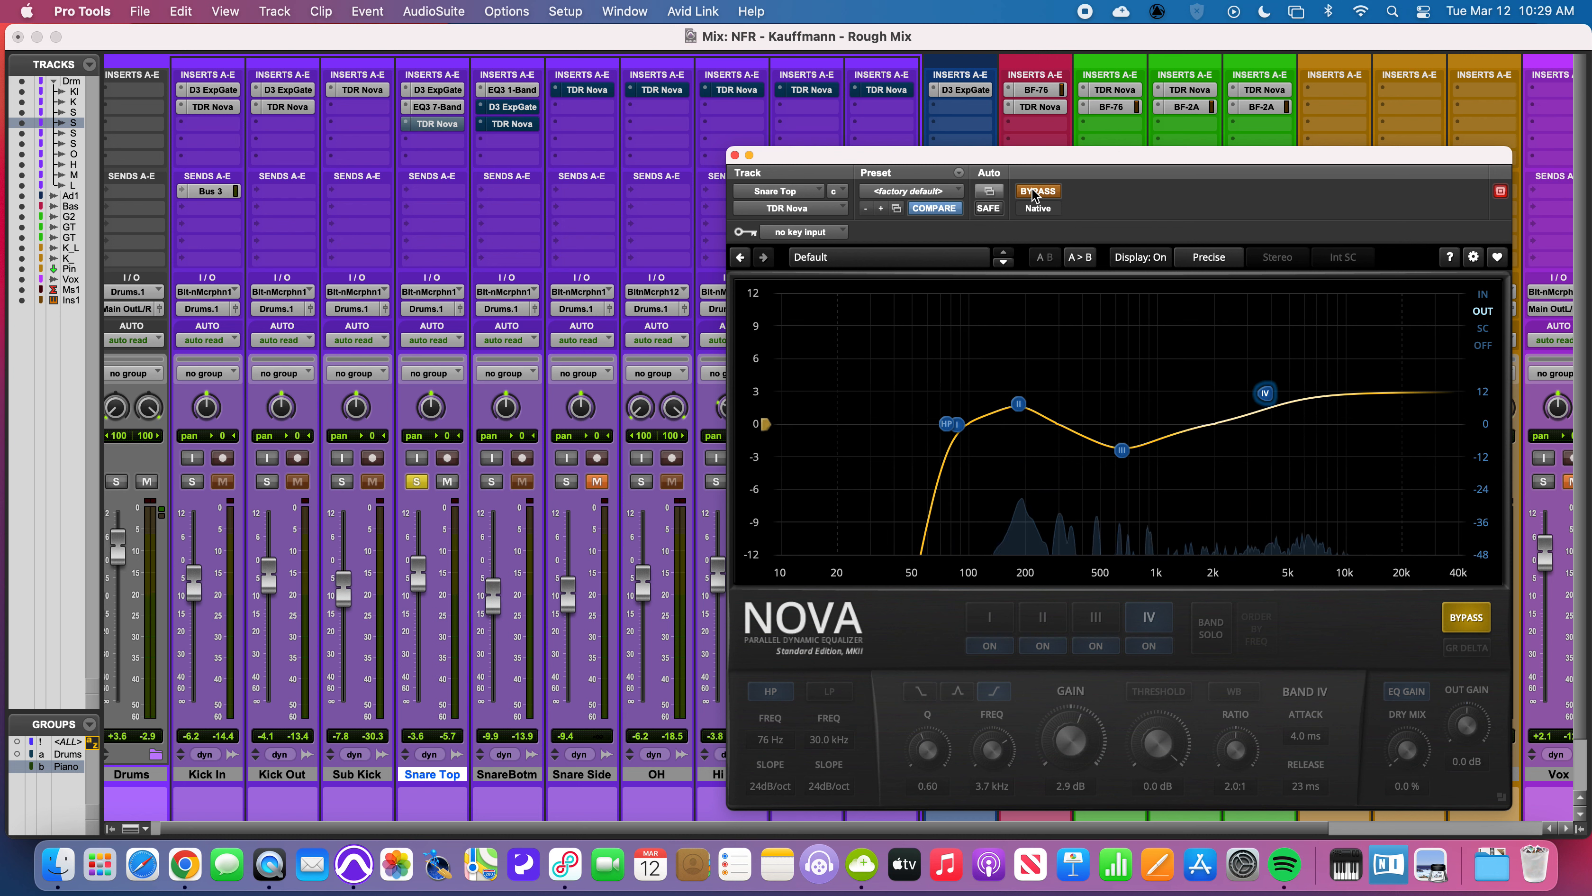
left_click(1035, 192)
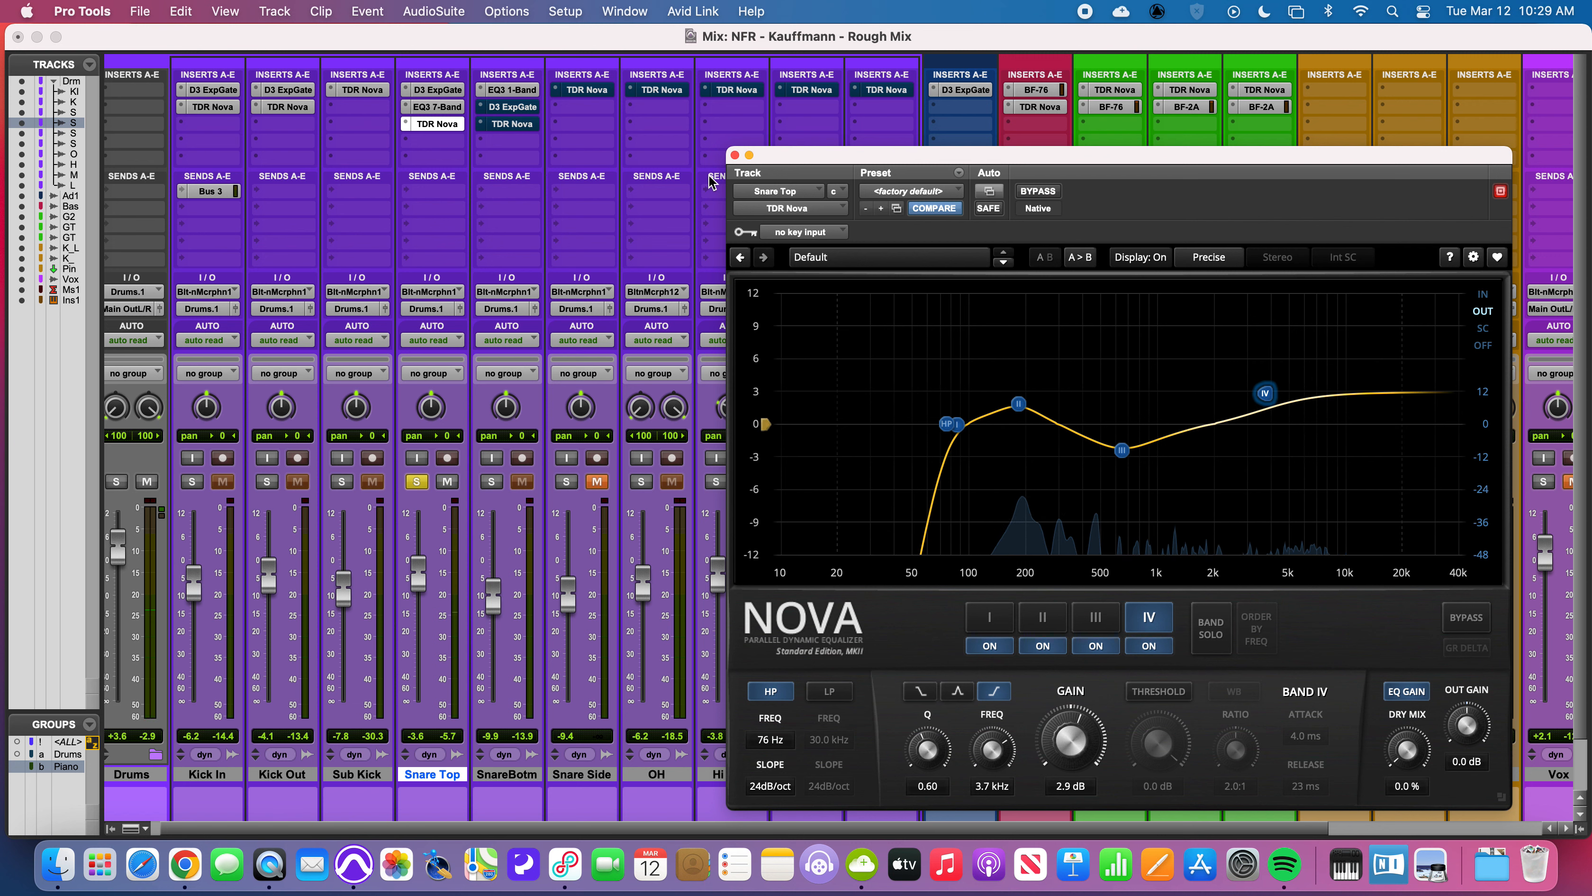
left_click(452, 124, "super")
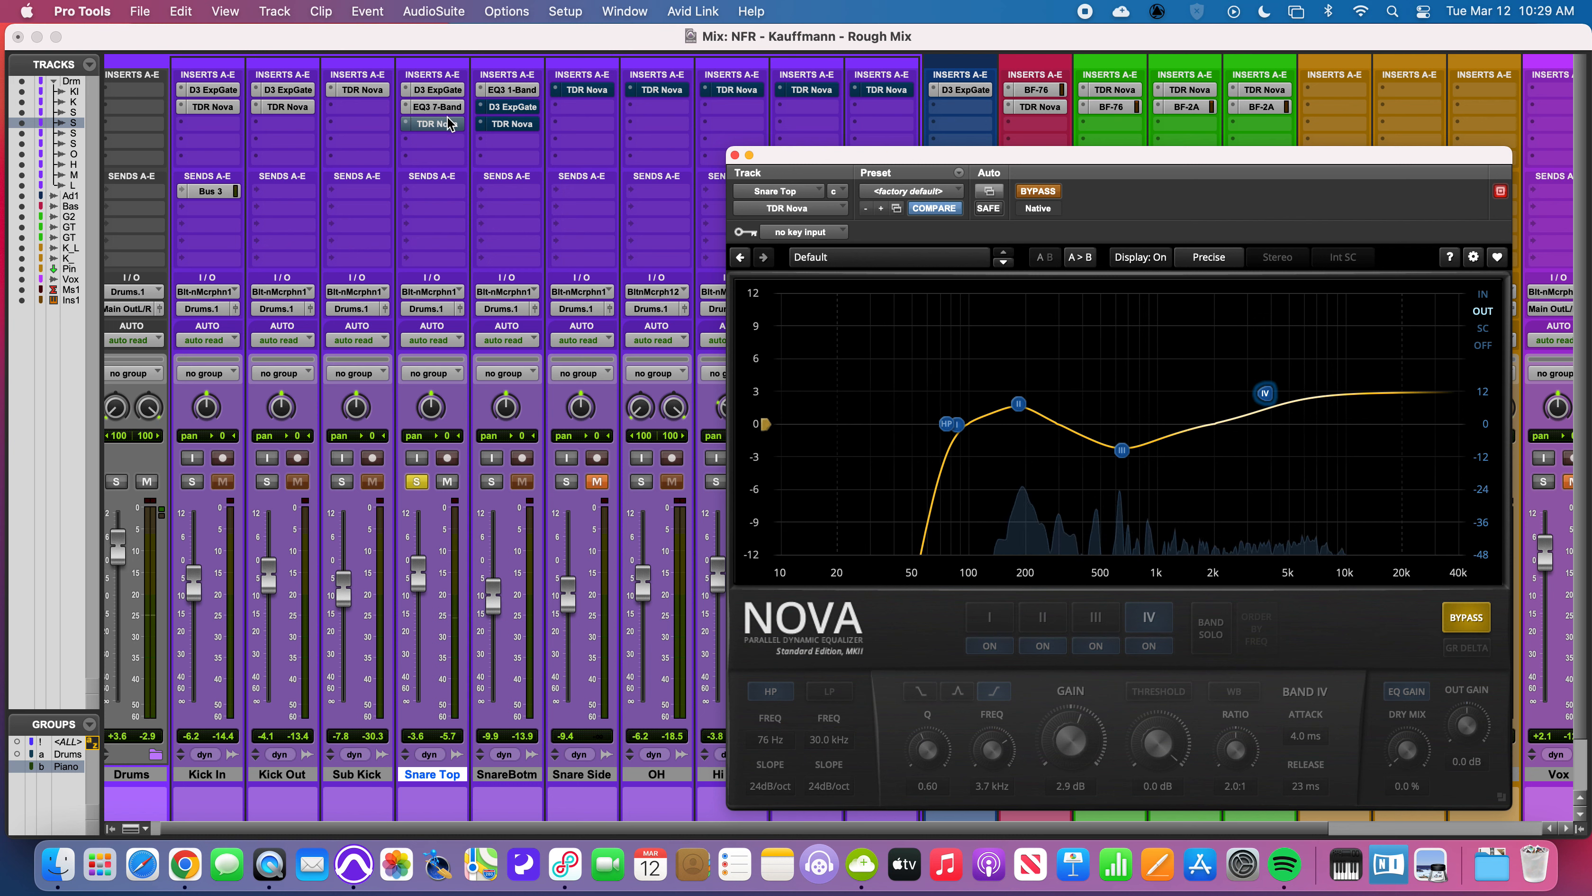
left_click(450, 124, "super")
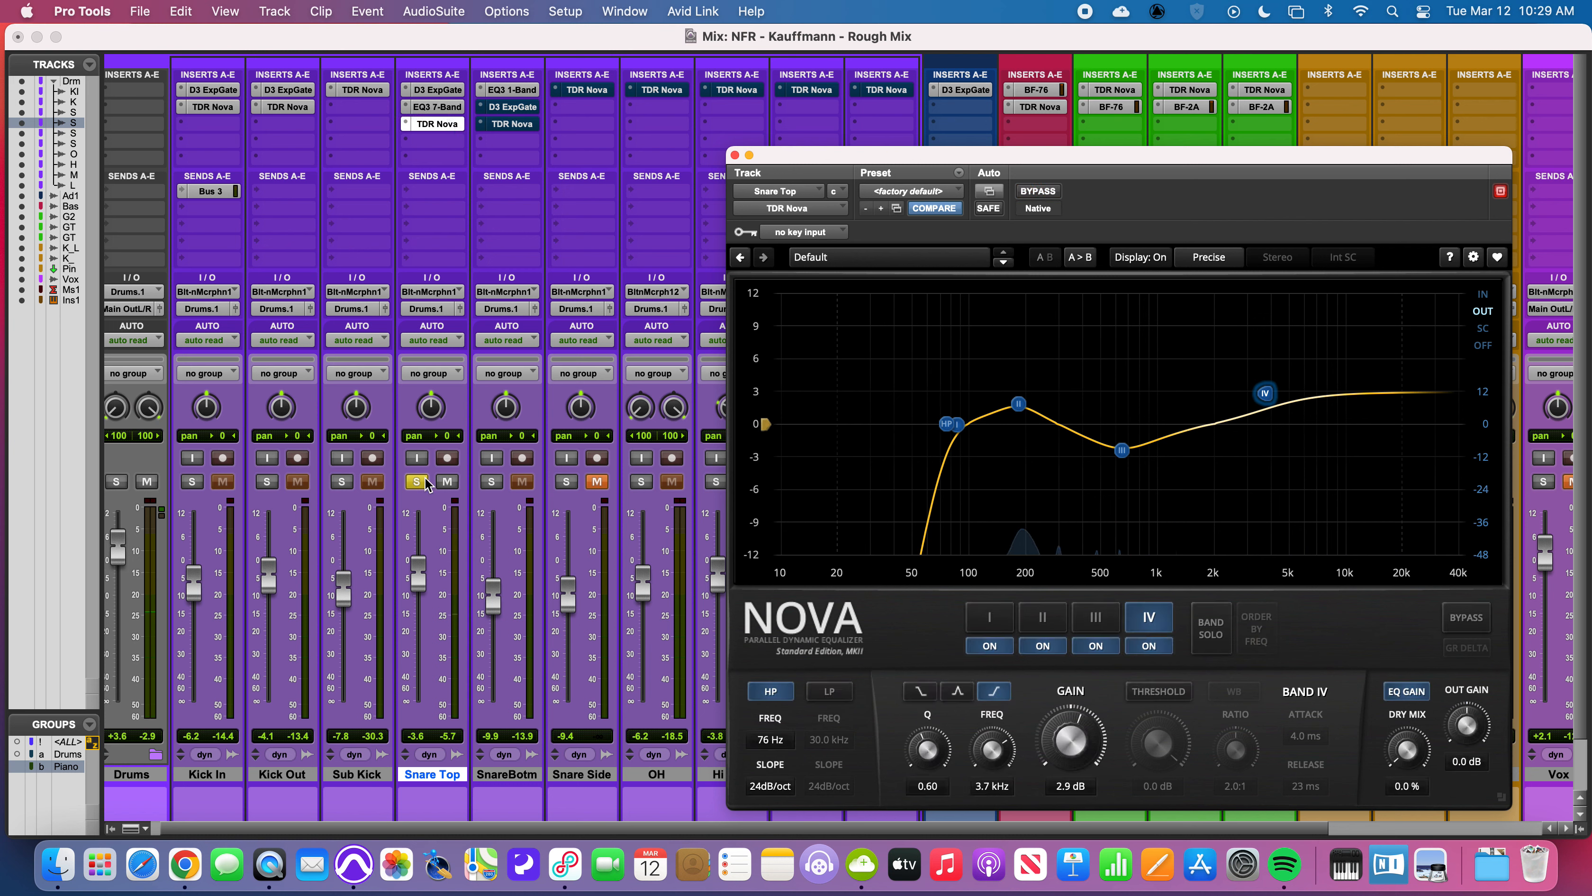
Switch the solo from Snare Top to Snare Bottom and open Snare Bottom's EQ3 1-Band to inspect its phase invert setting.
left_click(491, 481)
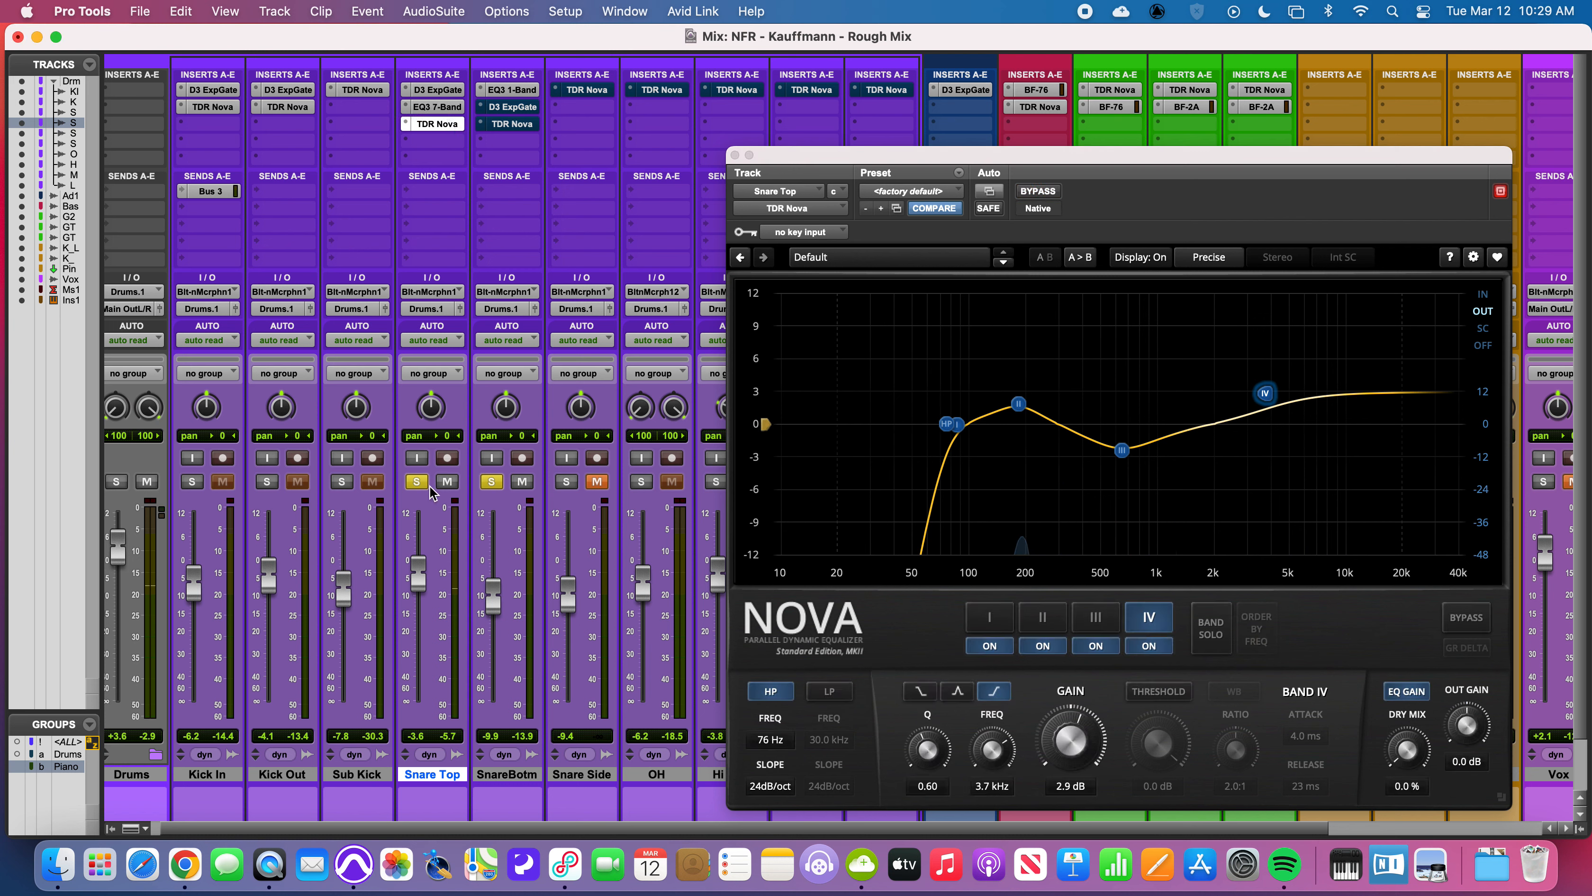
left_click(417, 482)
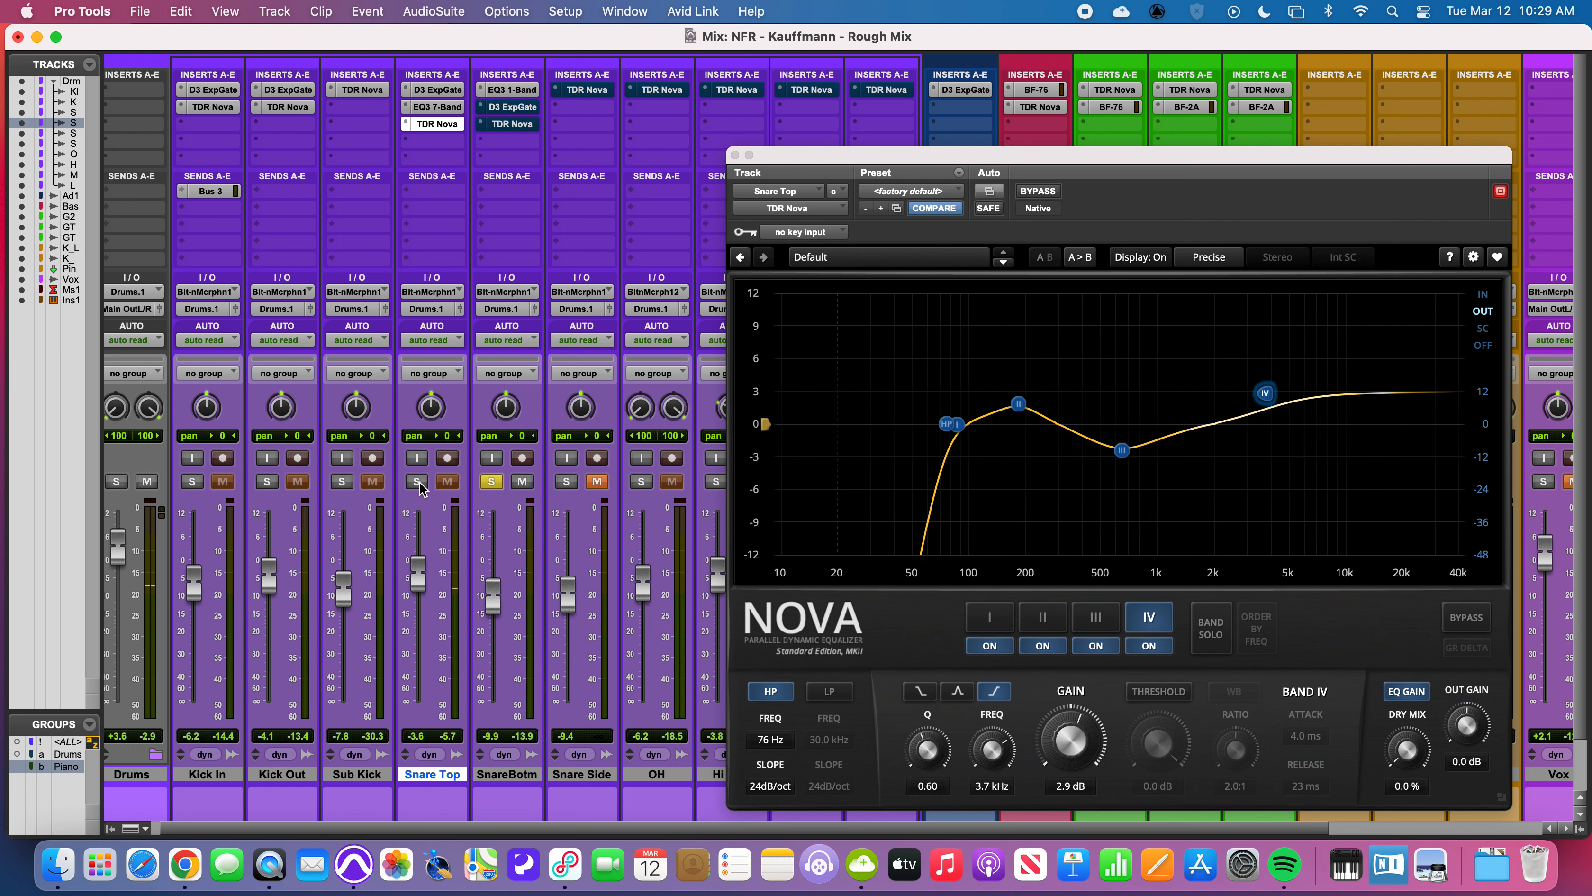
left_click(524, 93)
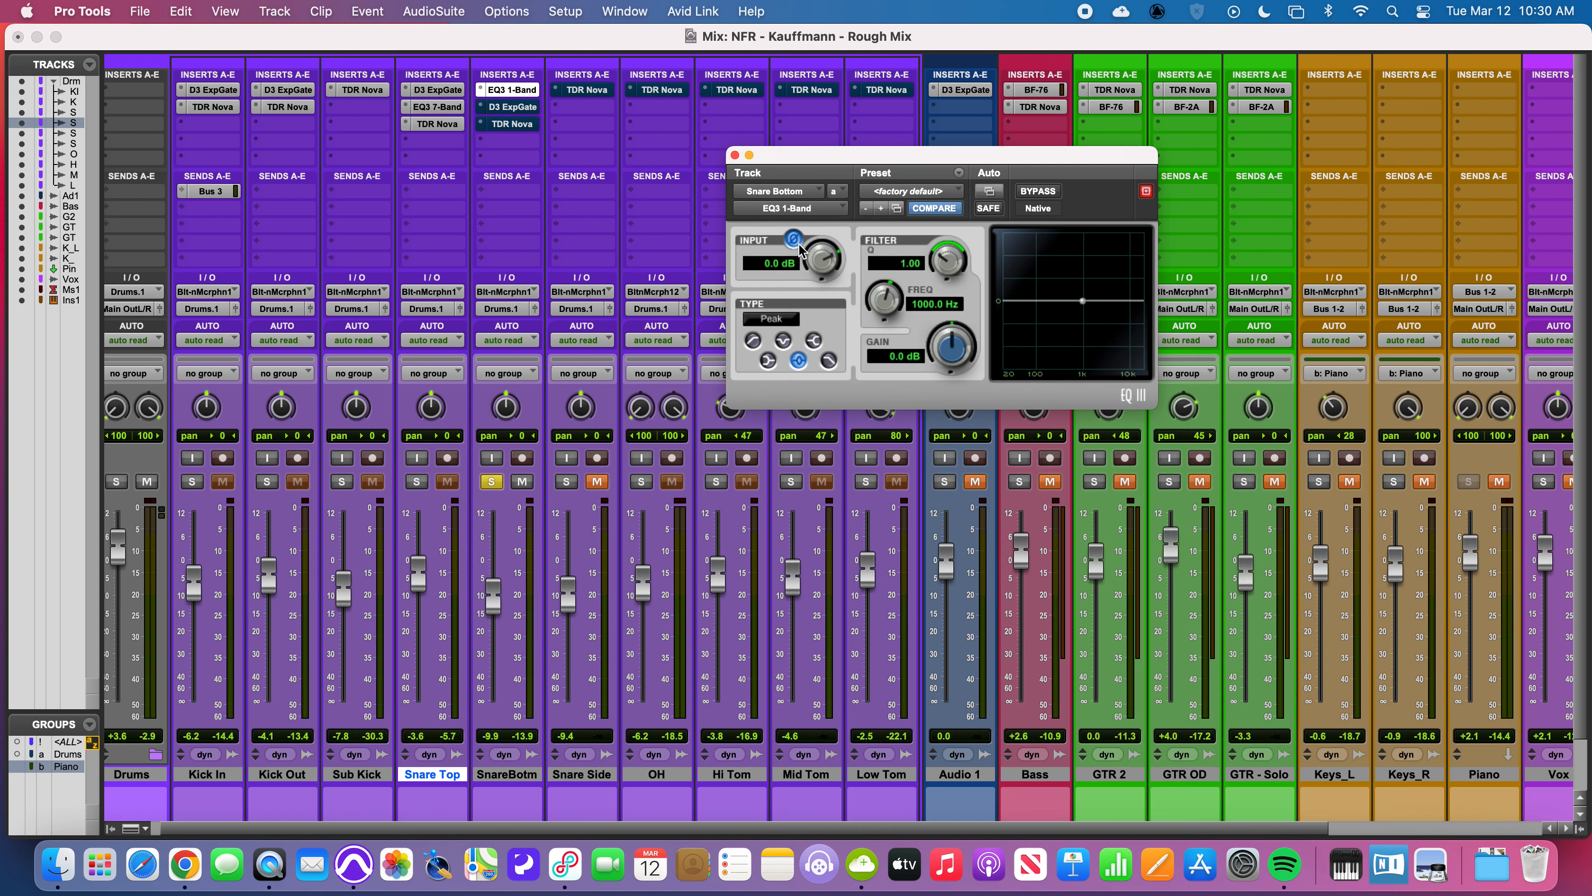
Take Snare Bottom's Dyn3 Expander/Gate and TDR Nova out of bypass.
left_click(516, 108)
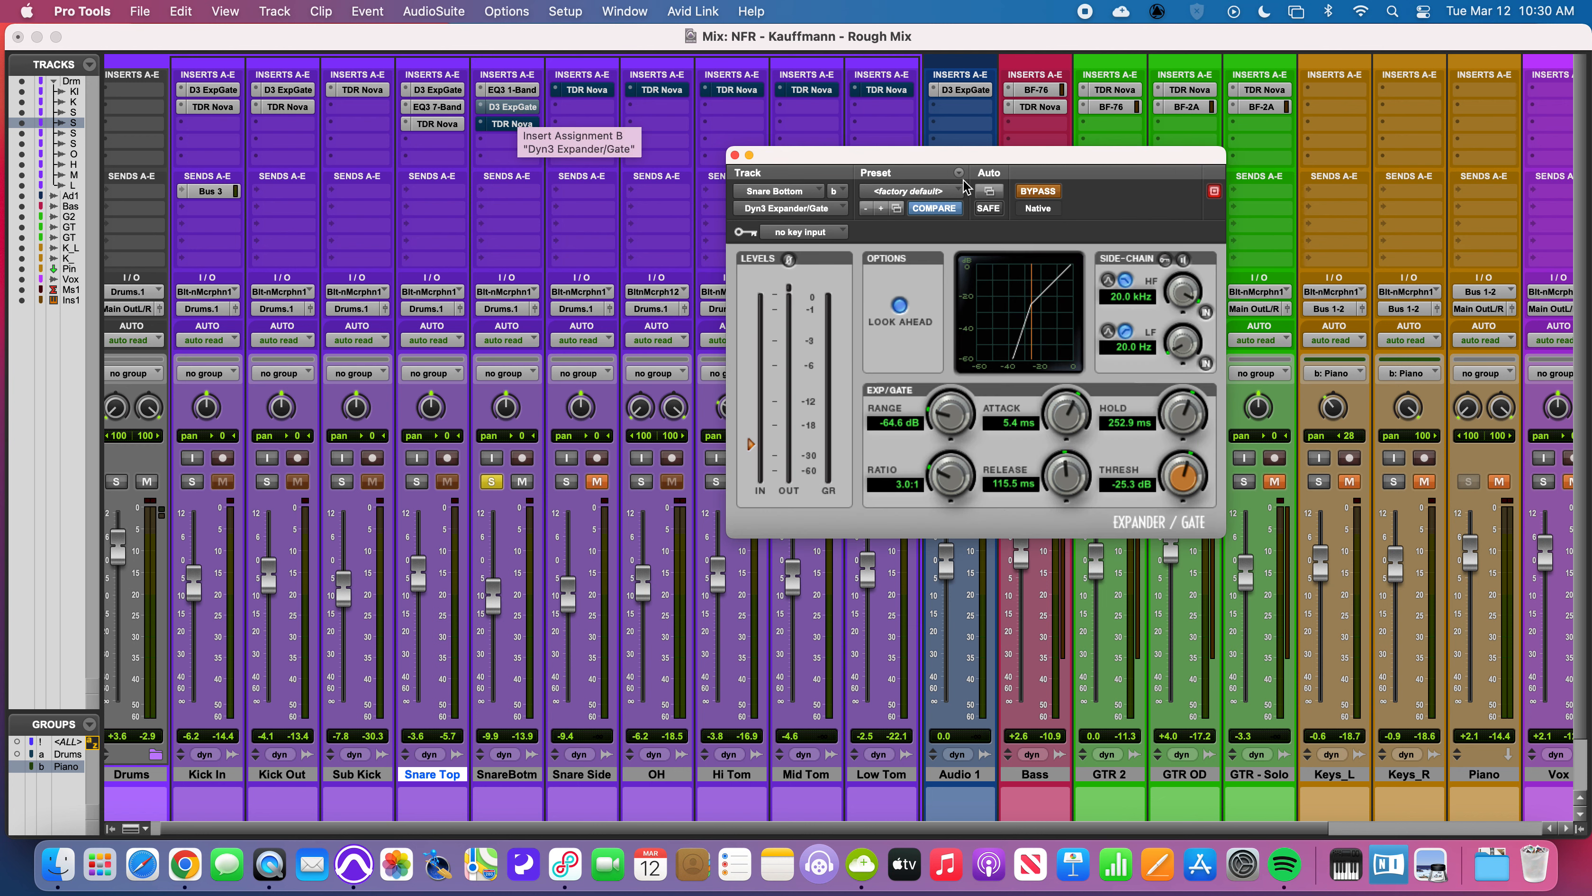
left_click(1038, 191)
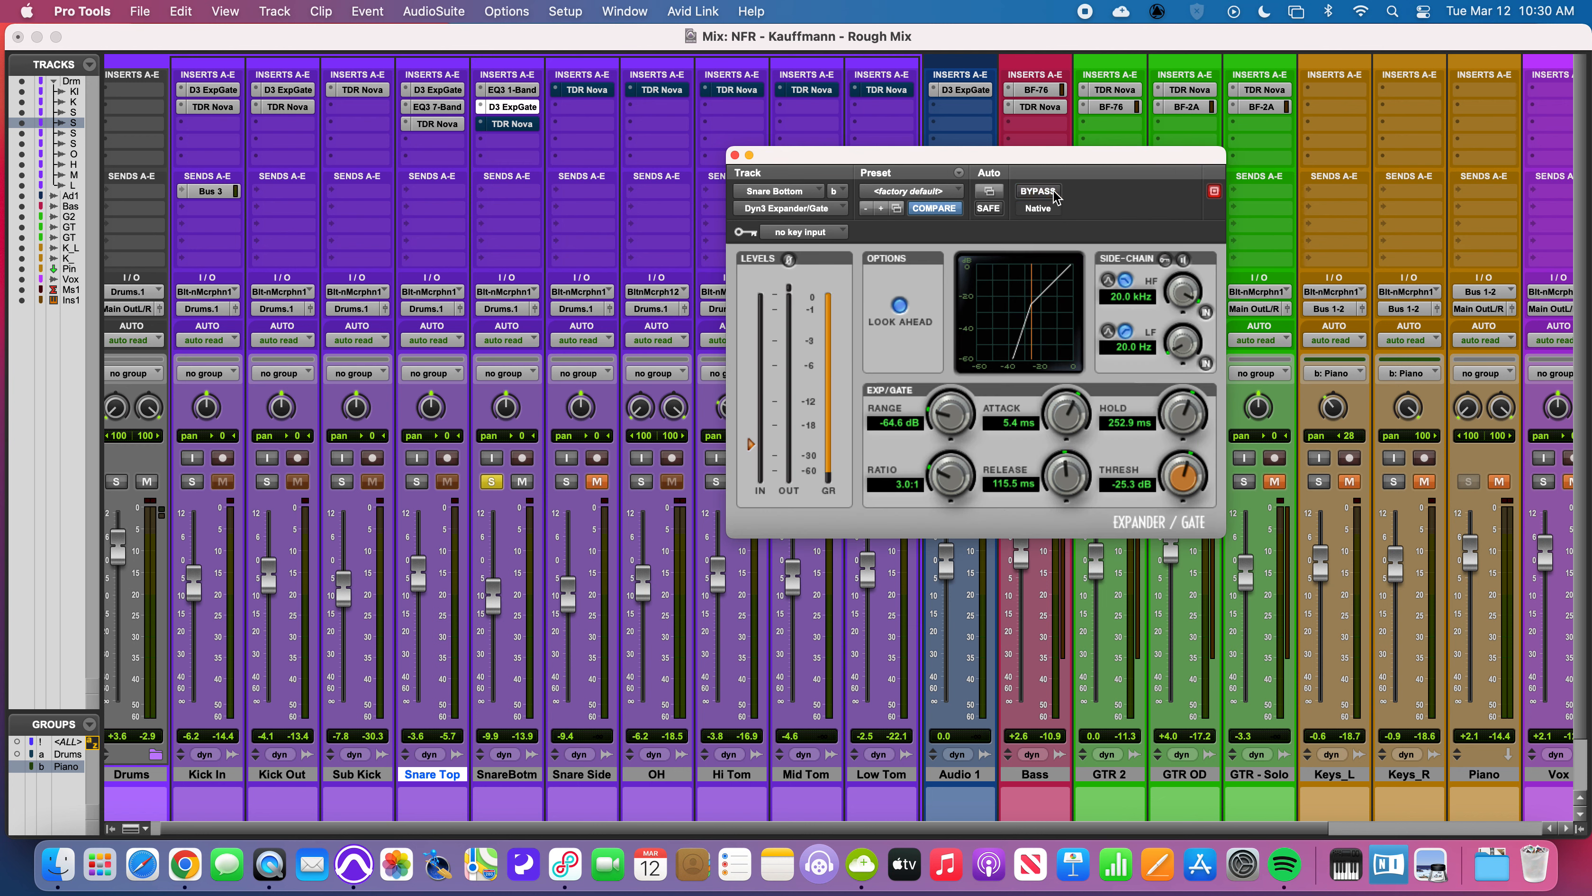
left_click(505, 124)
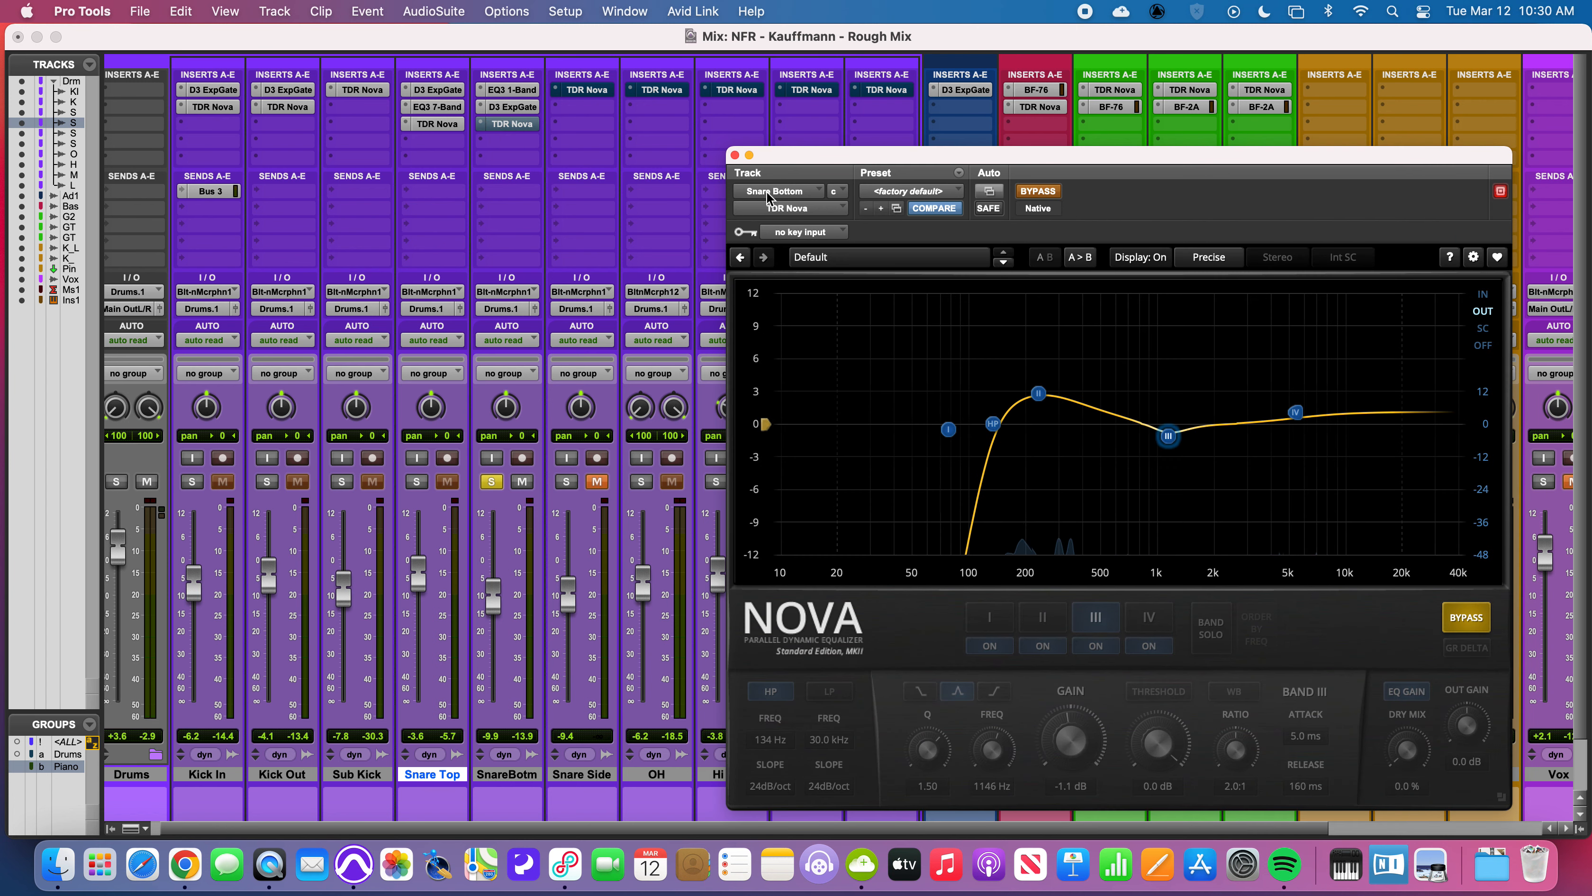
left_click(1037, 192)
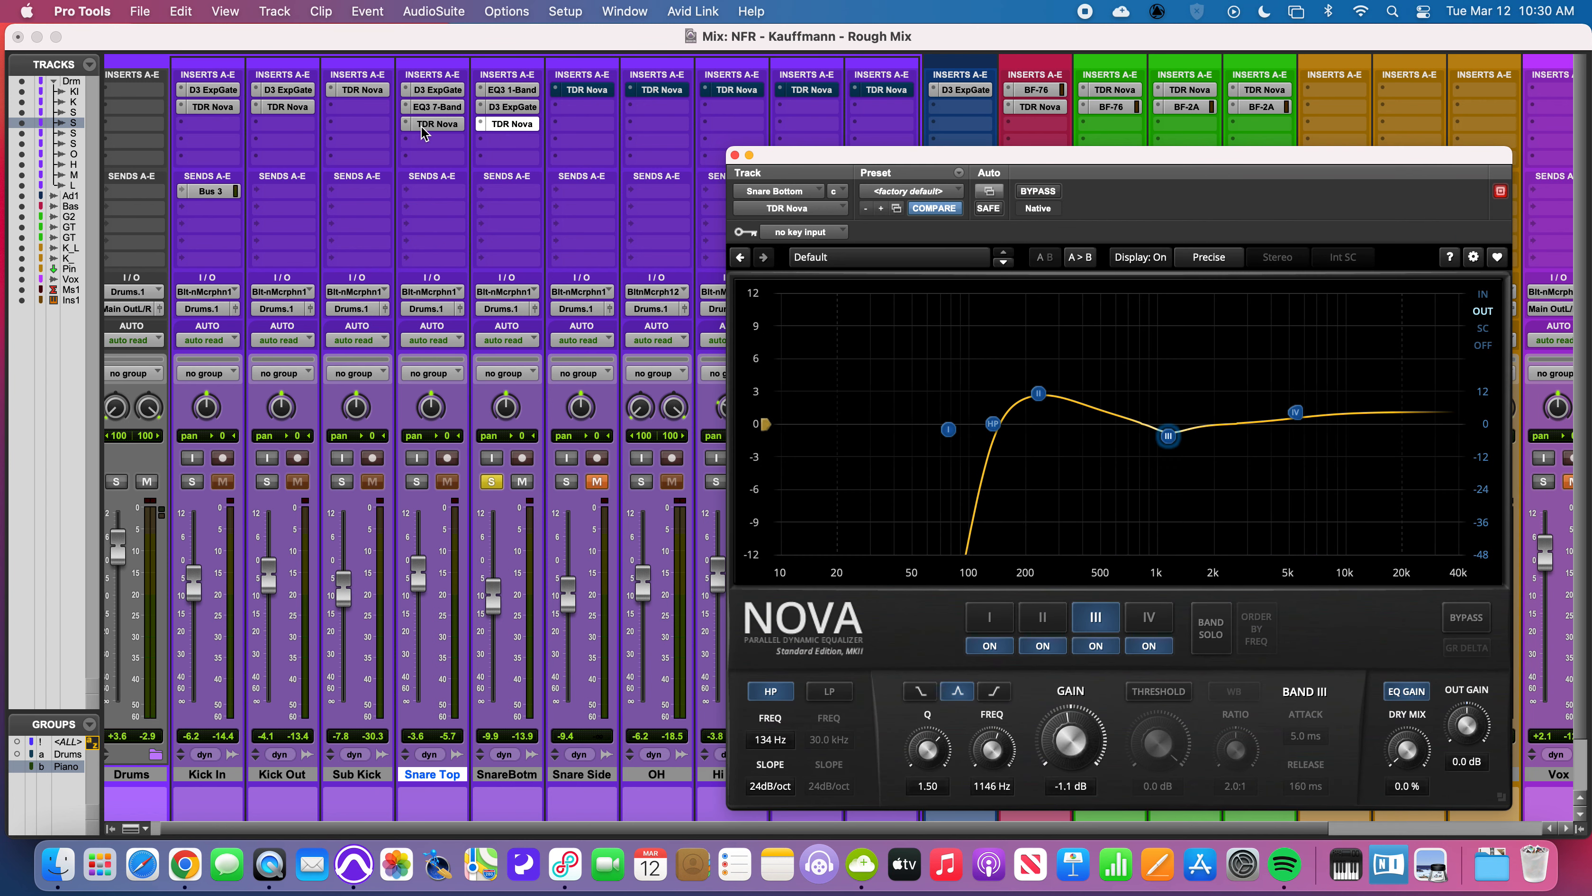
Compare Snare Top's TDR Nova with Snare Bottom's, inspect Snare Bottom's high-pass filter, and select the Snare Bottom track.
left_click(423, 124)
left_click(514, 128)
left_click(993, 424)
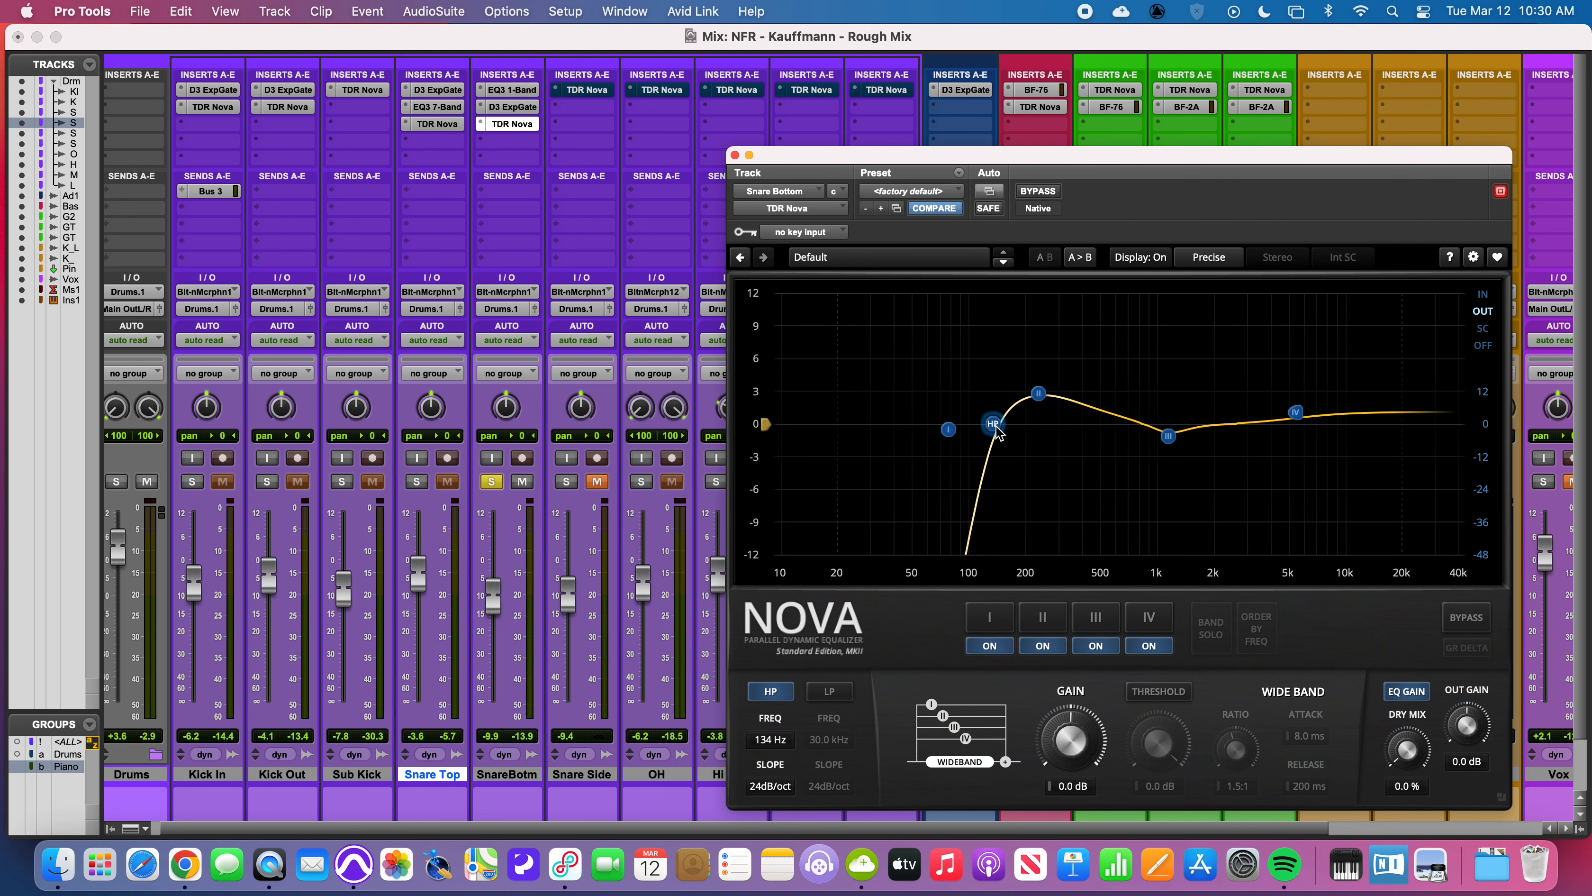
left_click(489, 776)
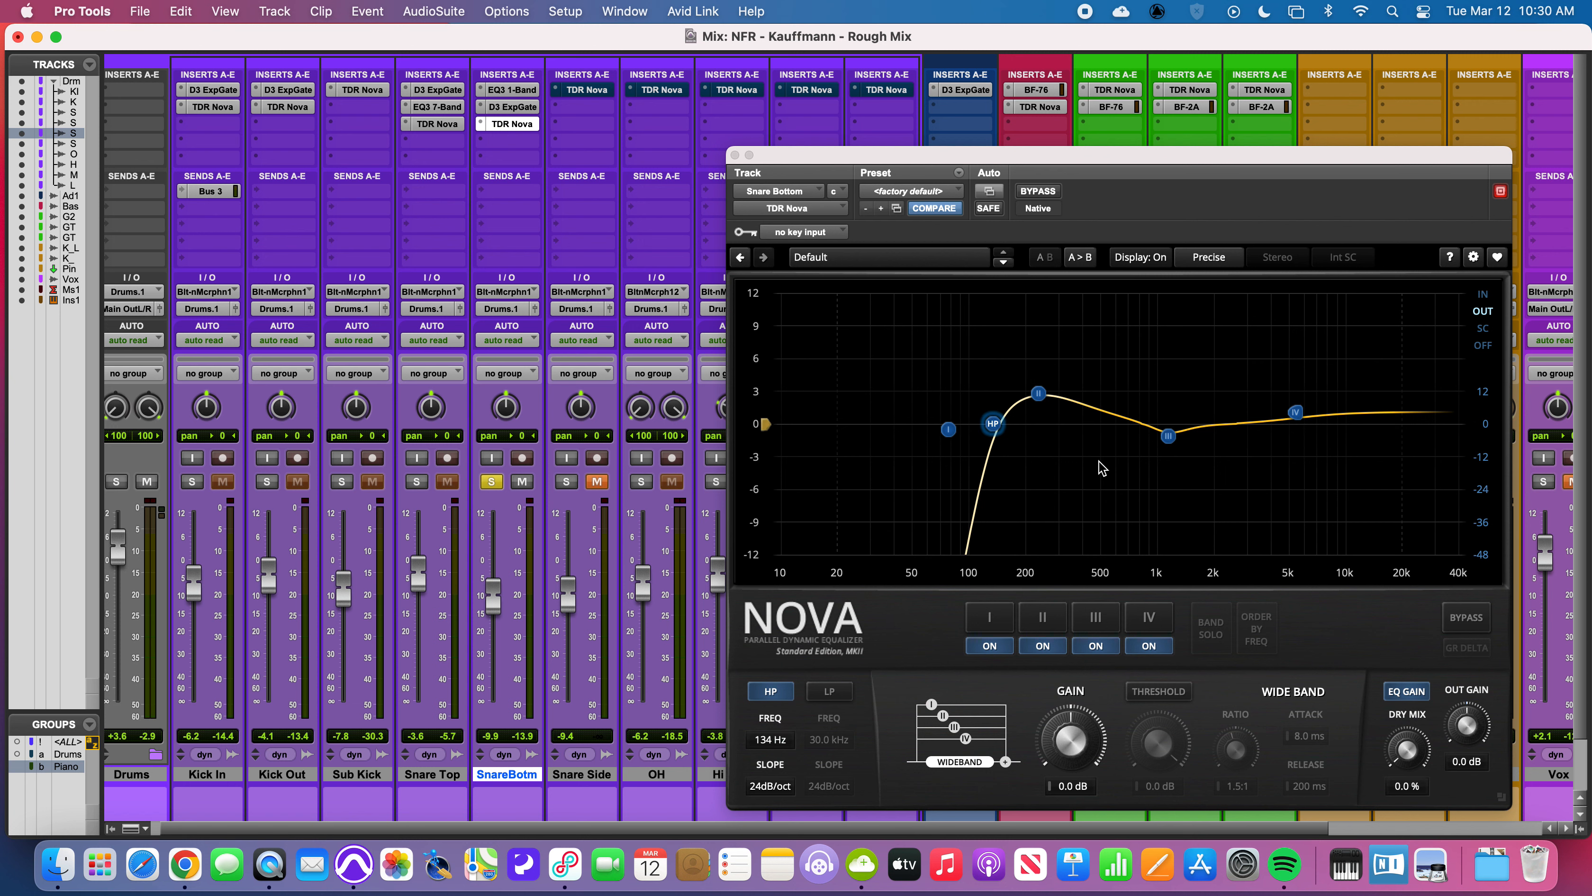
Examine bands III, IV and II of Snare Bottom's TDR Nova and compare the sound with the EQ bypassed and active.
left_click(1169, 438)
left_click(1169, 438)
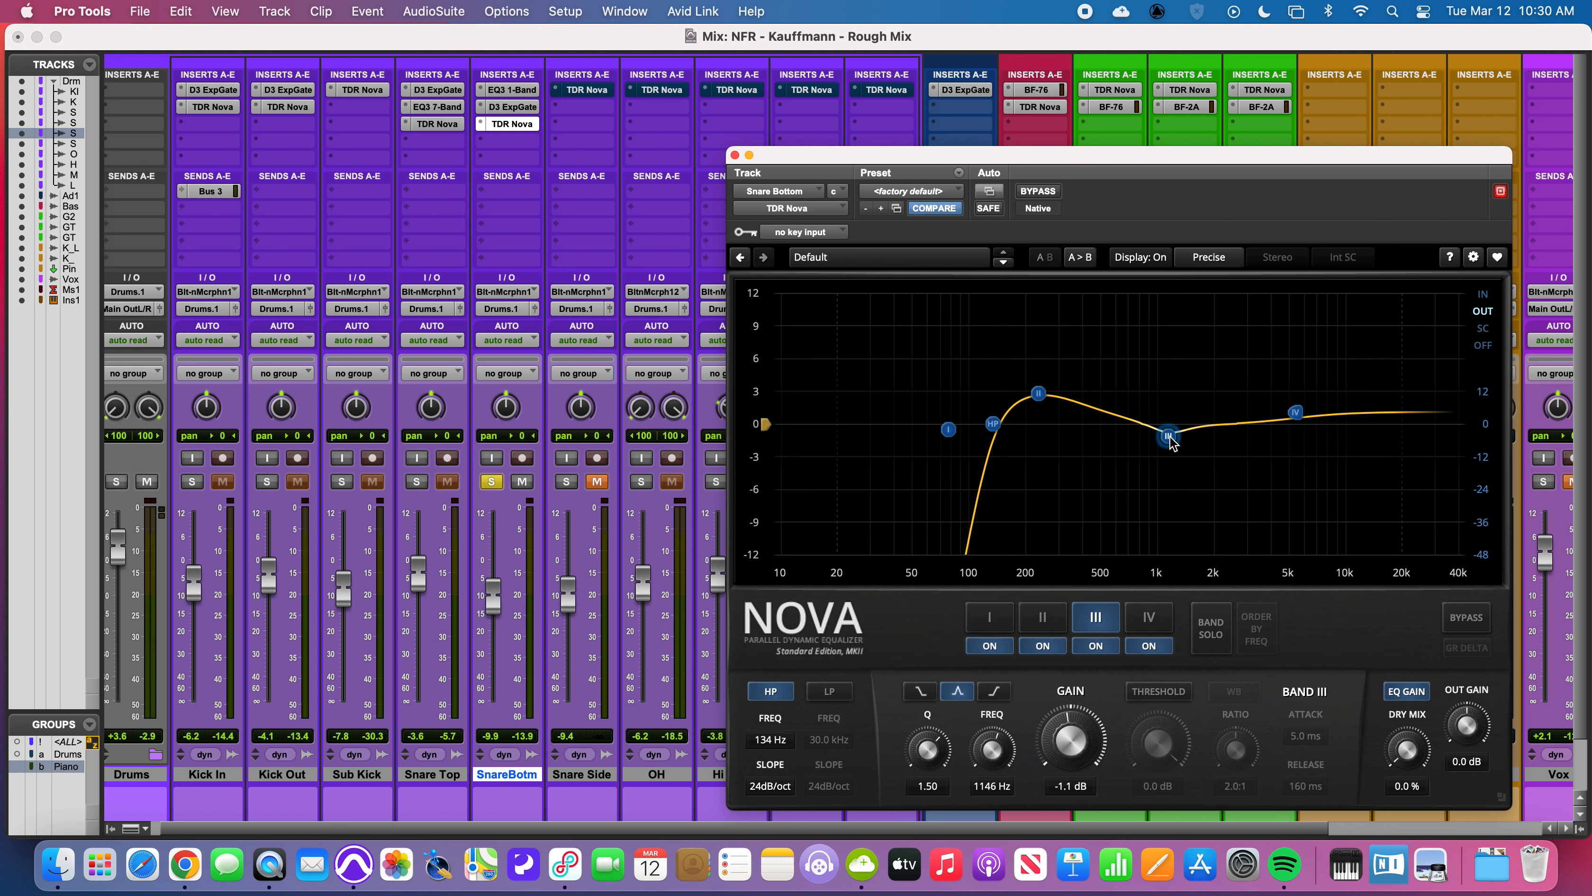
left_click(1295, 414)
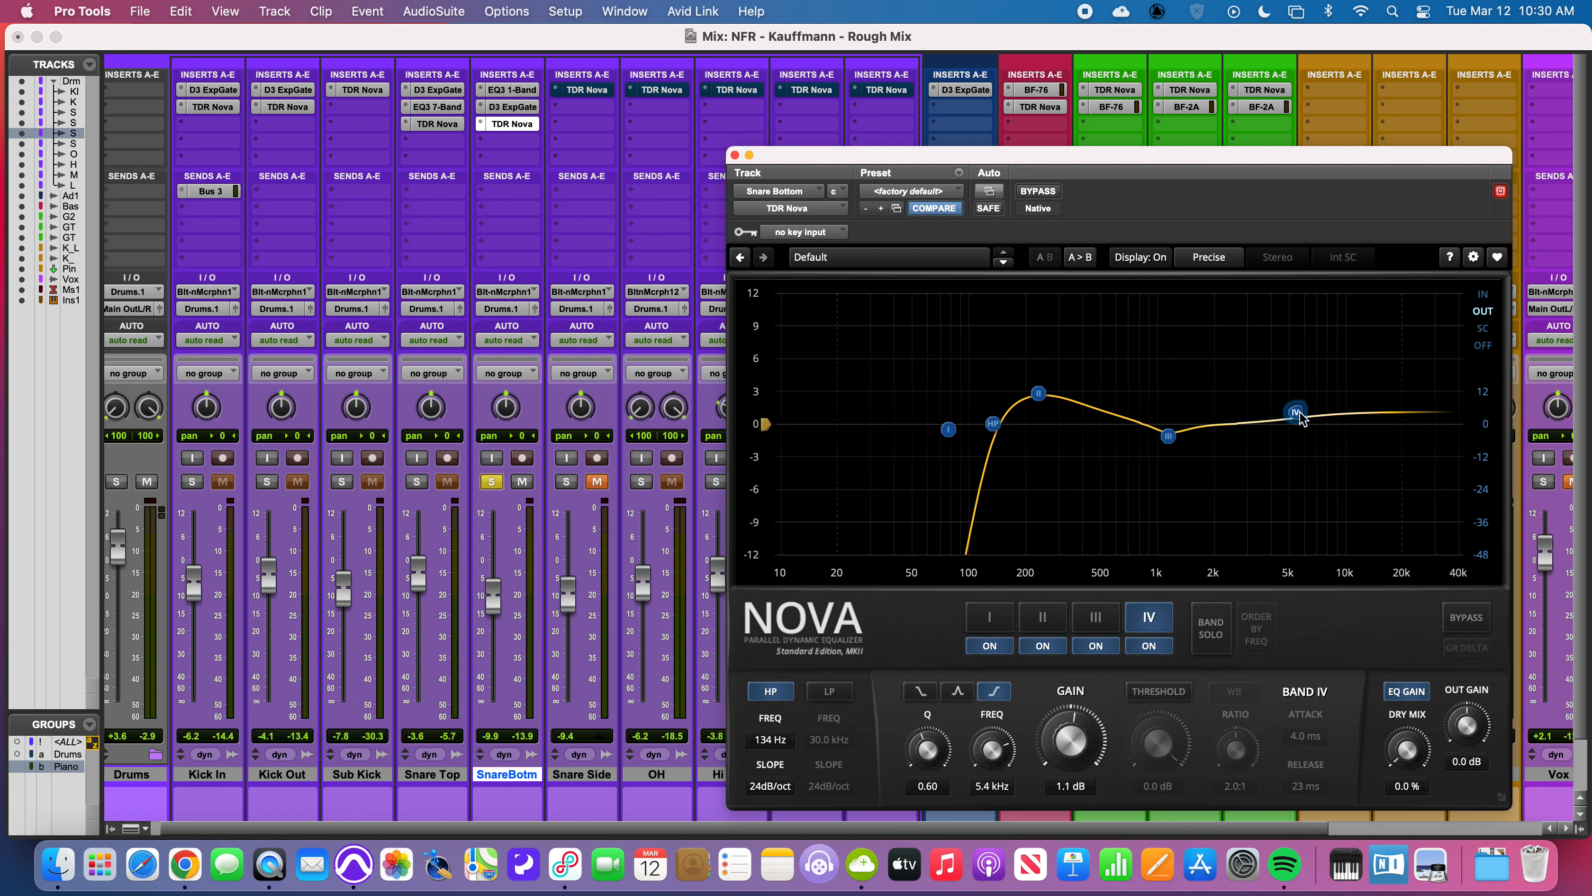
left_click(1039, 393)
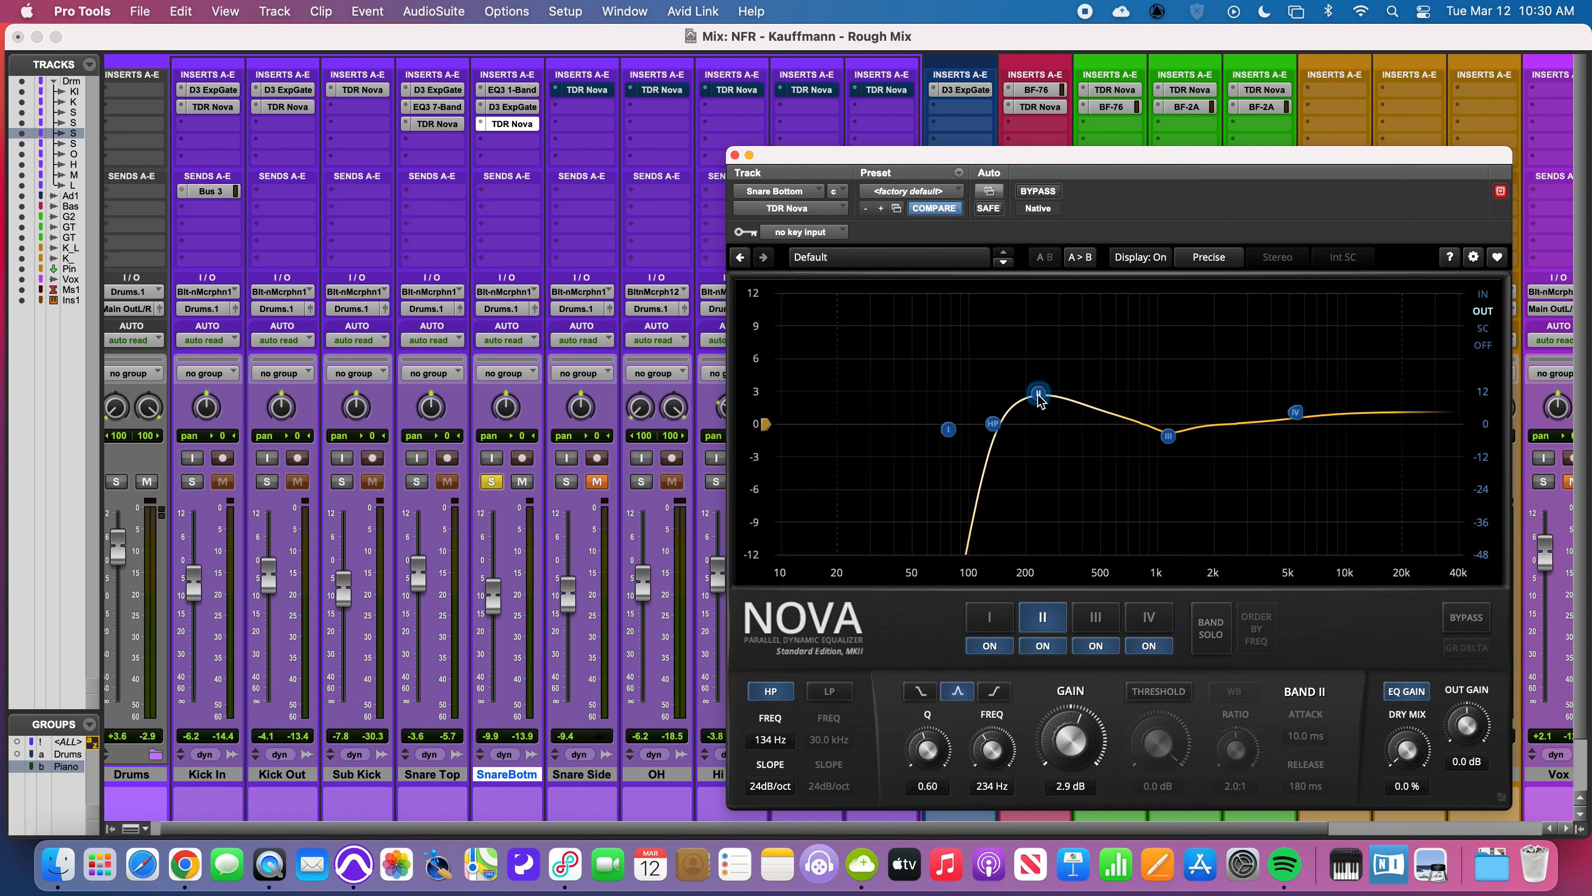
left_click(1043, 197)
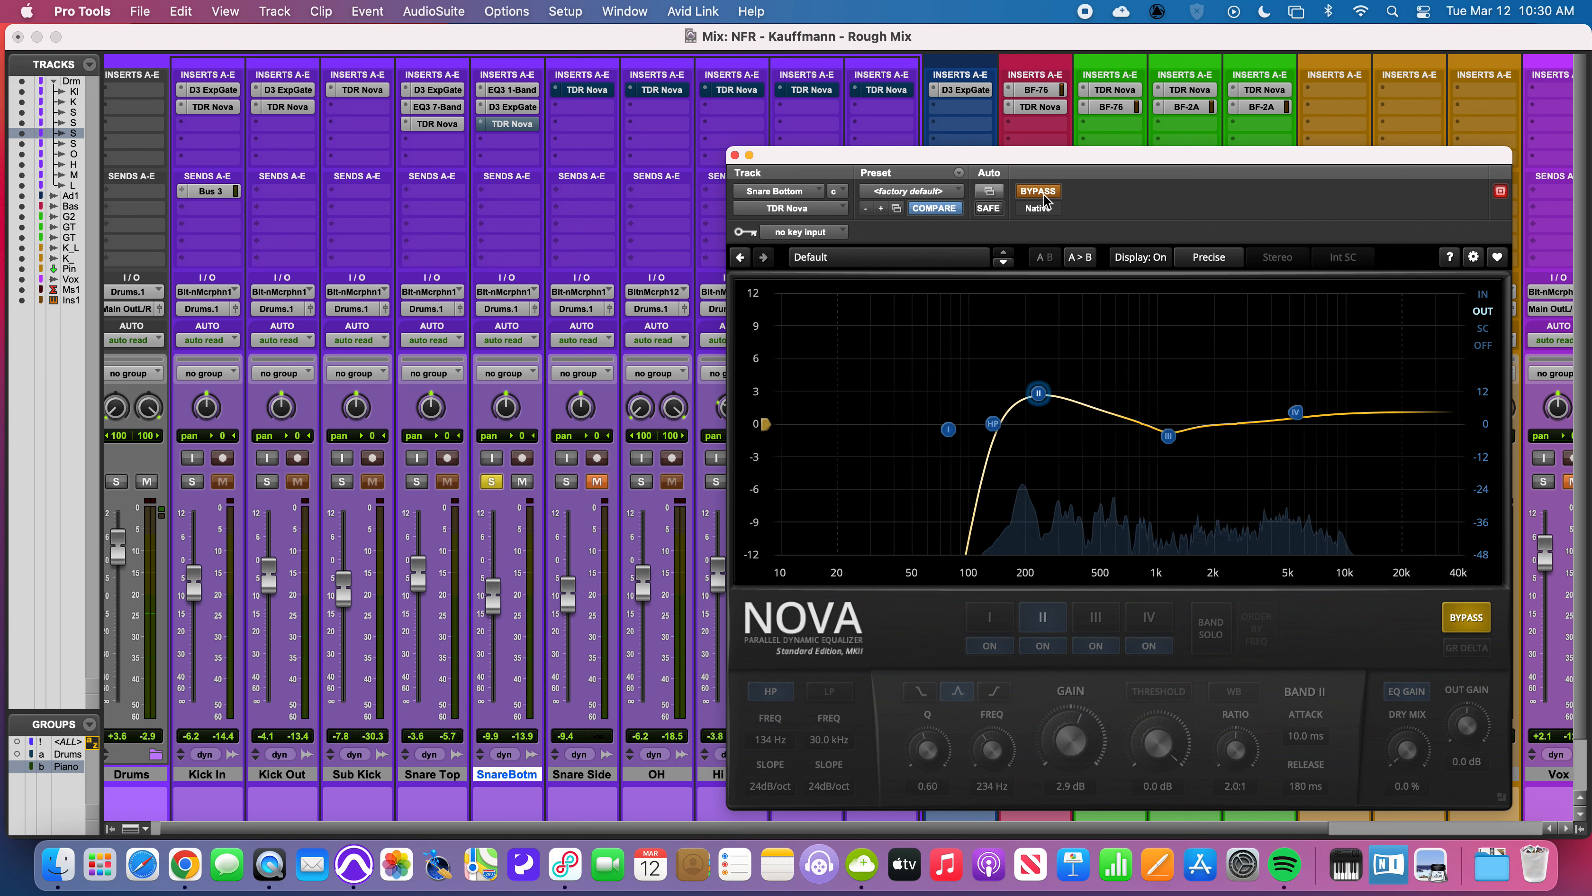
left_click(1038, 191)
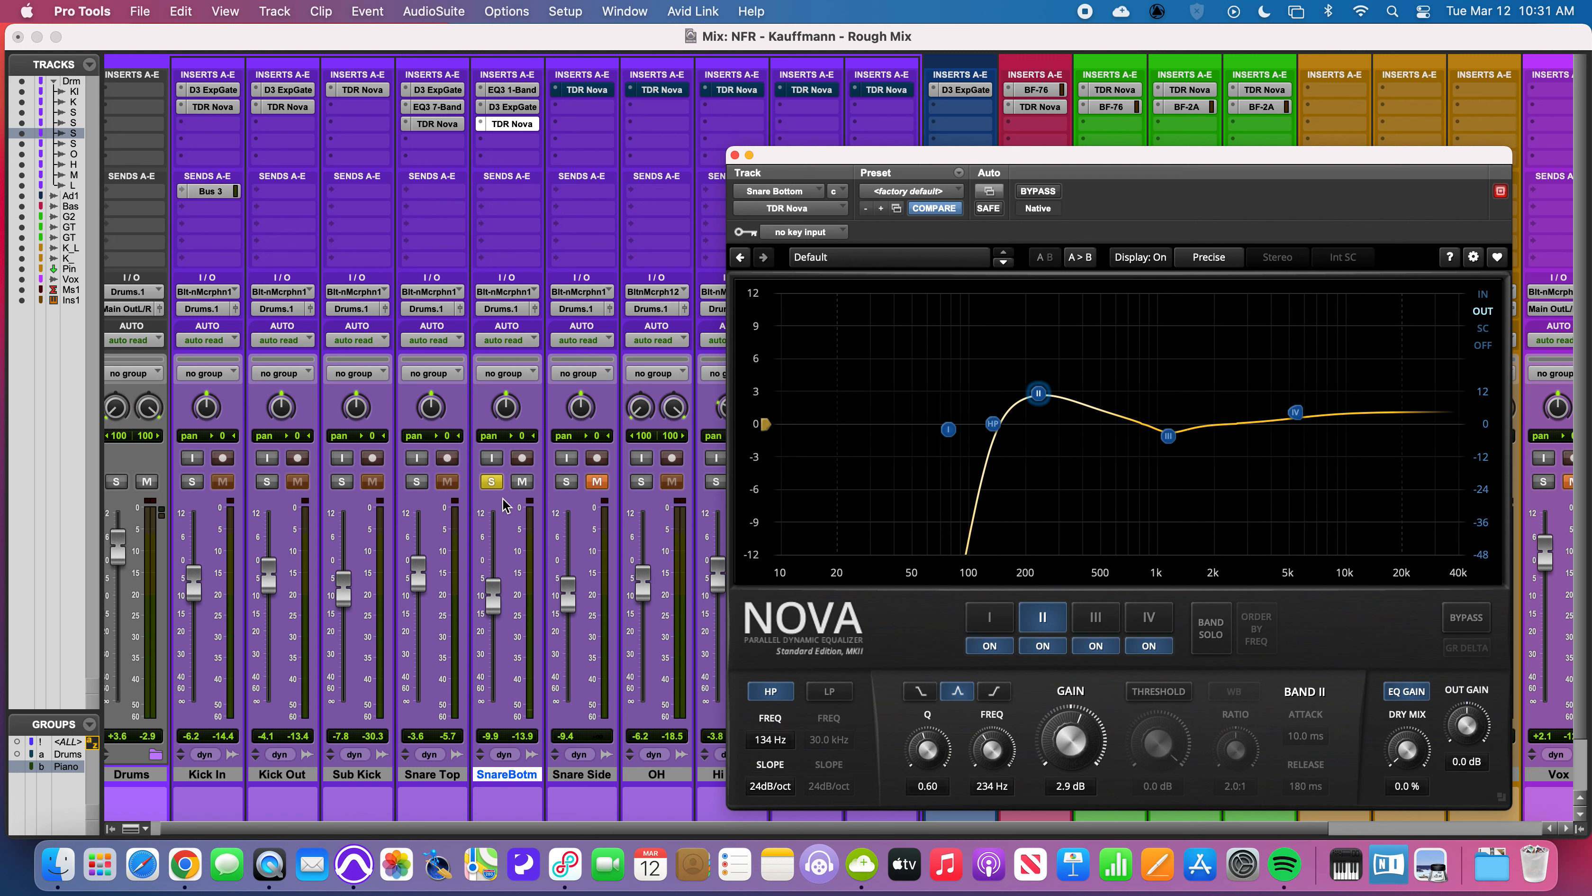
Unsolo Snare Bottom and hide the muted Snare Side track from the mixer.
left_click(491, 481)
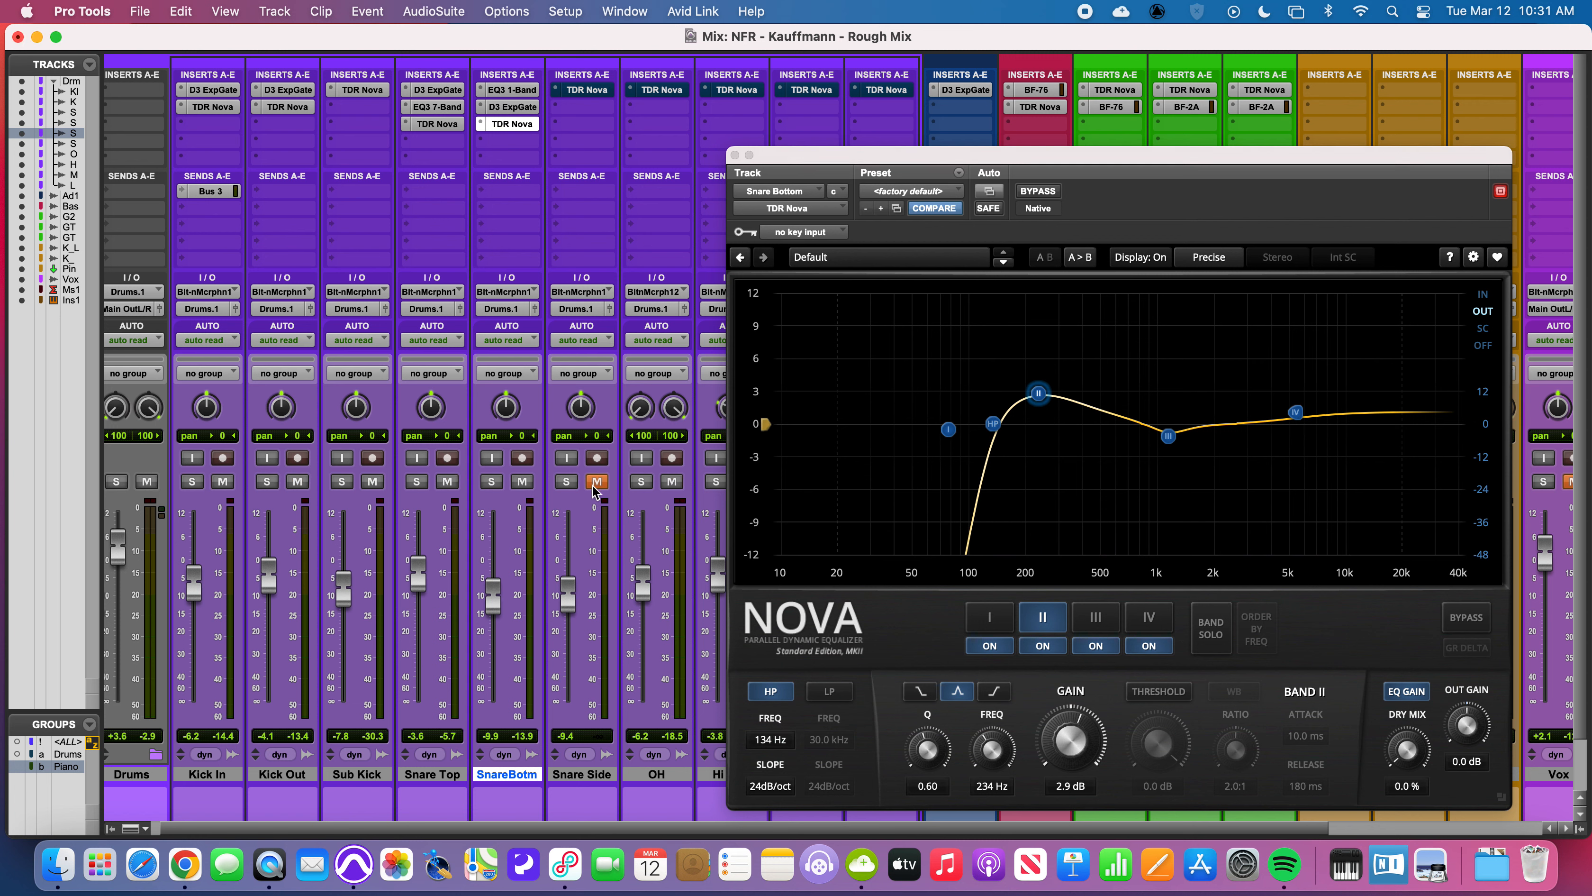
left_click(607, 782)
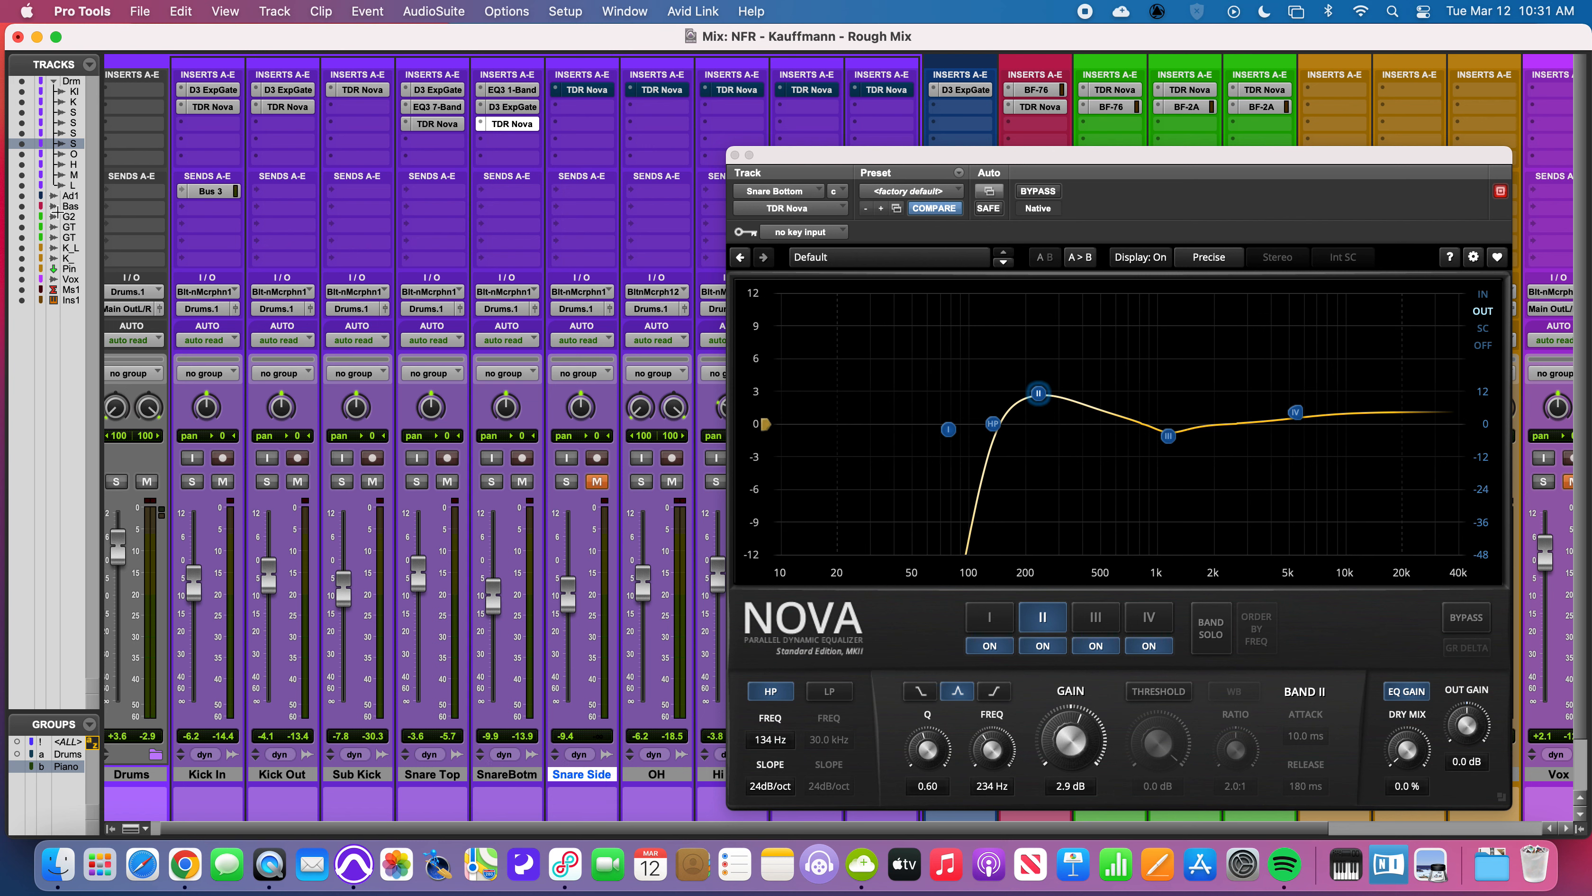
left_click(22, 145)
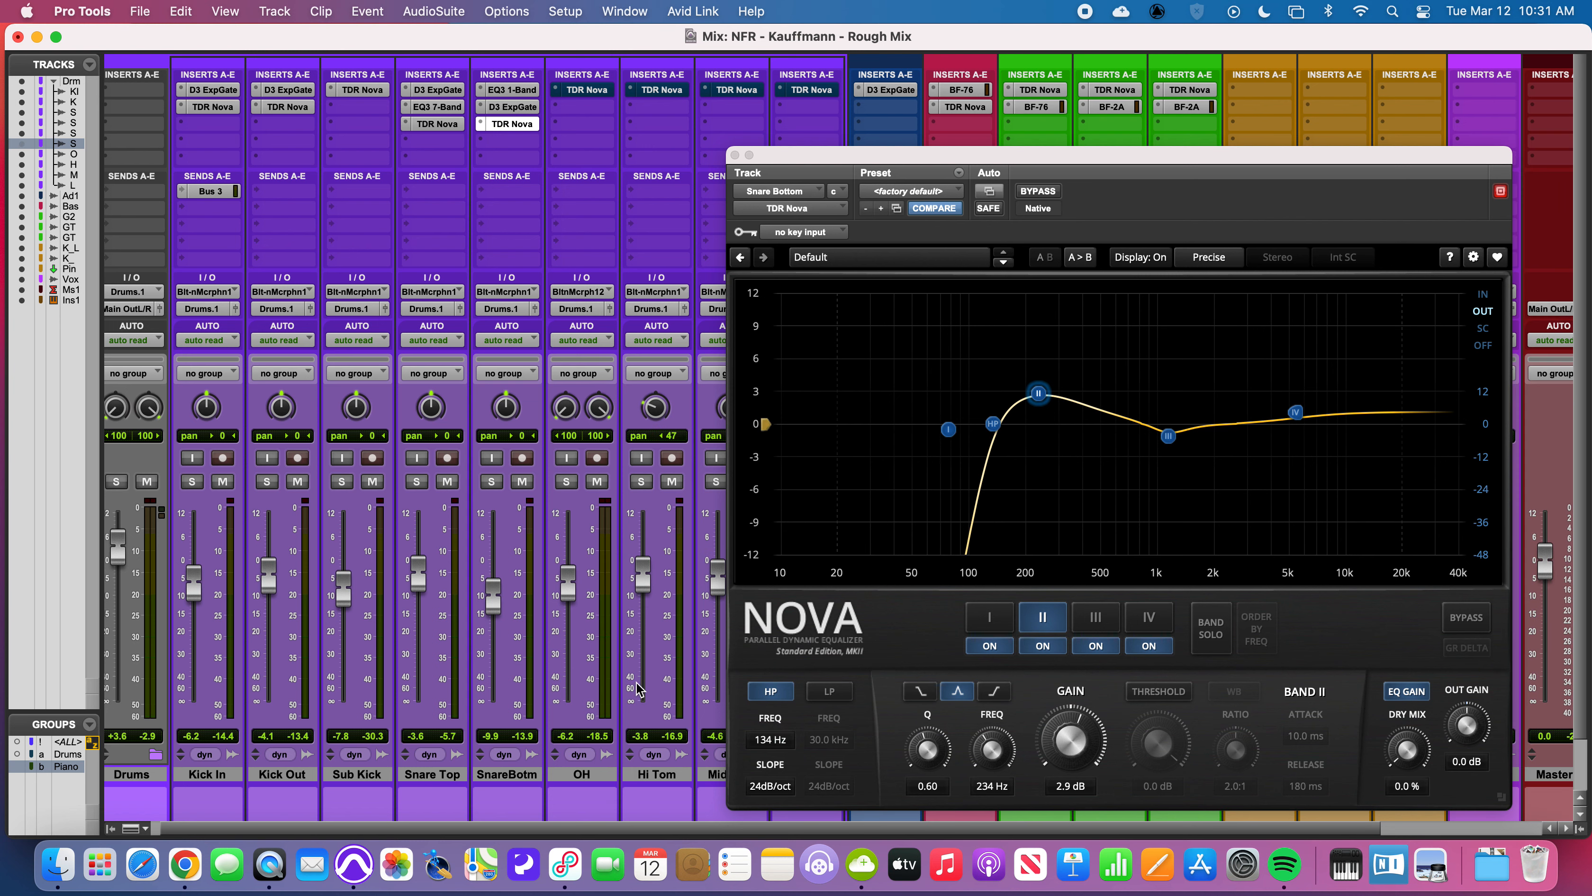
Open the OH track's TDR Nova, inspect its high-pass filter, and take the plugin out of bypass.
left_click(598, 776)
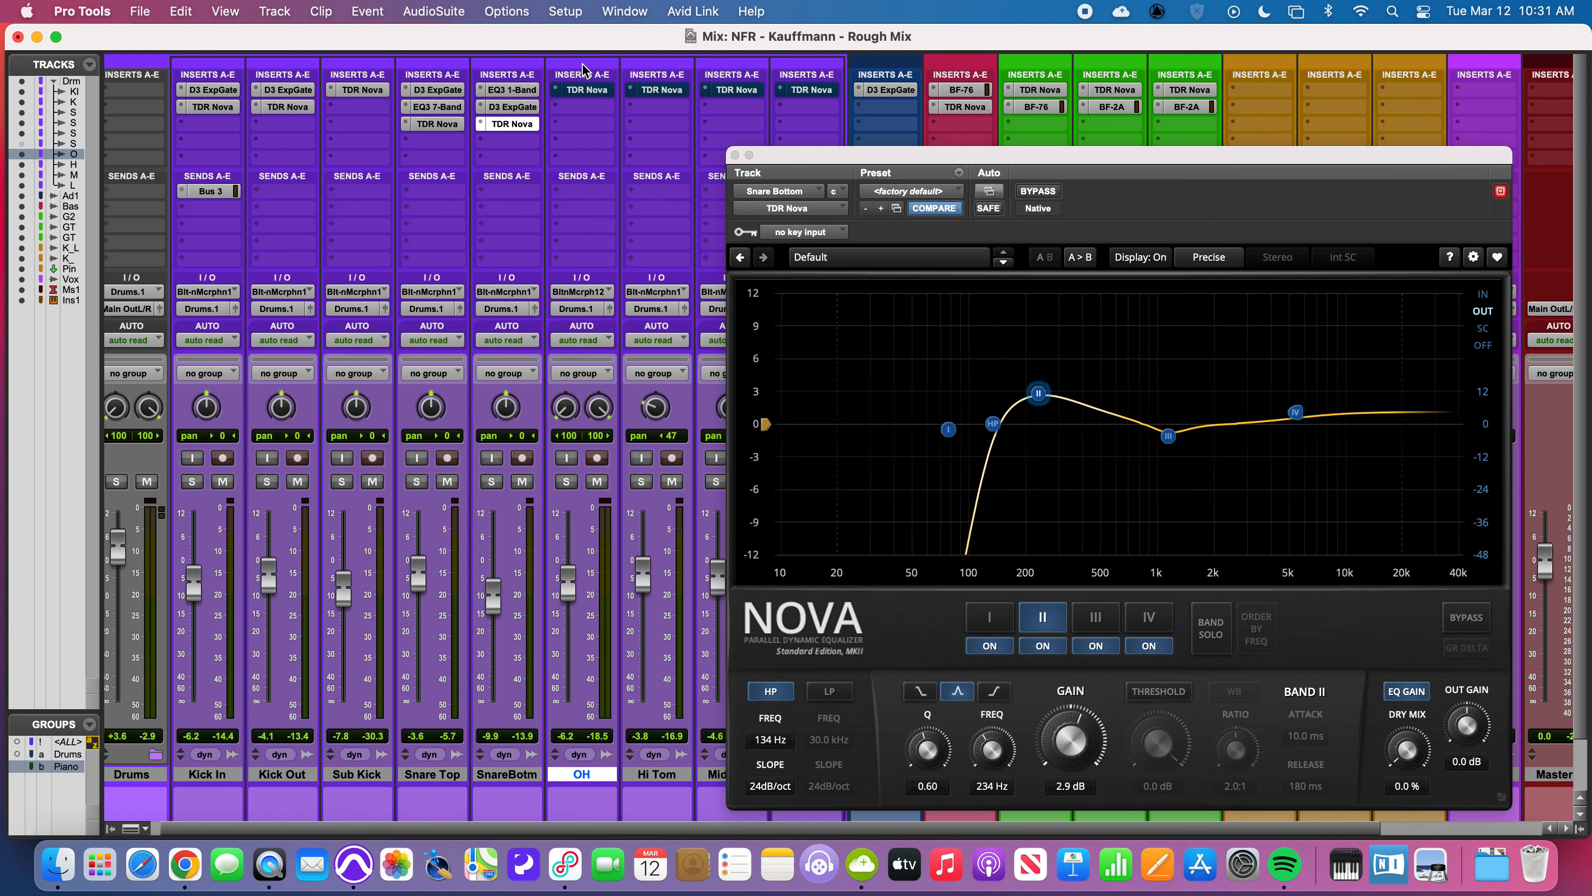
left_click(593, 94)
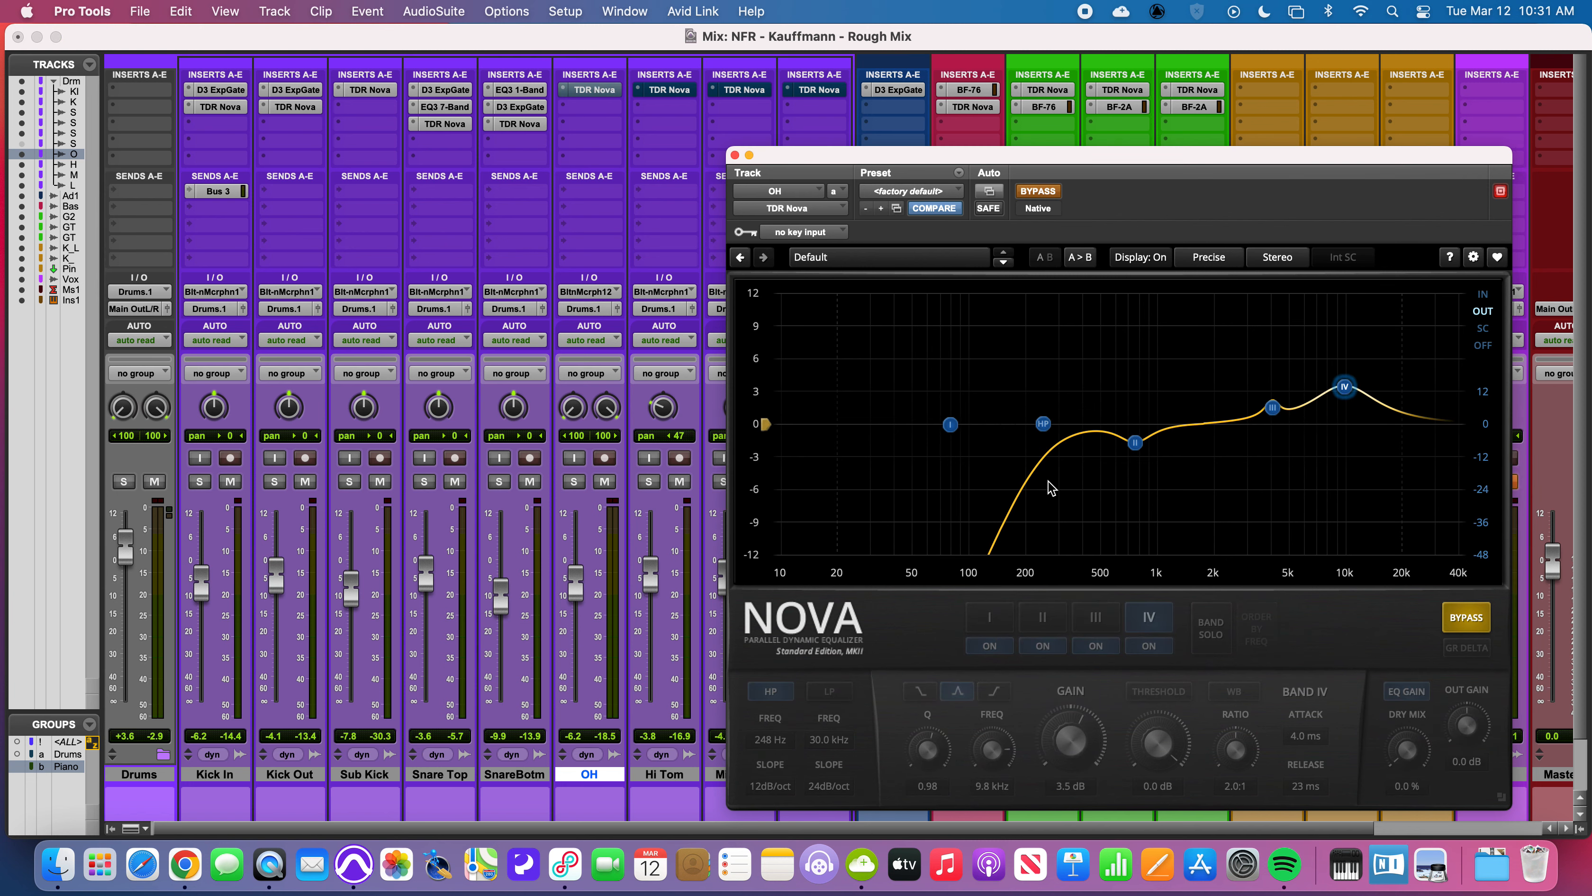
left_click(1045, 424)
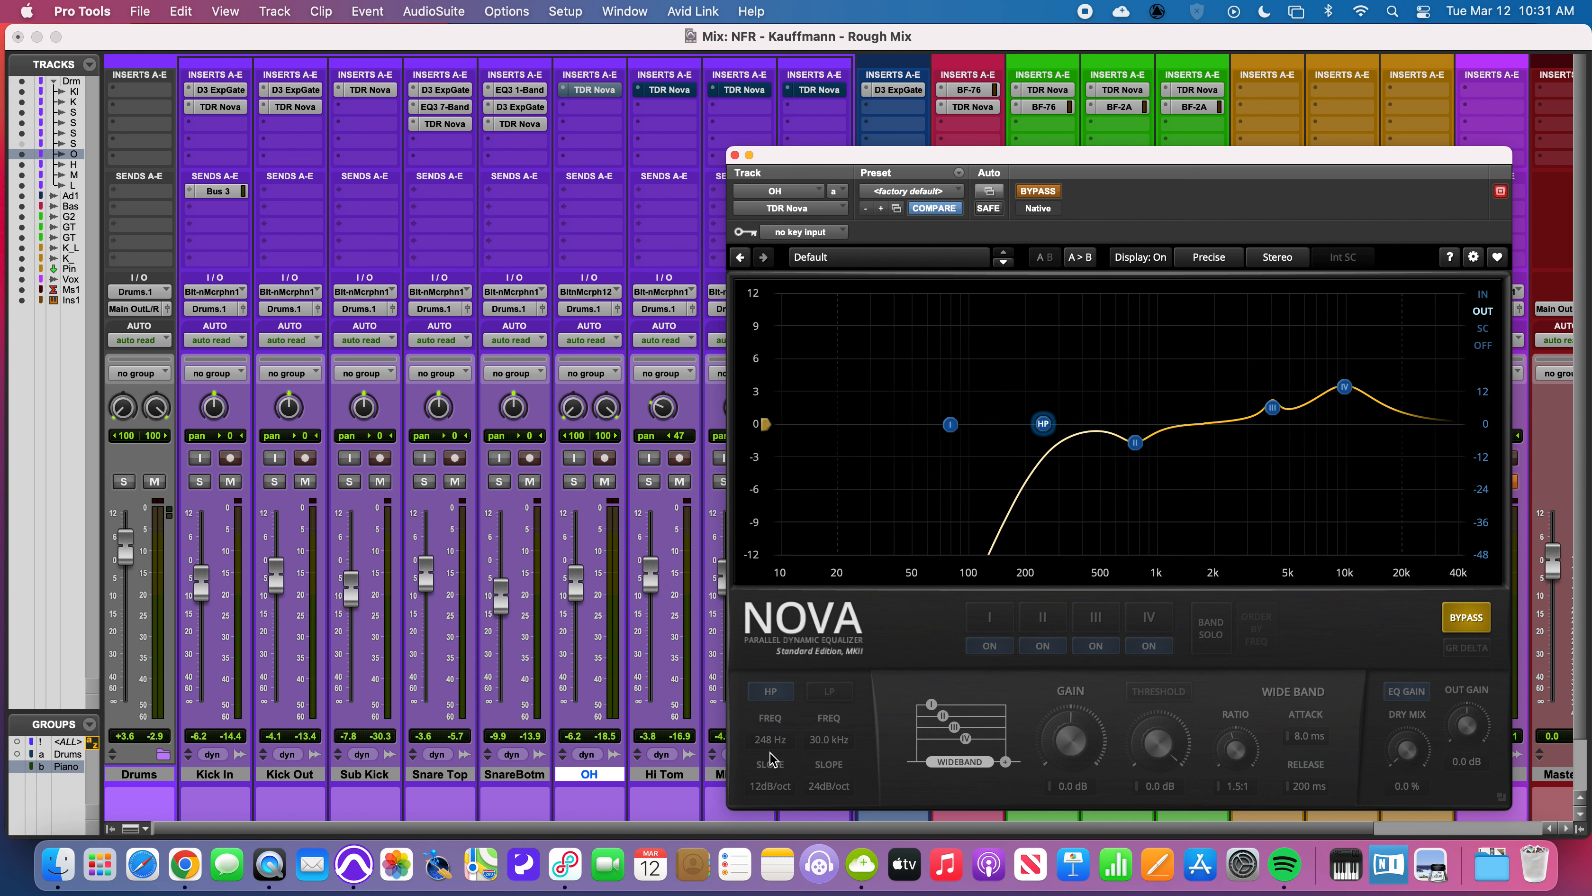
left_click(1037, 190)
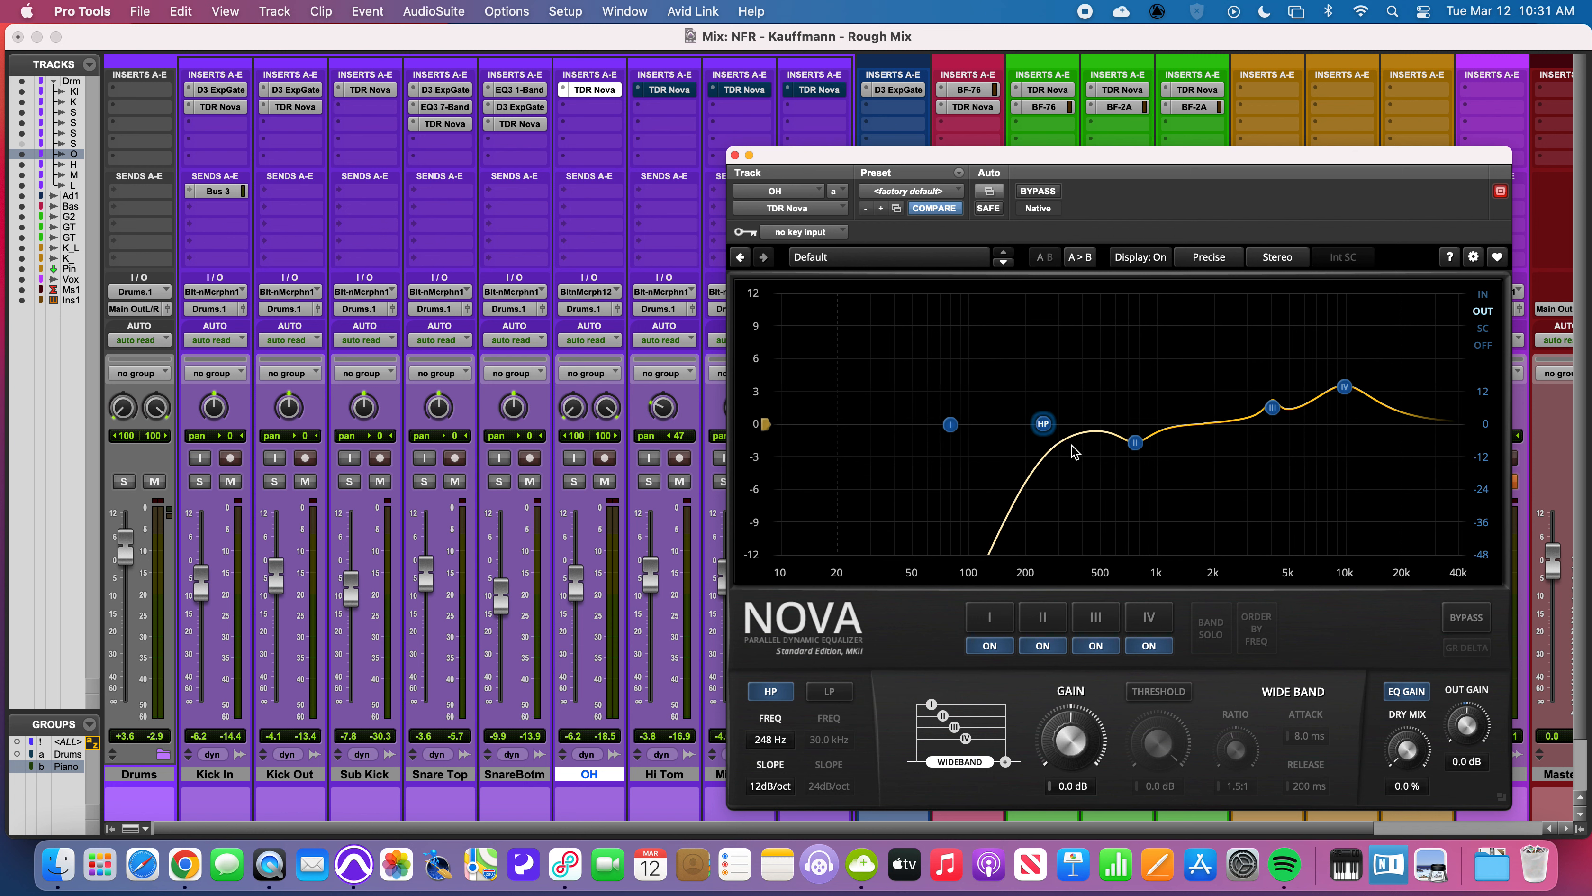
Examine bands II, III and IV of the OH track's TDR Nova.
left_click(1135, 444)
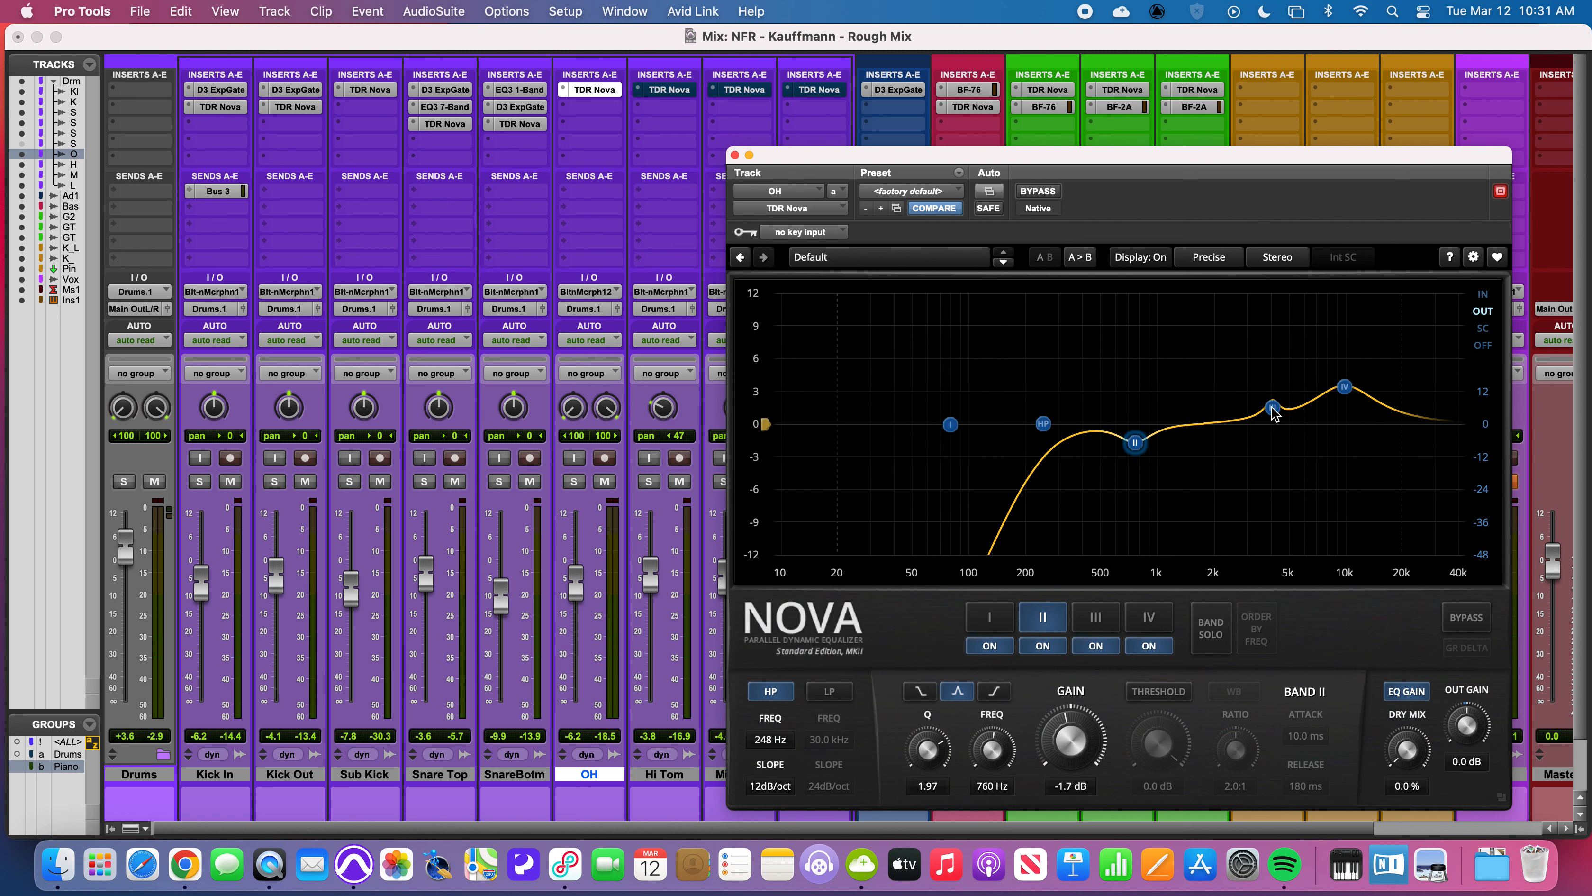
left_click(1273, 409)
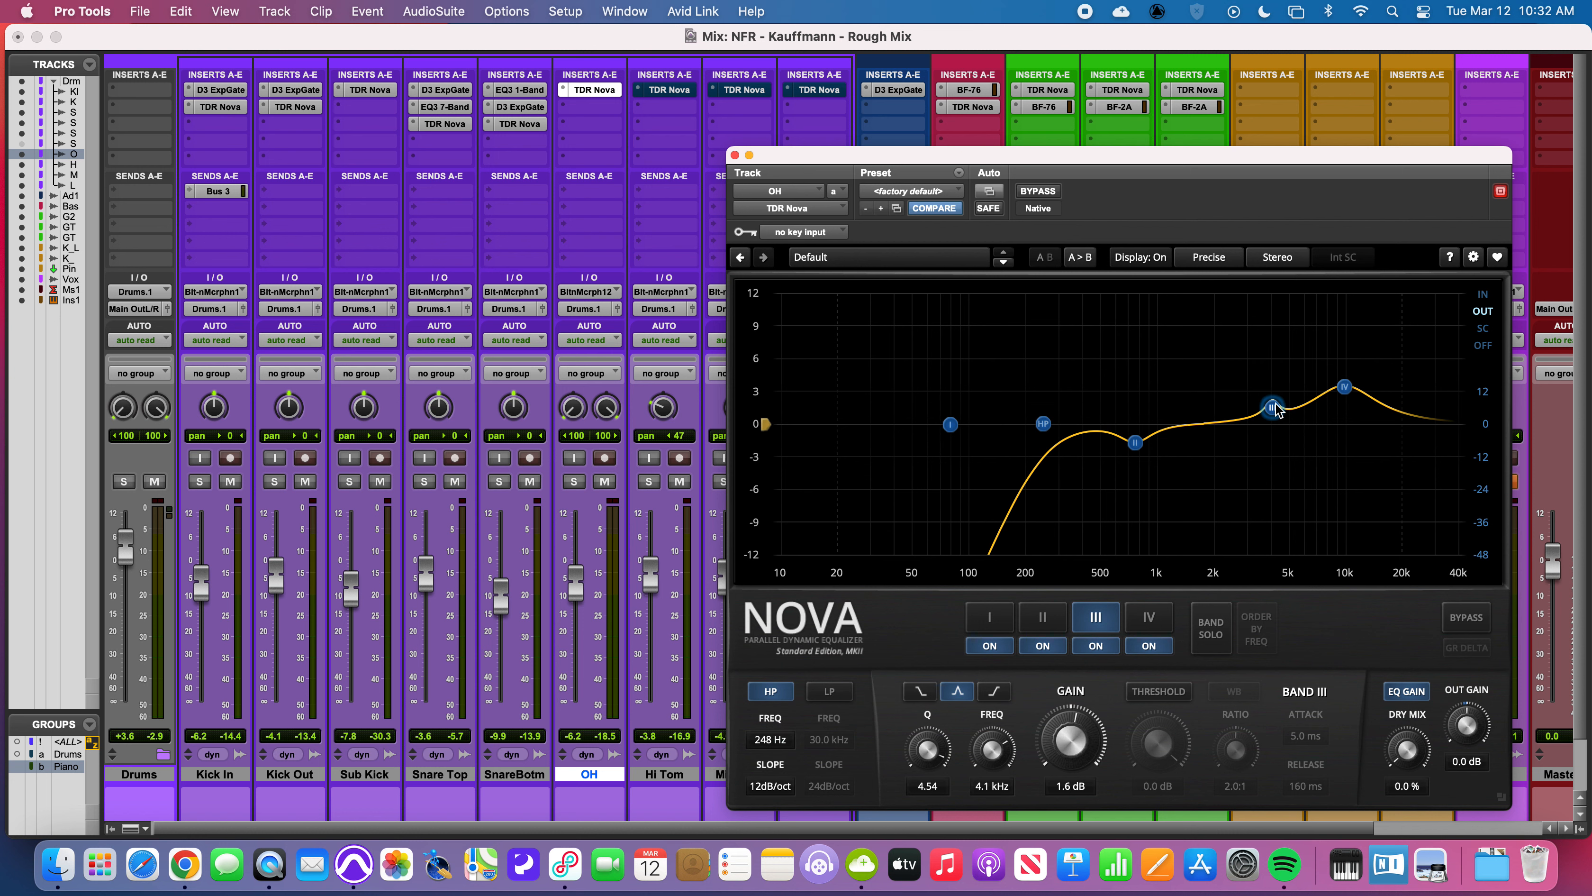
left_click(1344, 386)
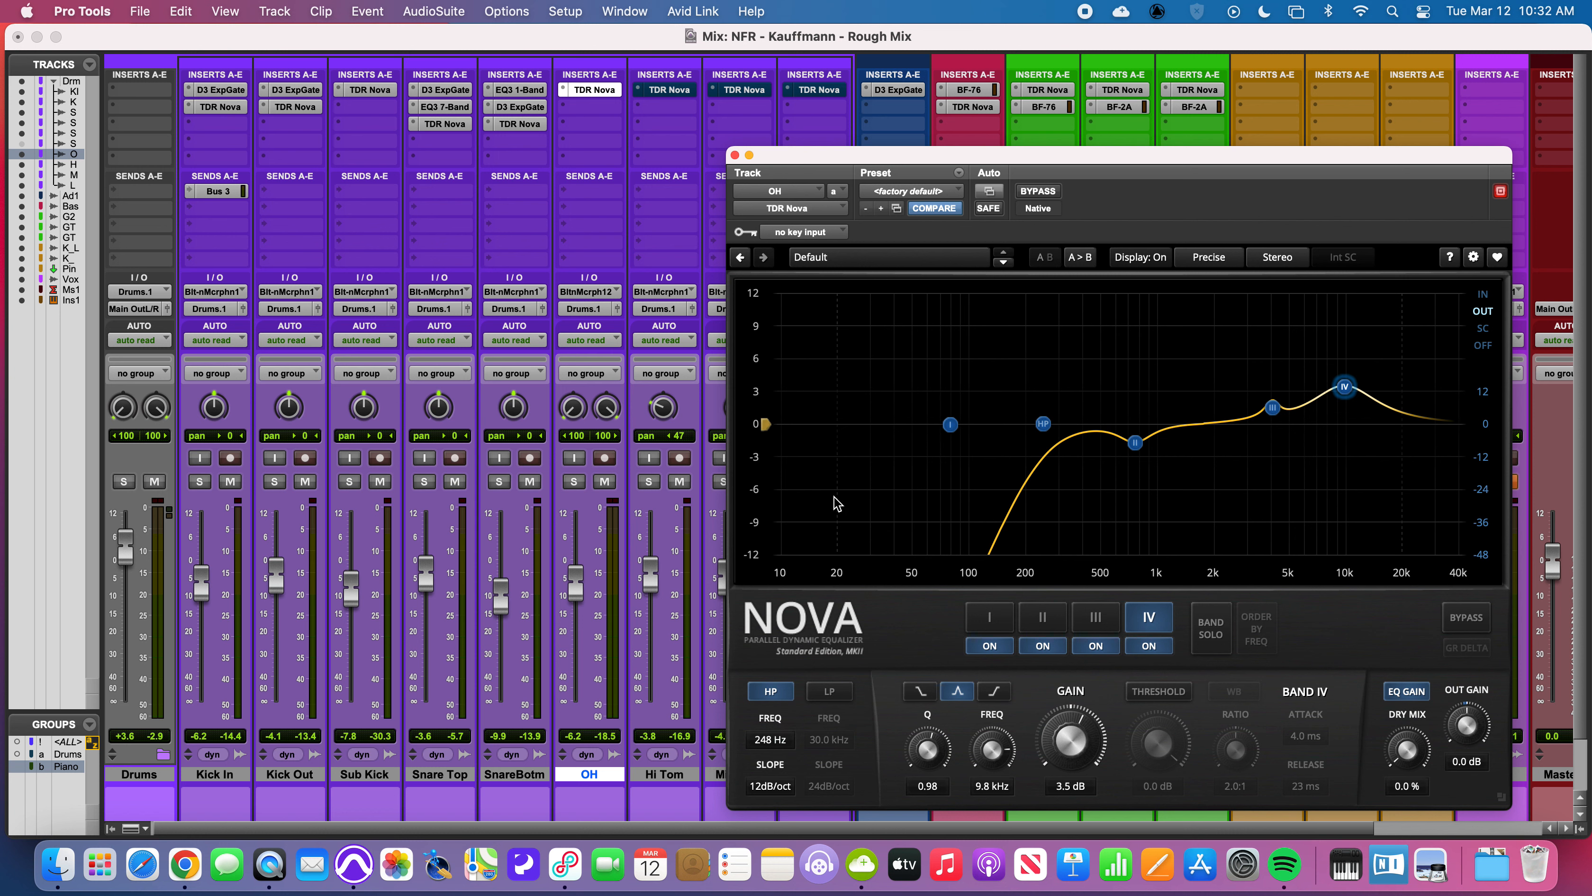
Bypass OH's TDR Nova, switch to the Edit window, and start playback on the OH track from about bar 68.
left_click(1038, 196)
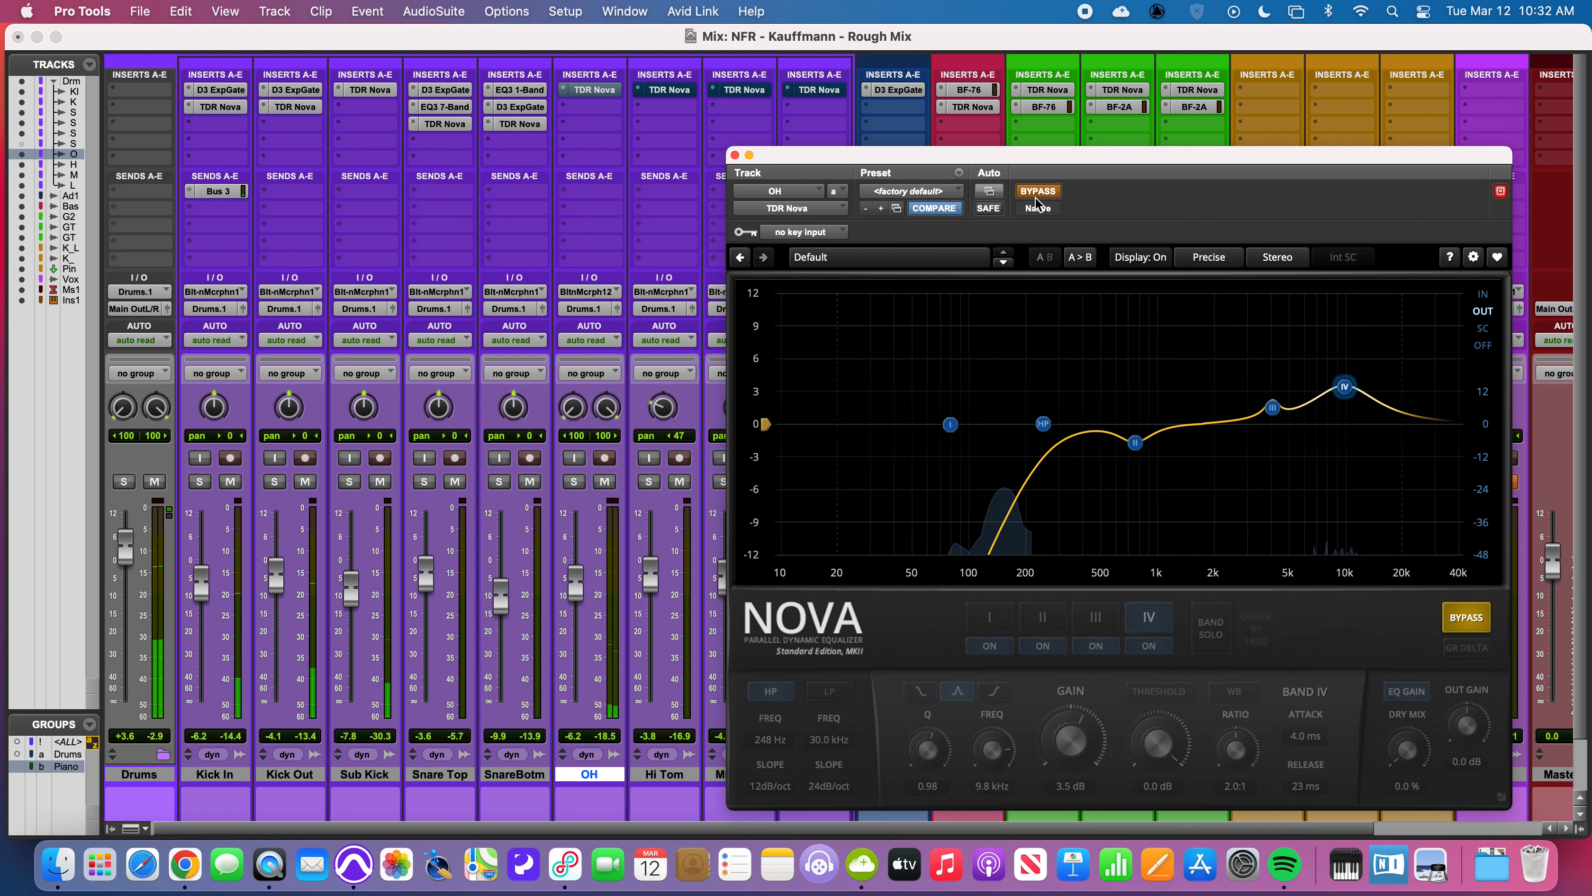
key("super+equal")
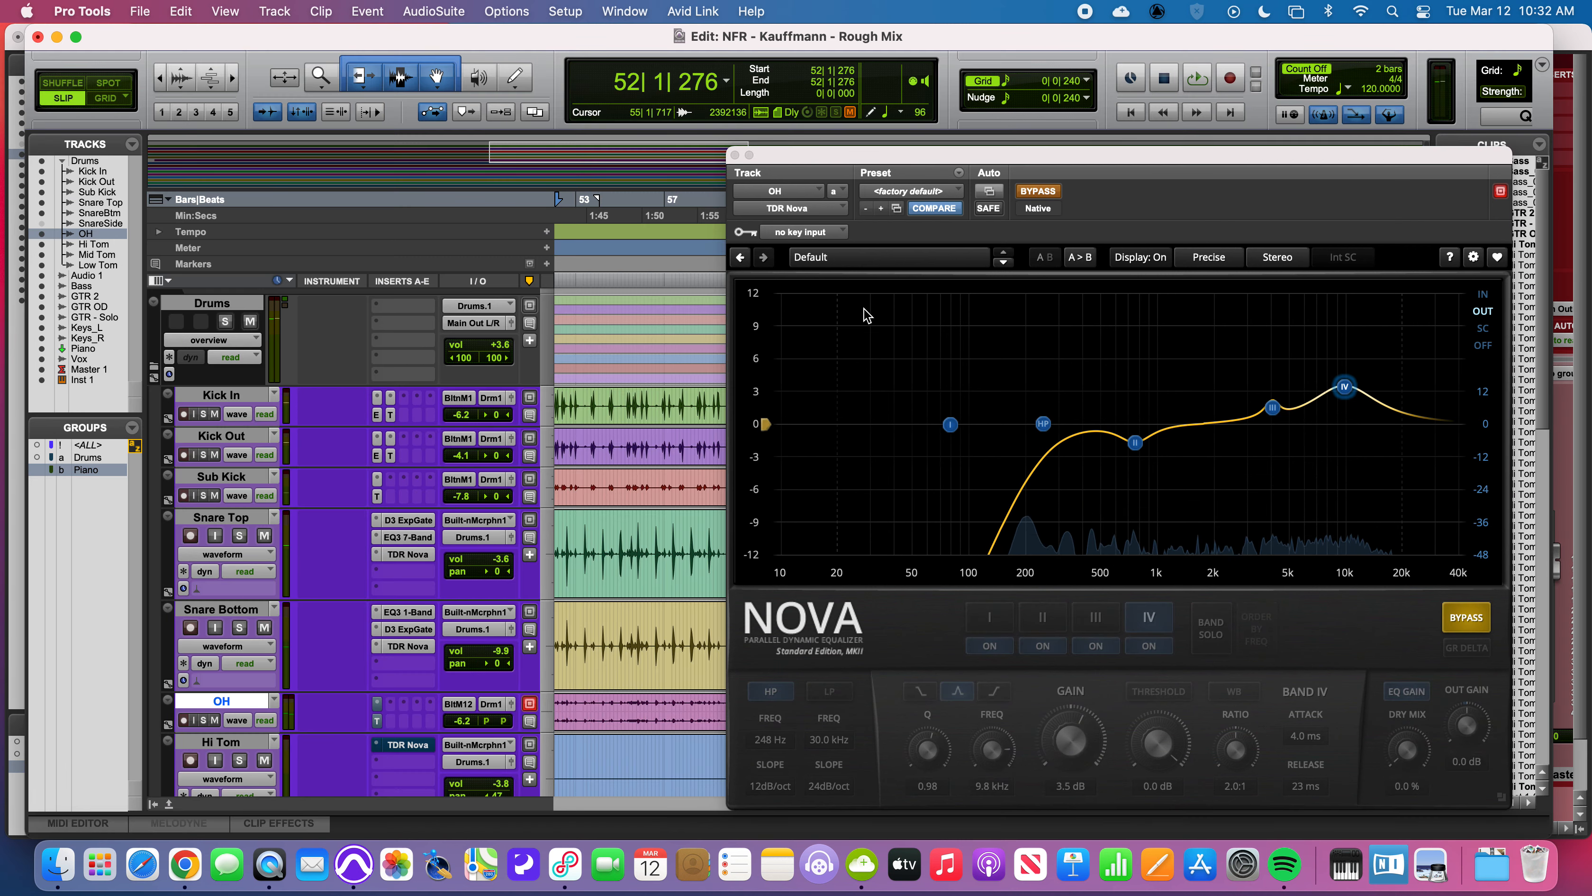
left_click_drag(785, 159, 1134, 148)
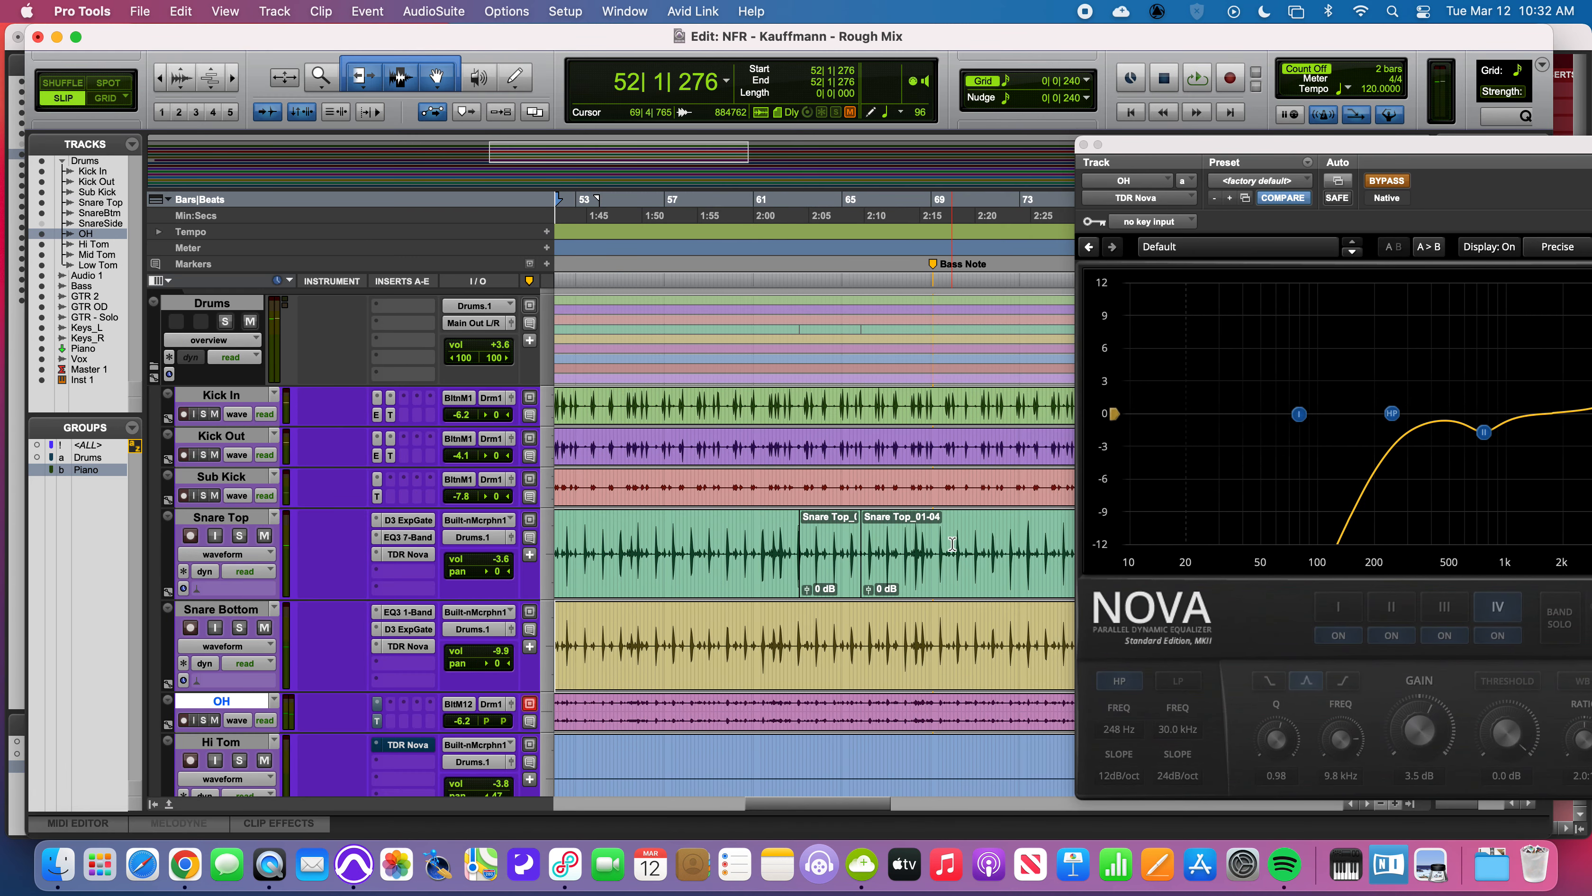
scroll(910, 549, "down", 5)
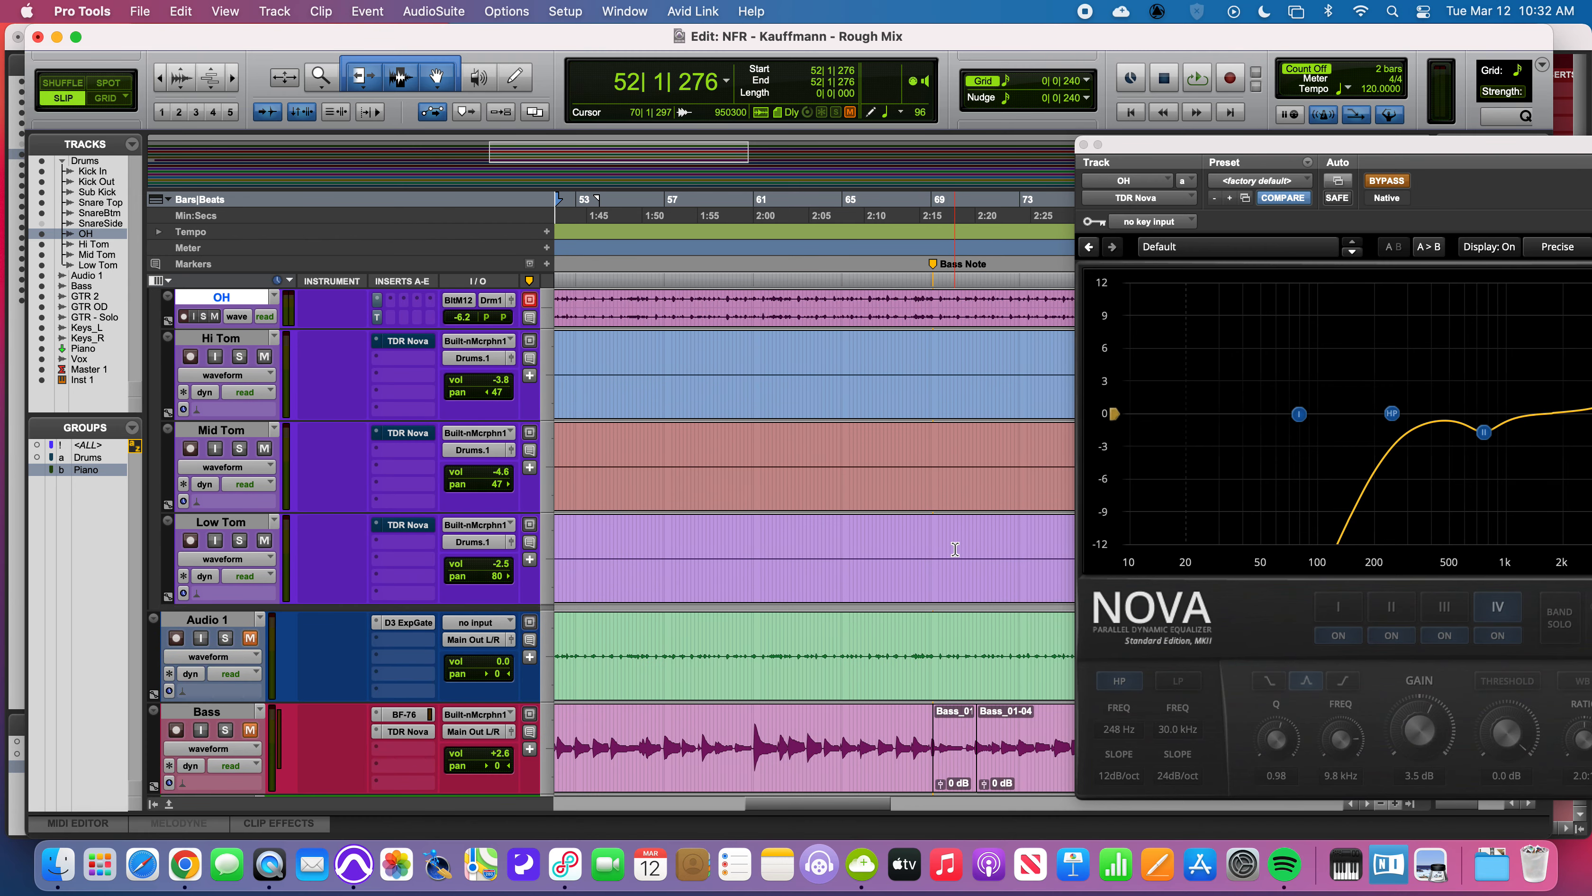
scroll(953, 550, "up", 2)
scroll(953, 551, "right", 3)
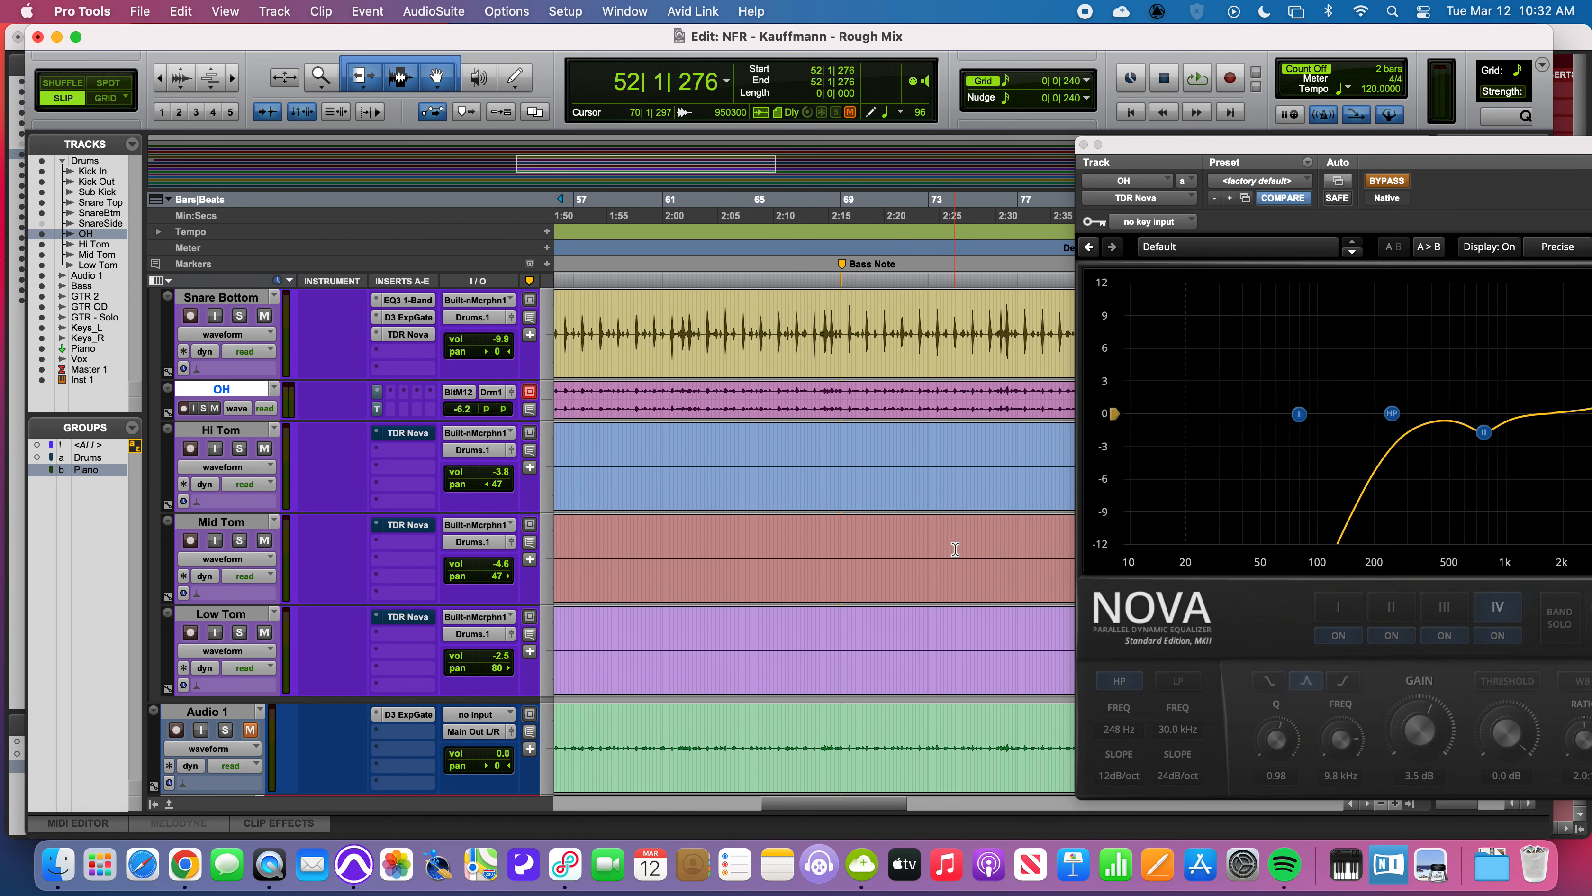
left_click(823, 392)
key("space")
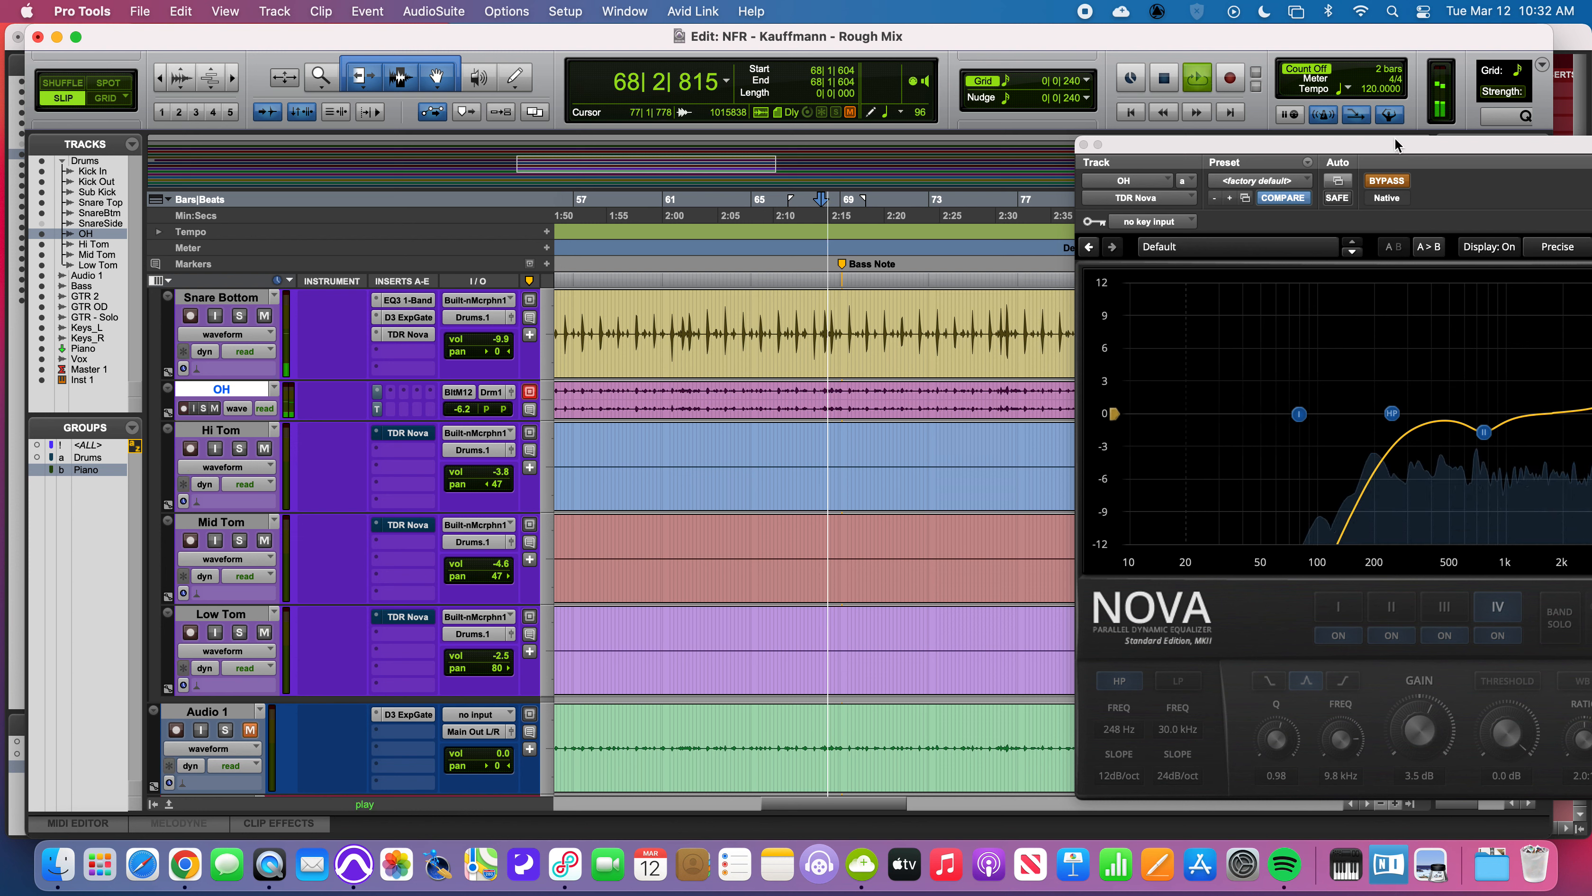
Toggle the bypass on OH's TDR Nova during playback to compare the overheads within the mix, leaving the EQ active.
left_click(1386, 180)
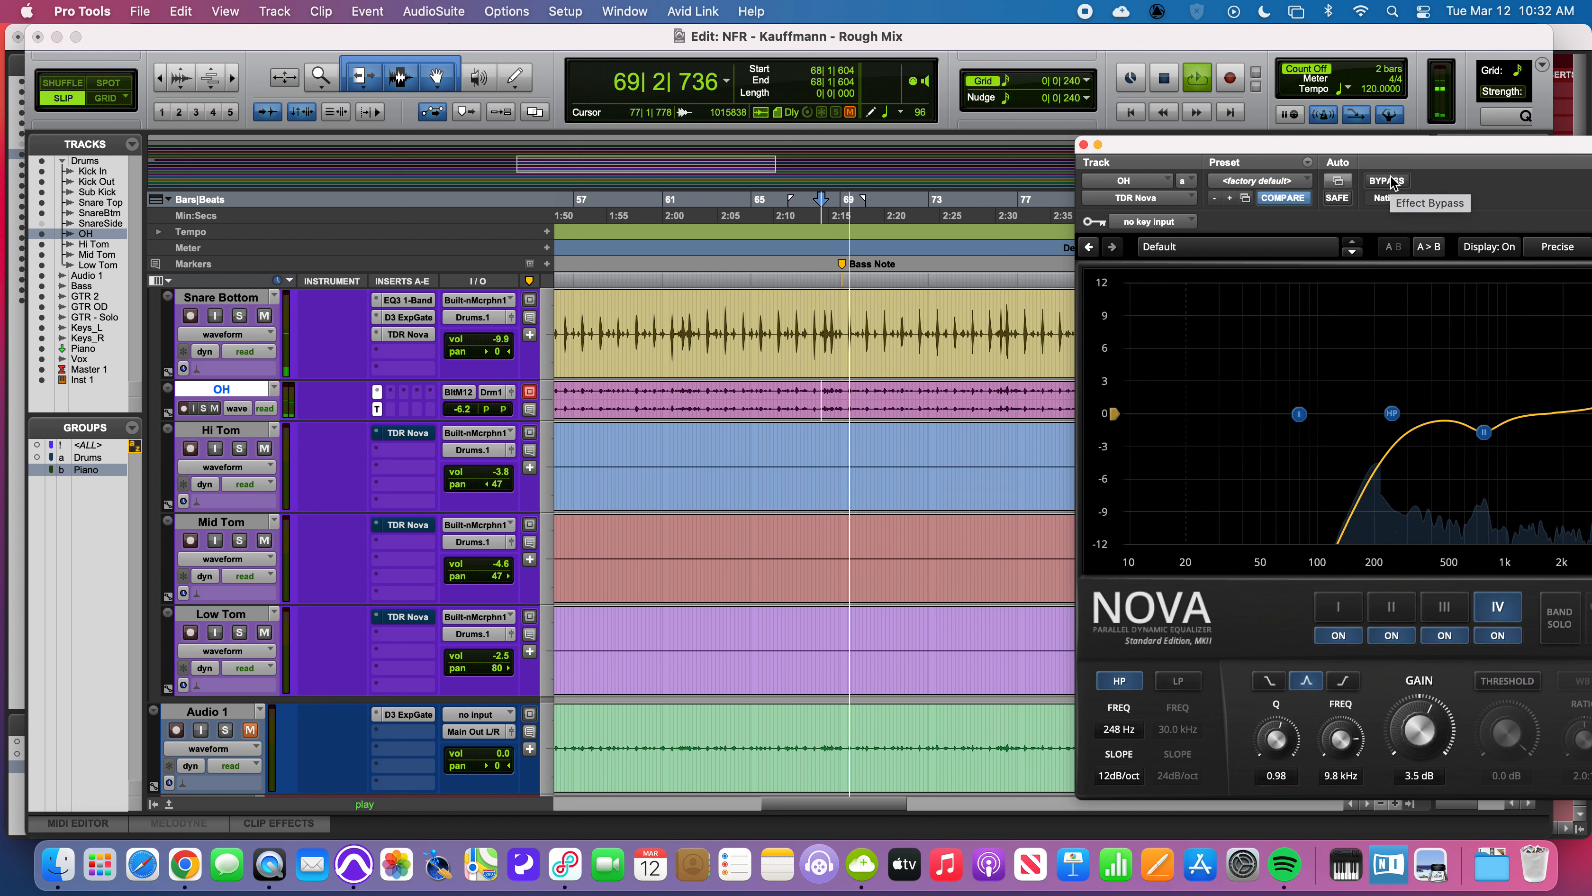
left_click(1388, 181)
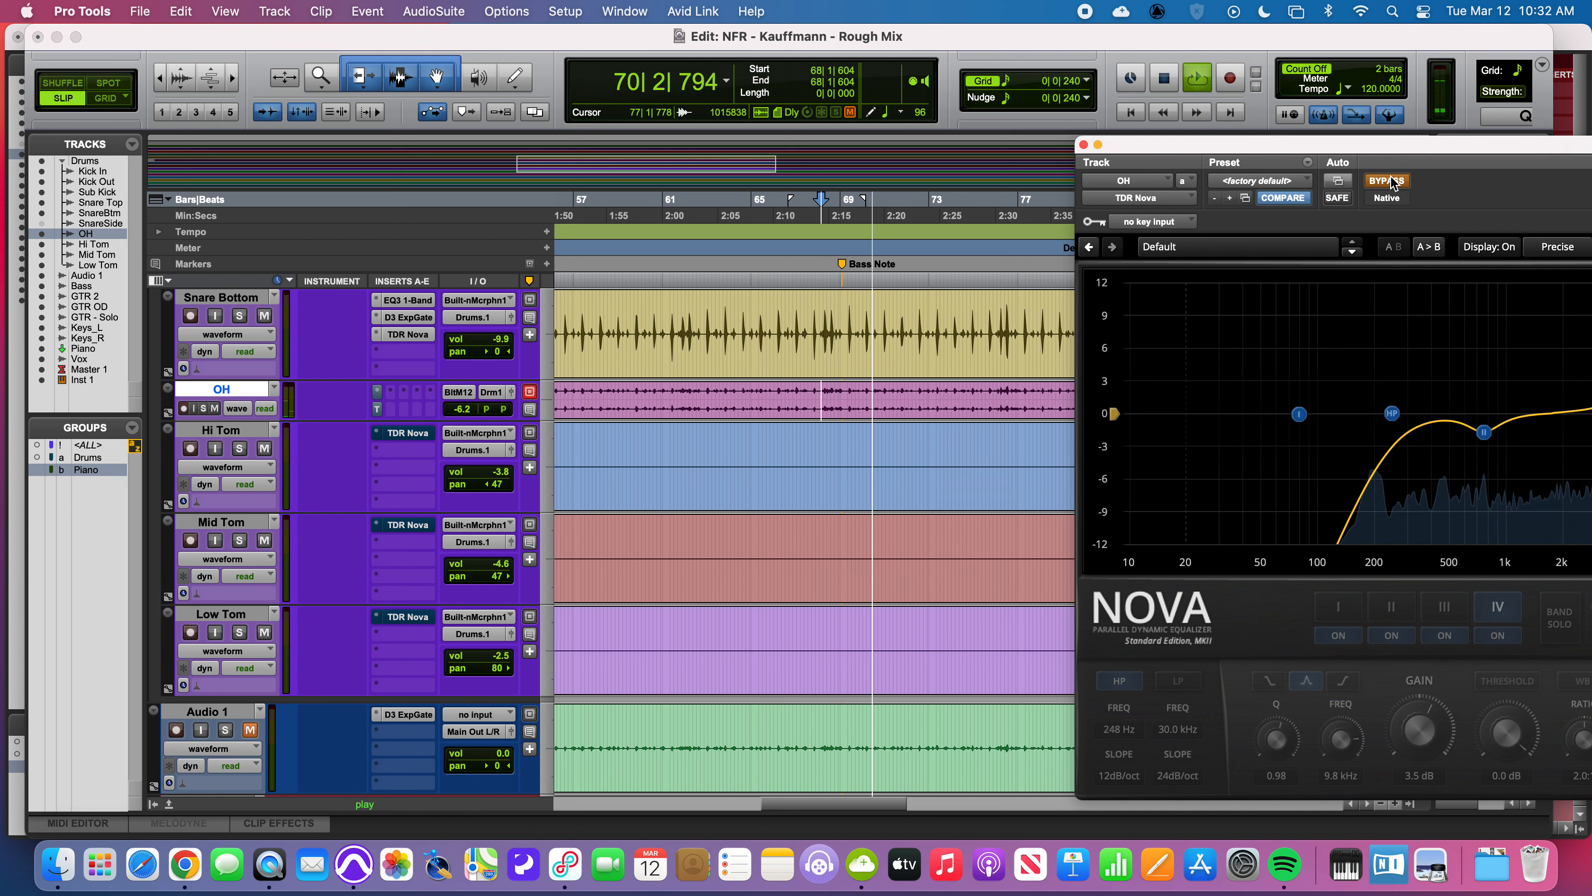
left_click(1388, 181)
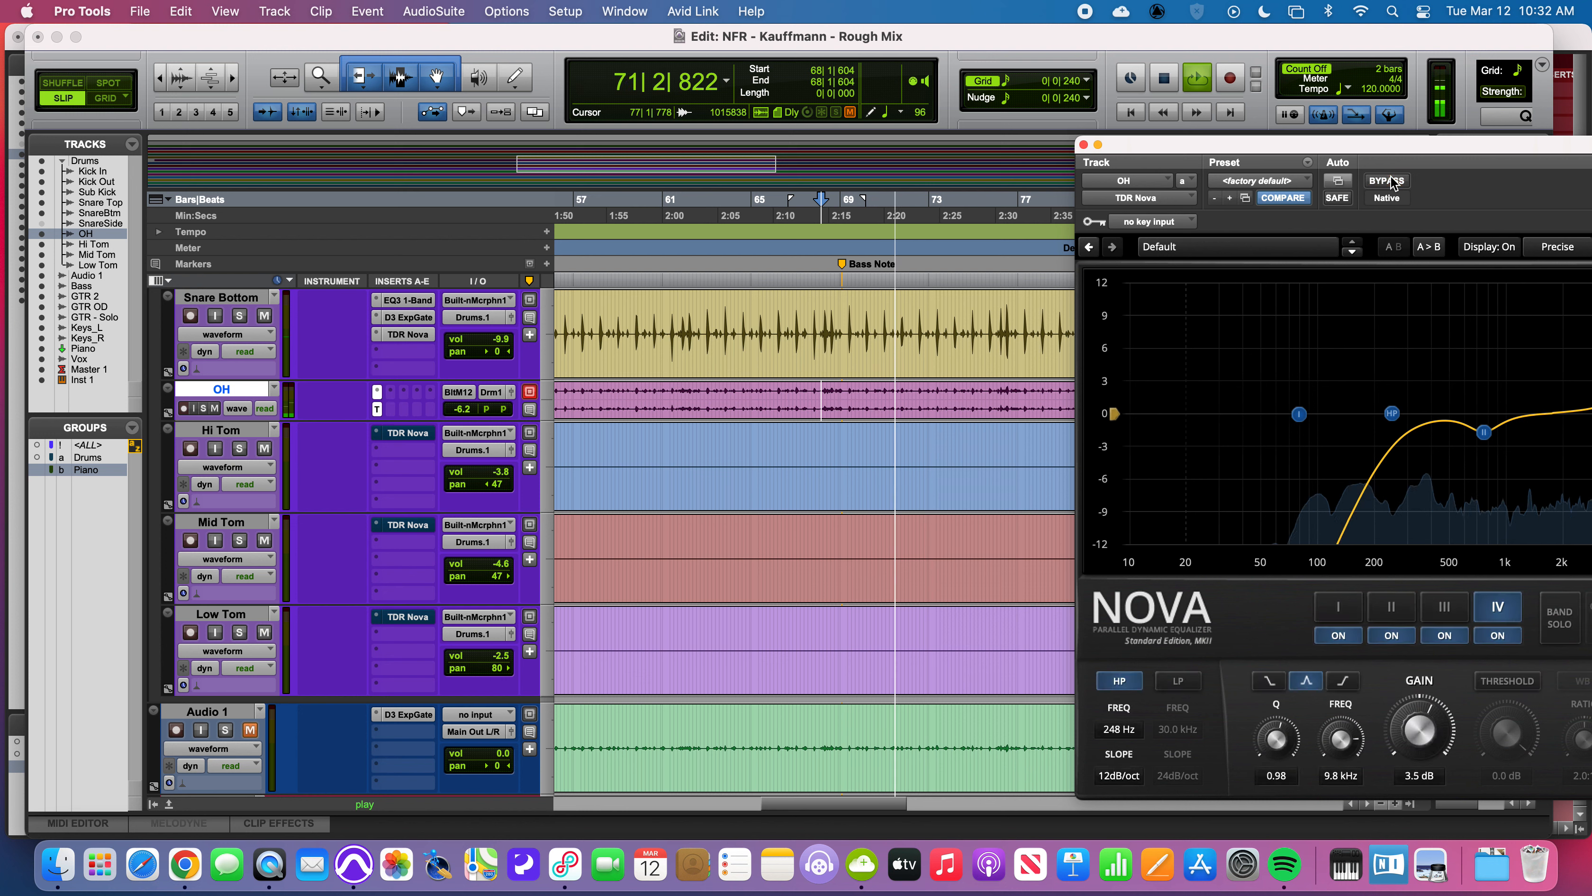
Solo the OH track, compare it with TDR Nova bypassed and active, and stop playback.
left_click(203, 408)
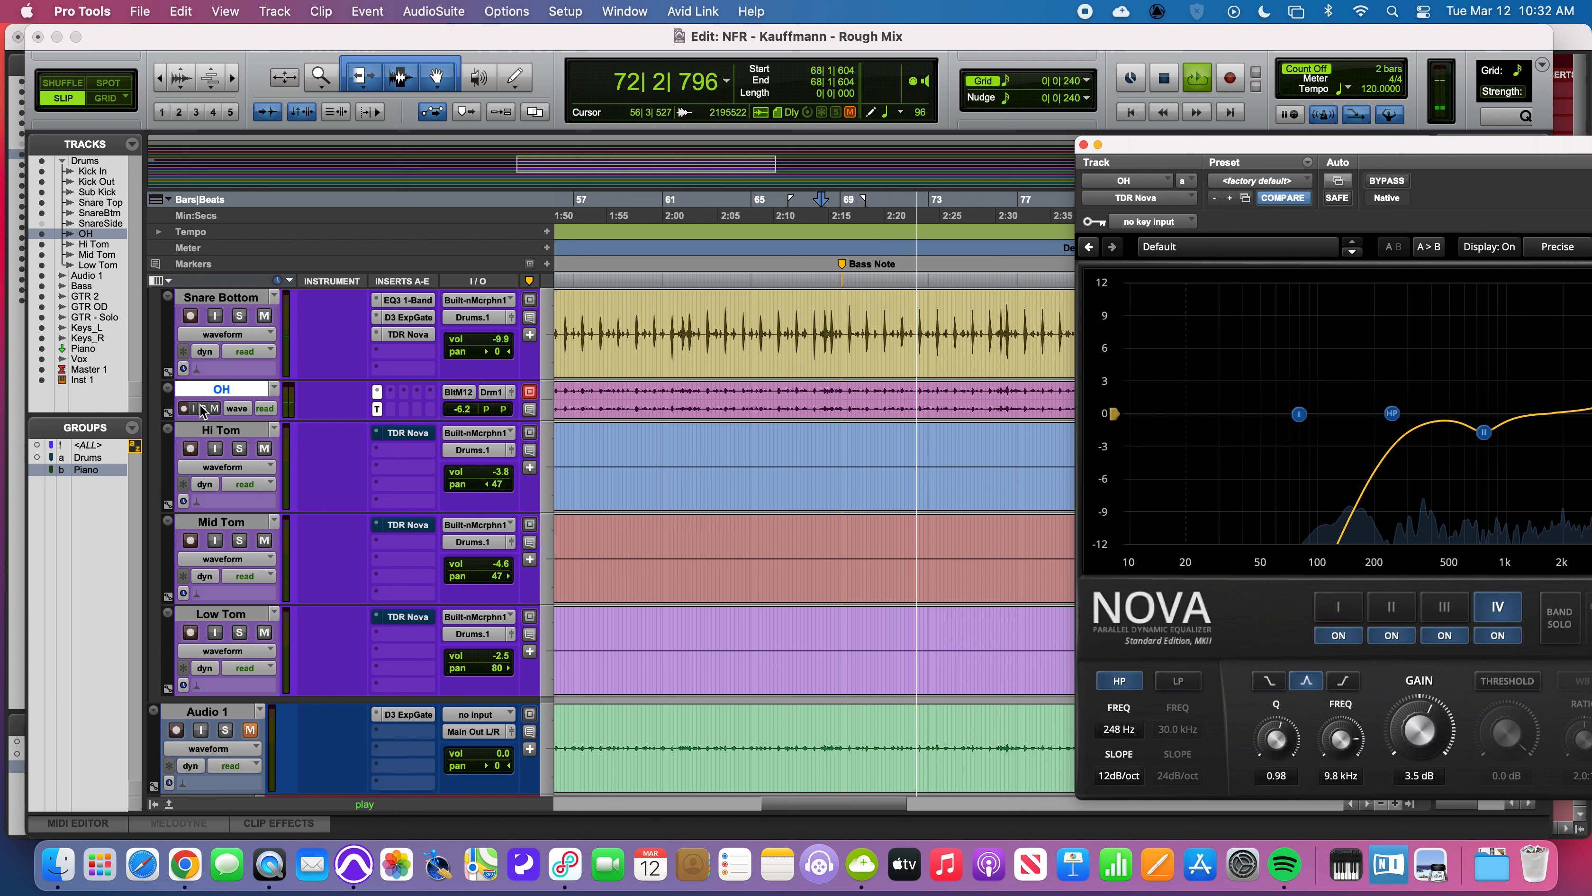
left_click(1388, 181)
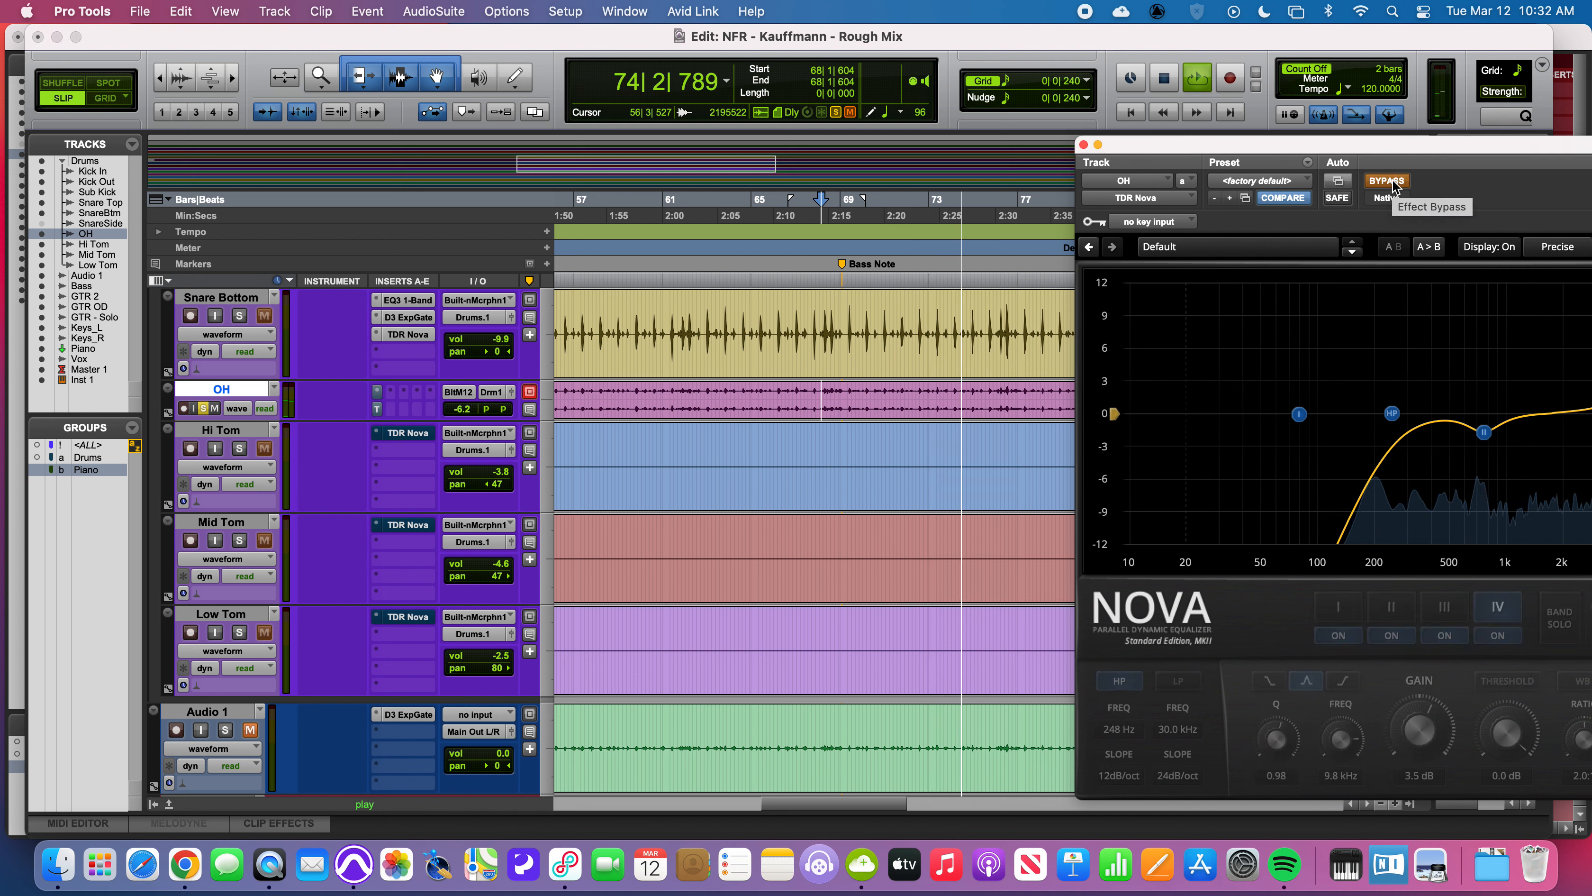
left_click(1388, 180)
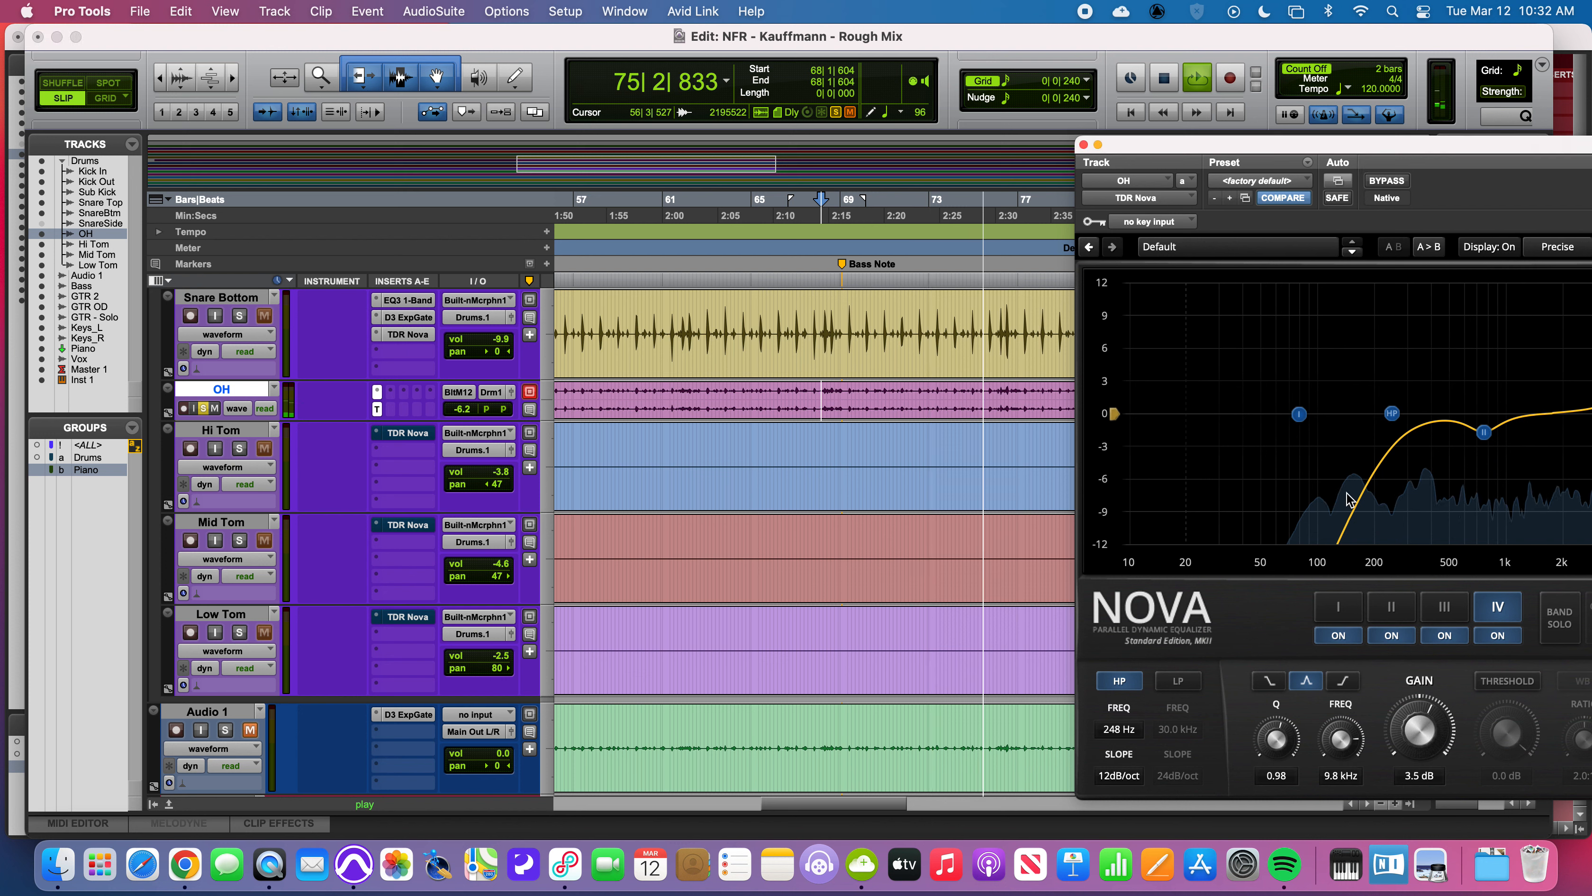
key("space")
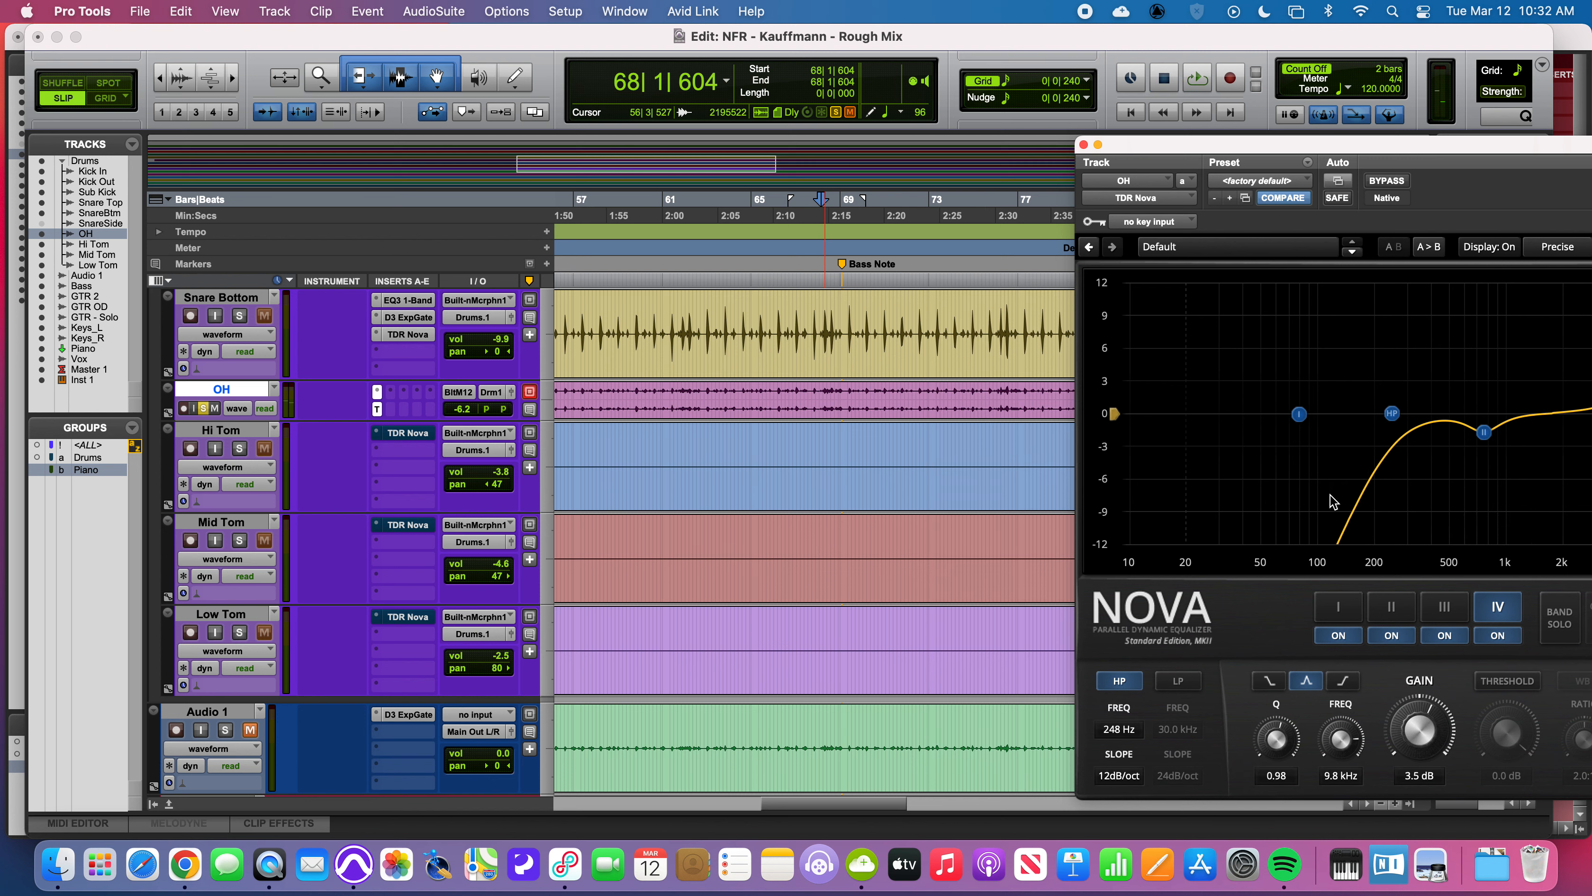
left_click(932, 43)
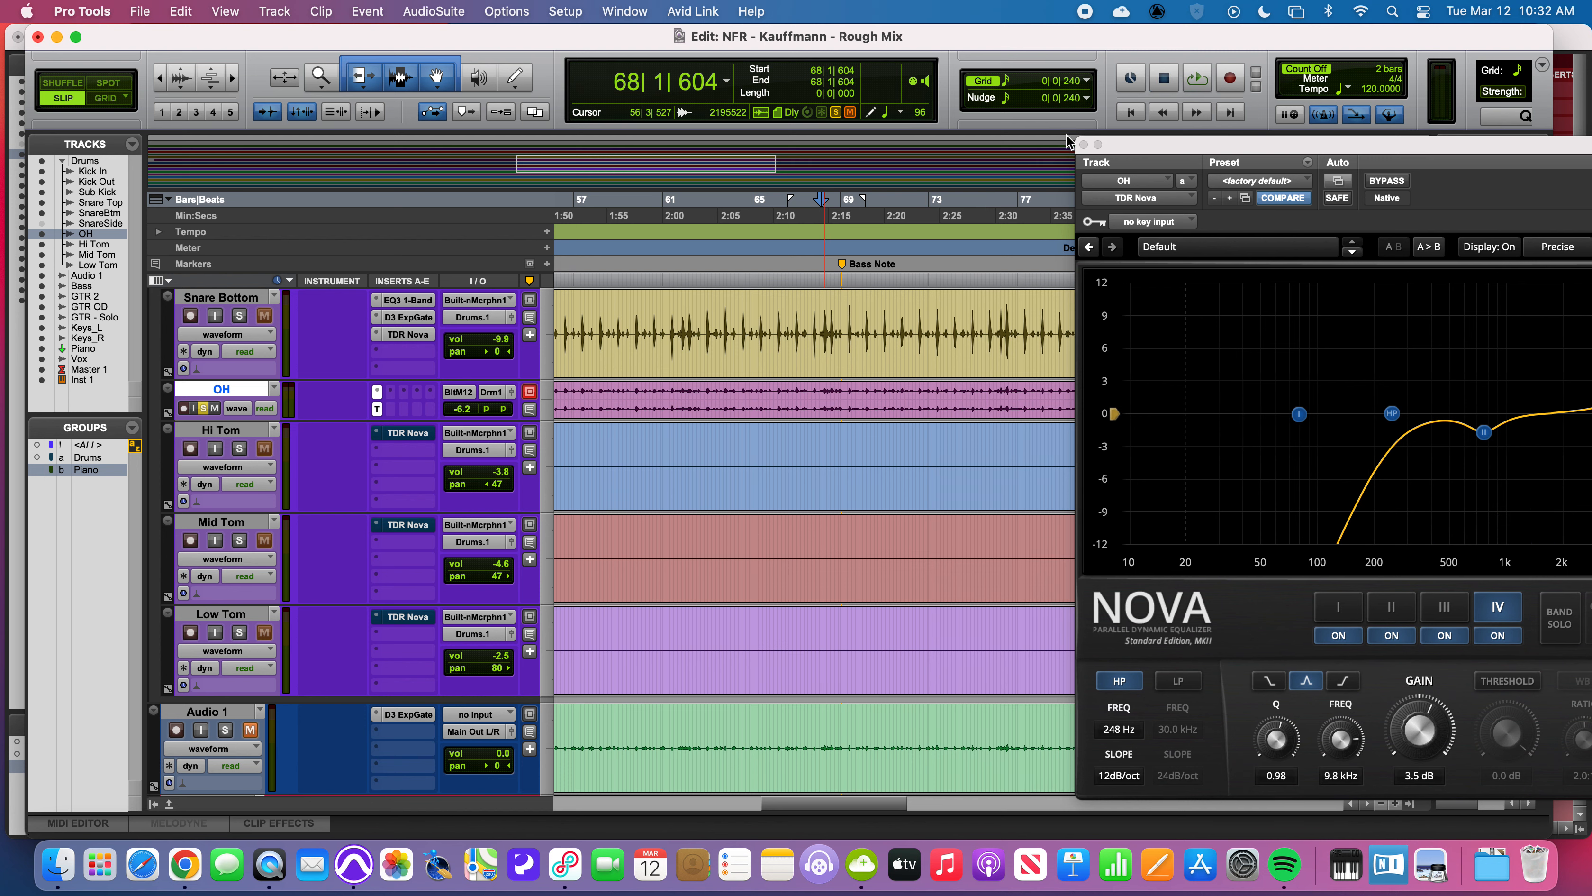
Close OH's TDR Nova, return to the Mix window, and unsolo the OH track.
left_click(1083, 145)
key("super+equal")
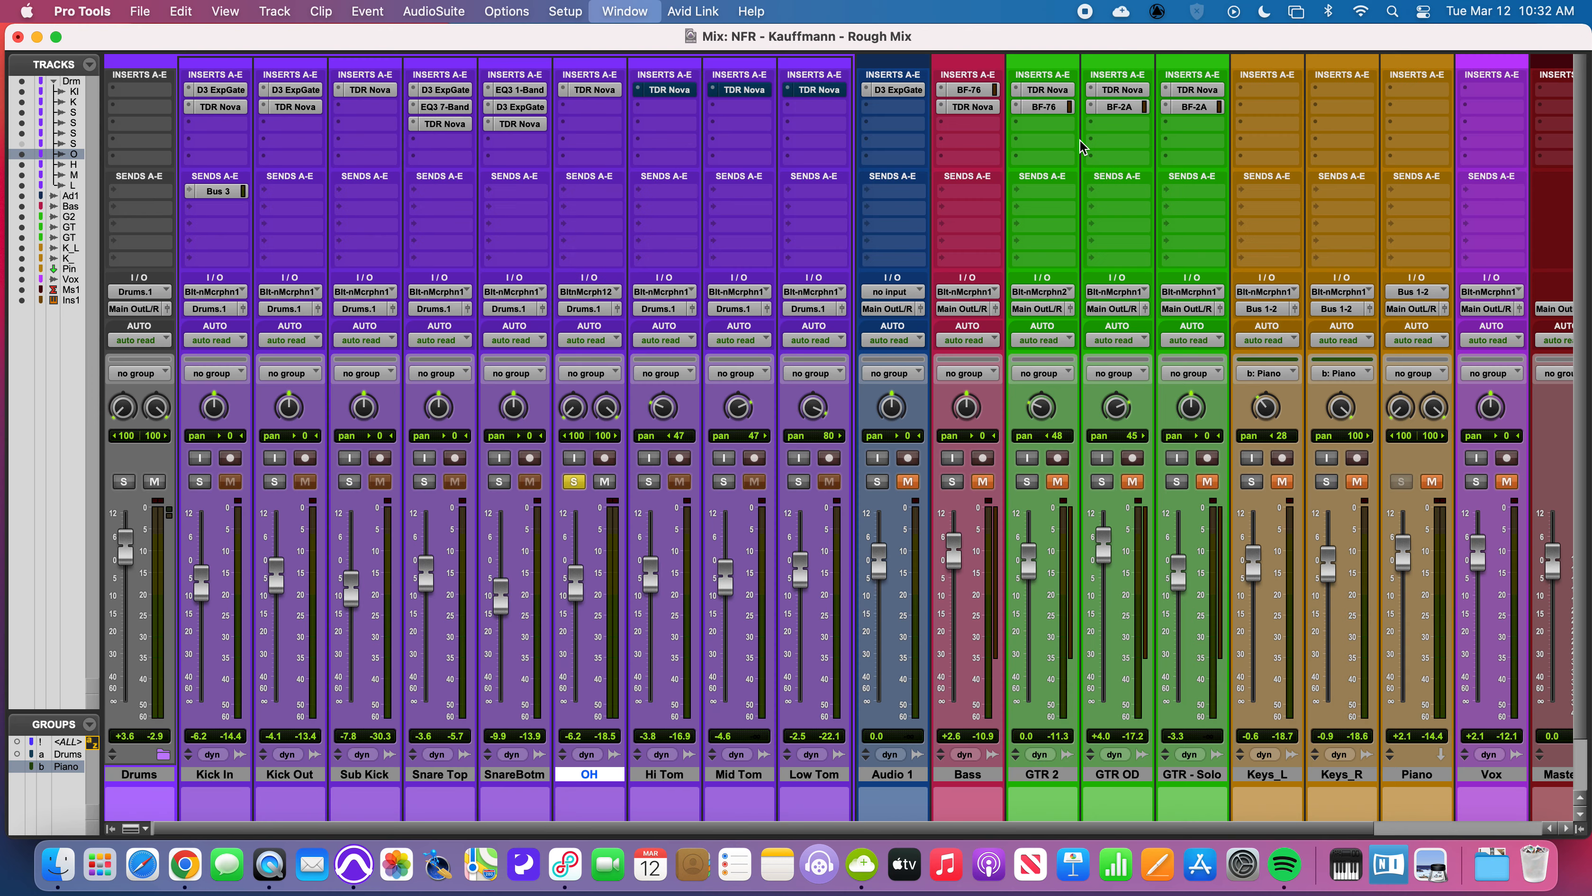
left_click(574, 482)
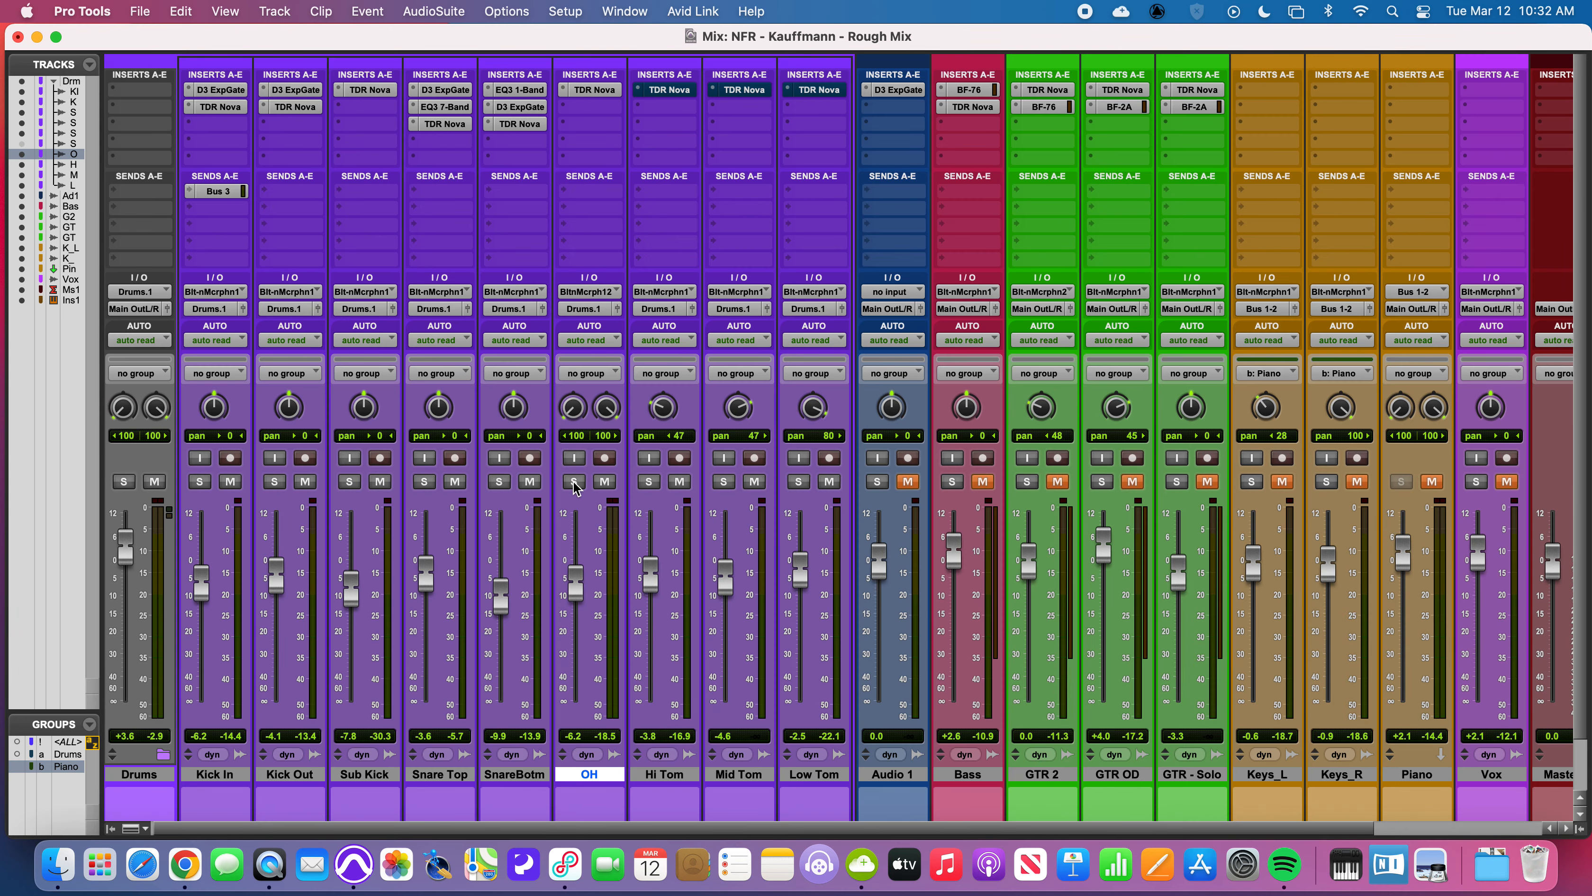
Open Hi Tom's TDR Nova, take it out of bypass, and examine bands II and IV.
left_click(676, 91)
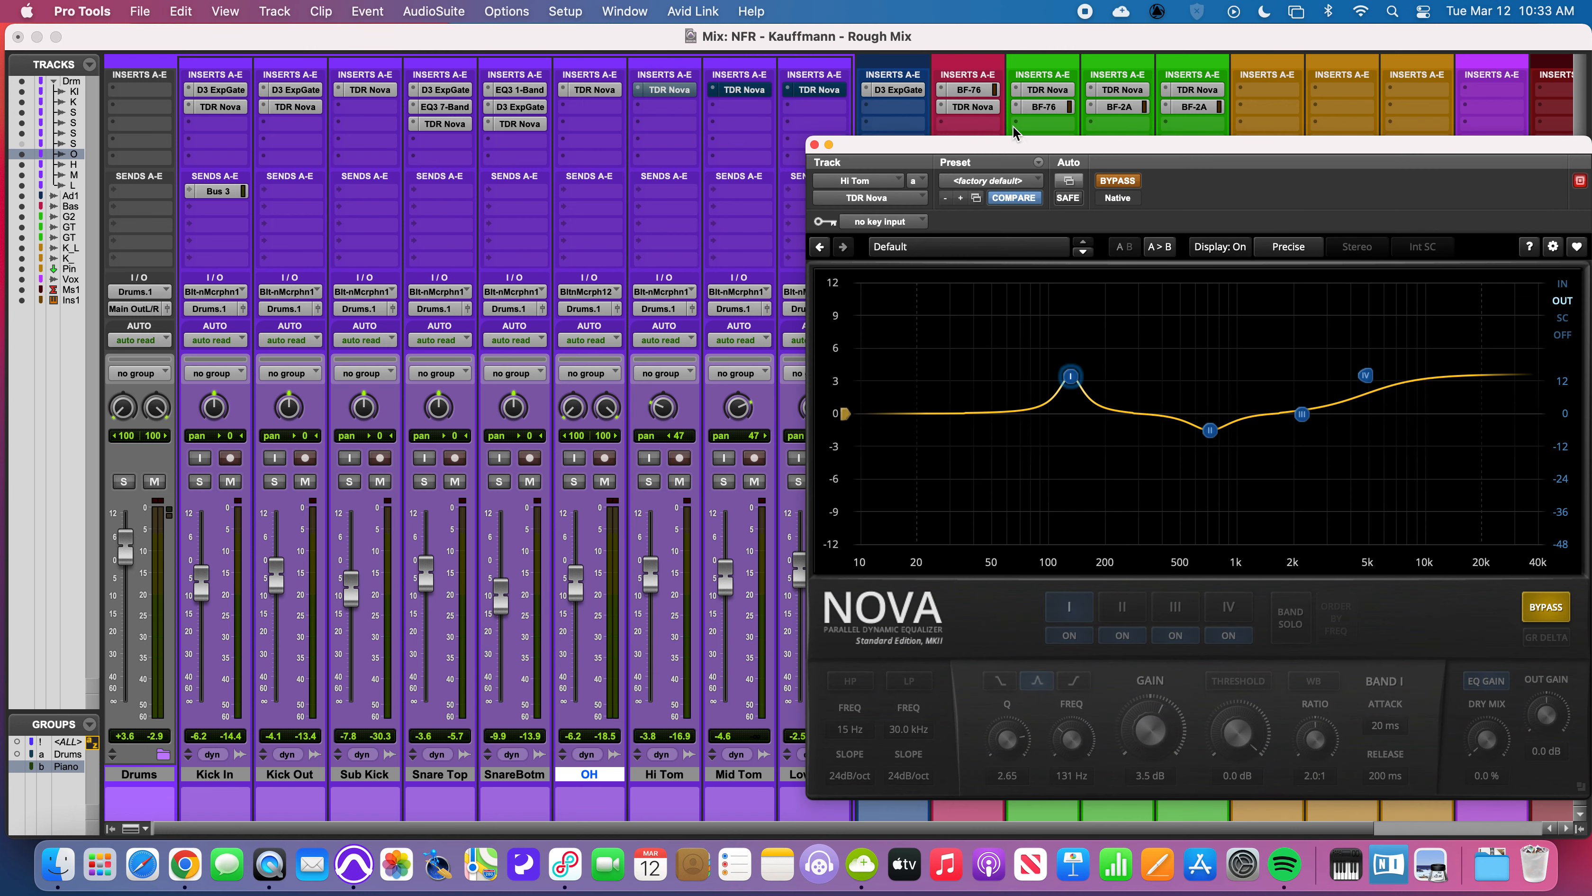
left_click(1118, 182)
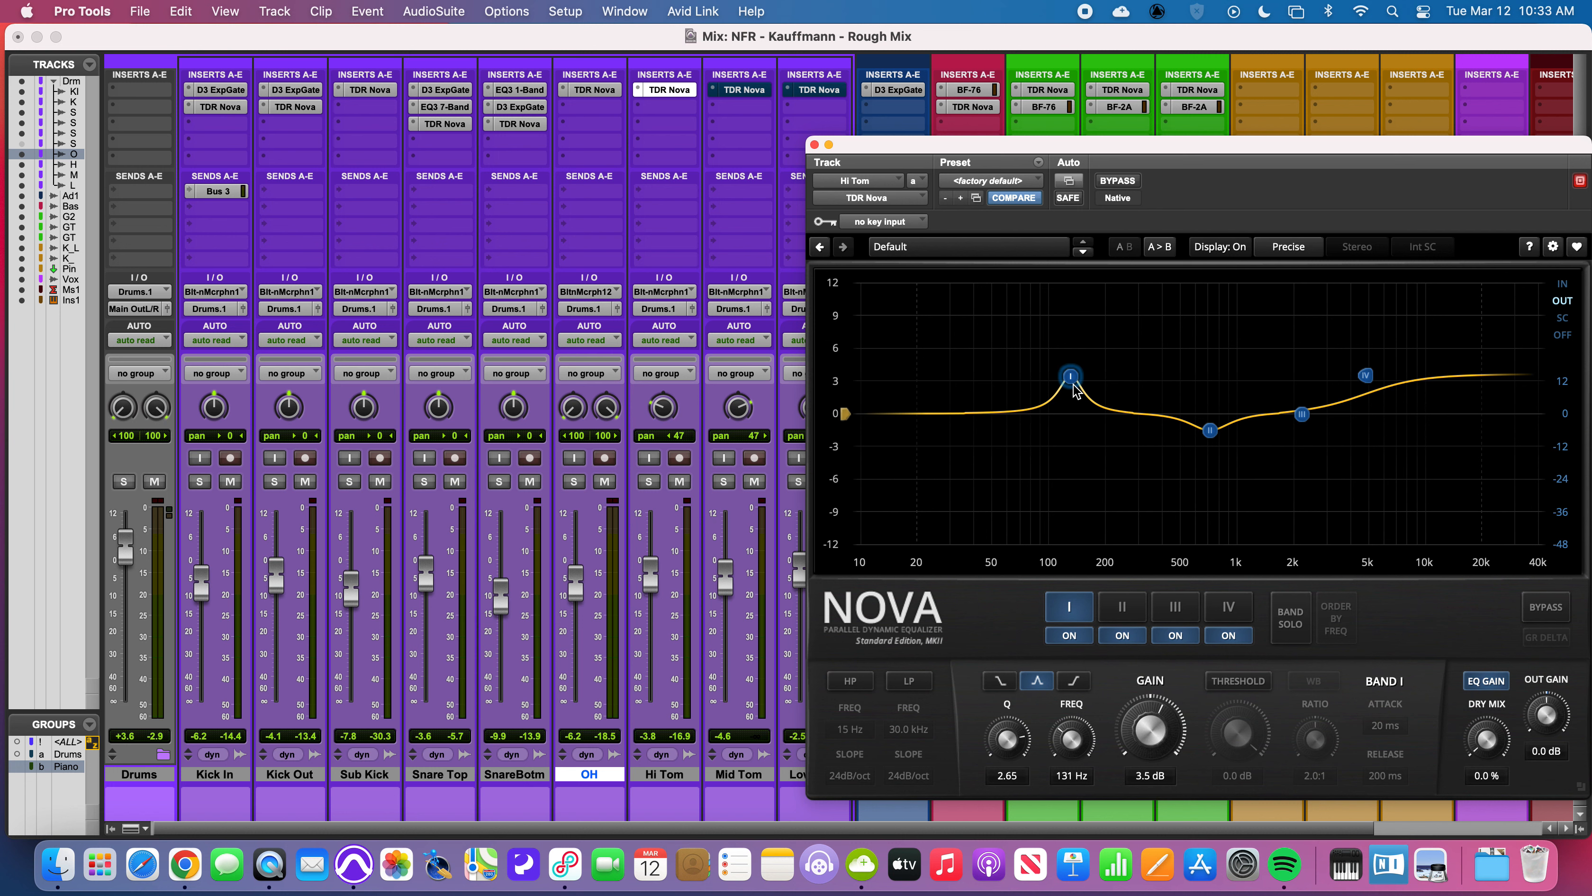
left_click(1211, 431)
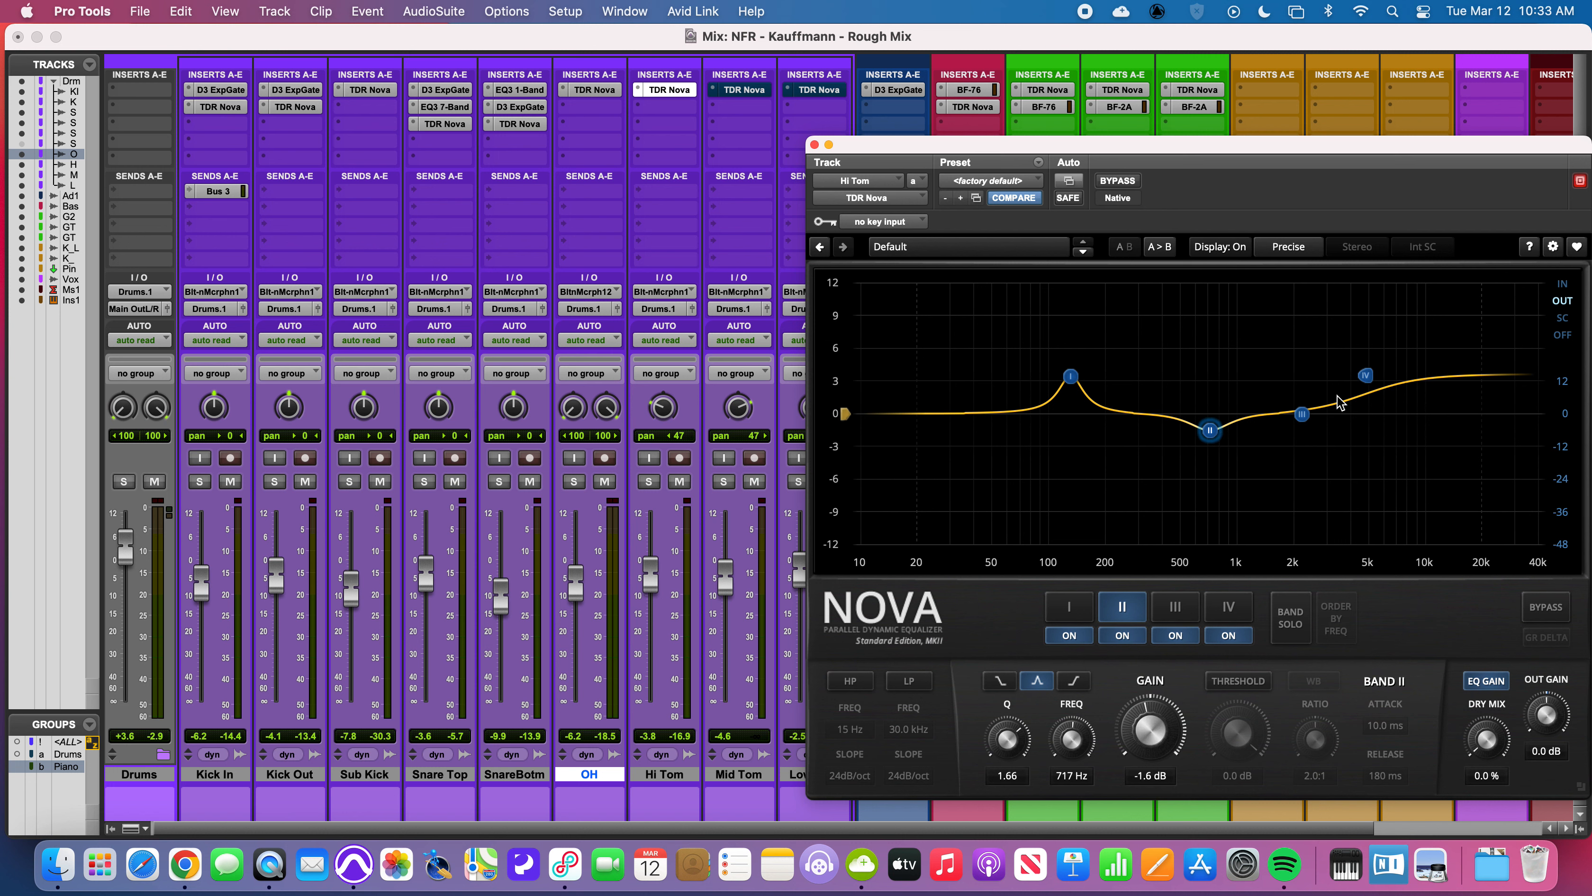
left_click(1368, 376)
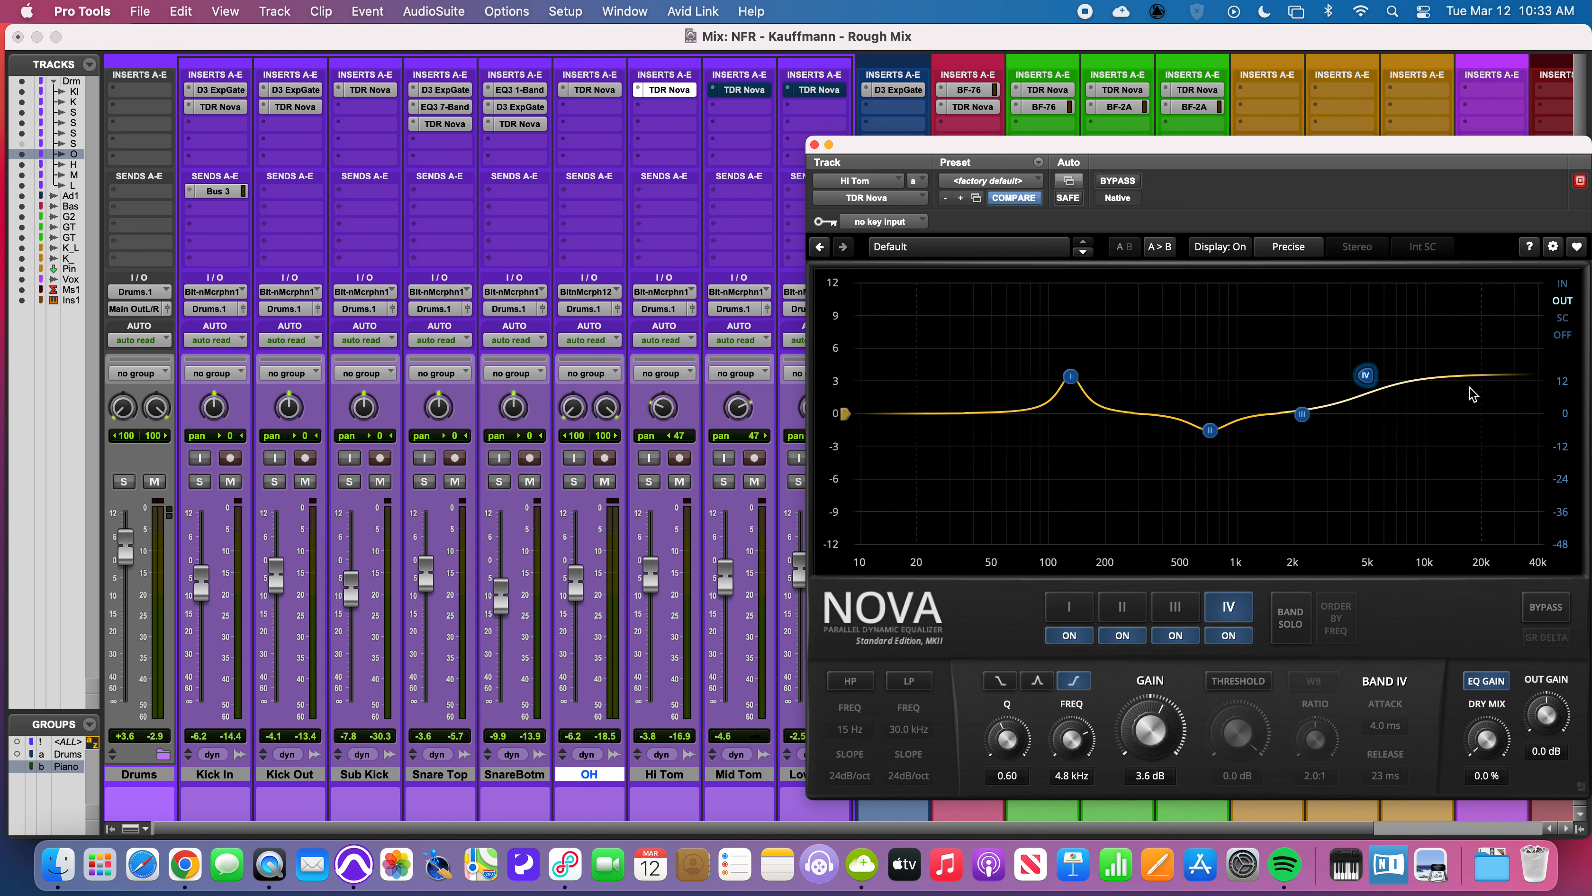
Take Mid Tom's TDR Nova out of bypass and compare its band II cut with the one on Hi Tom.
left_click(744, 92)
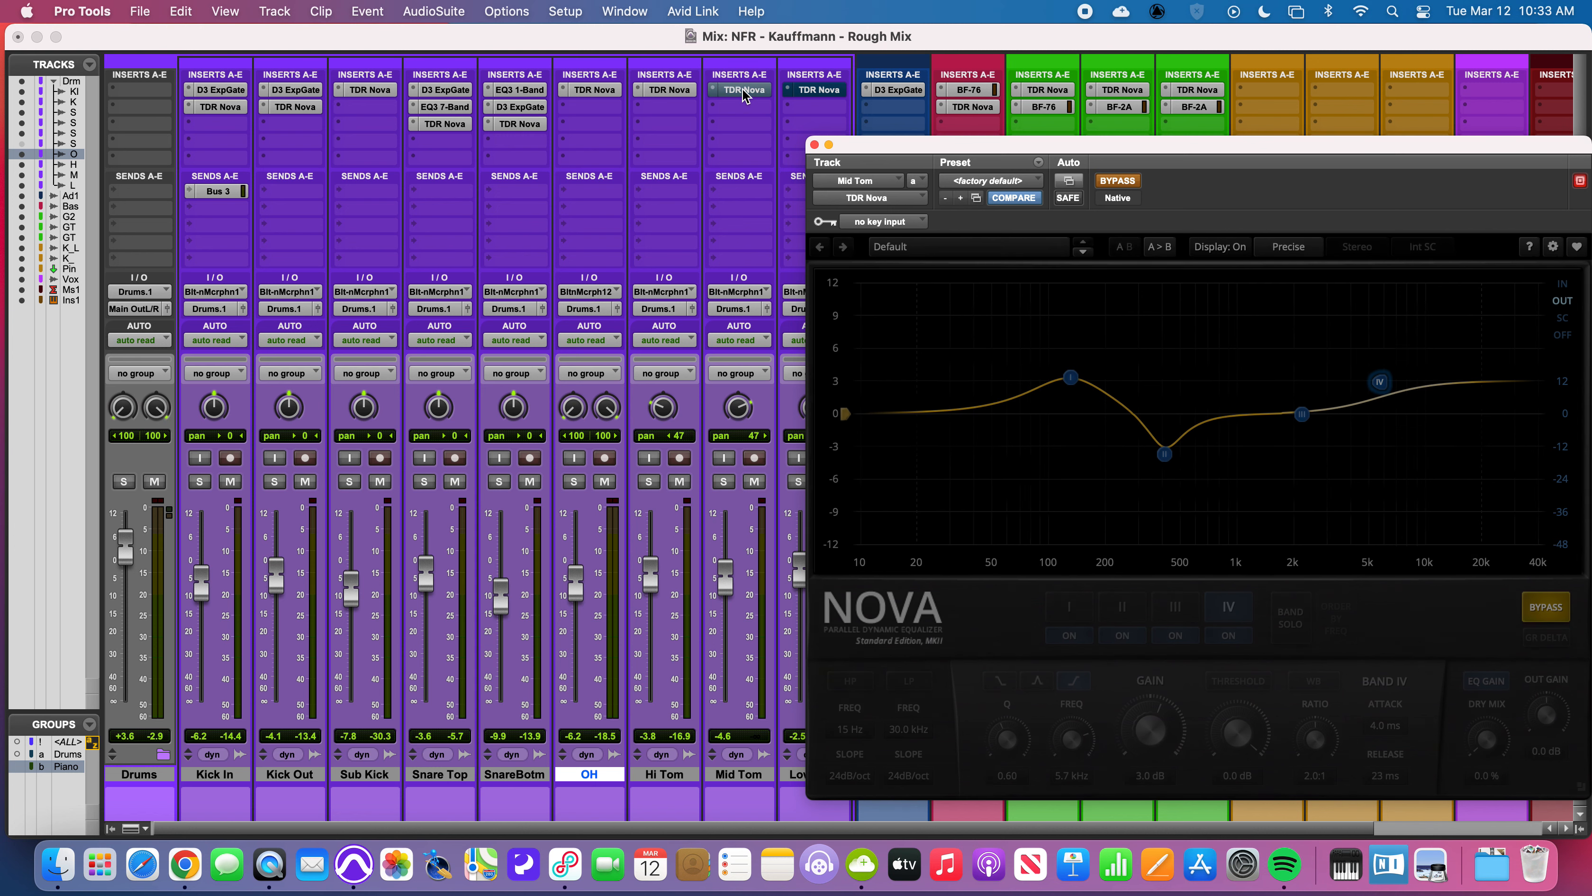
left_click(686, 94)
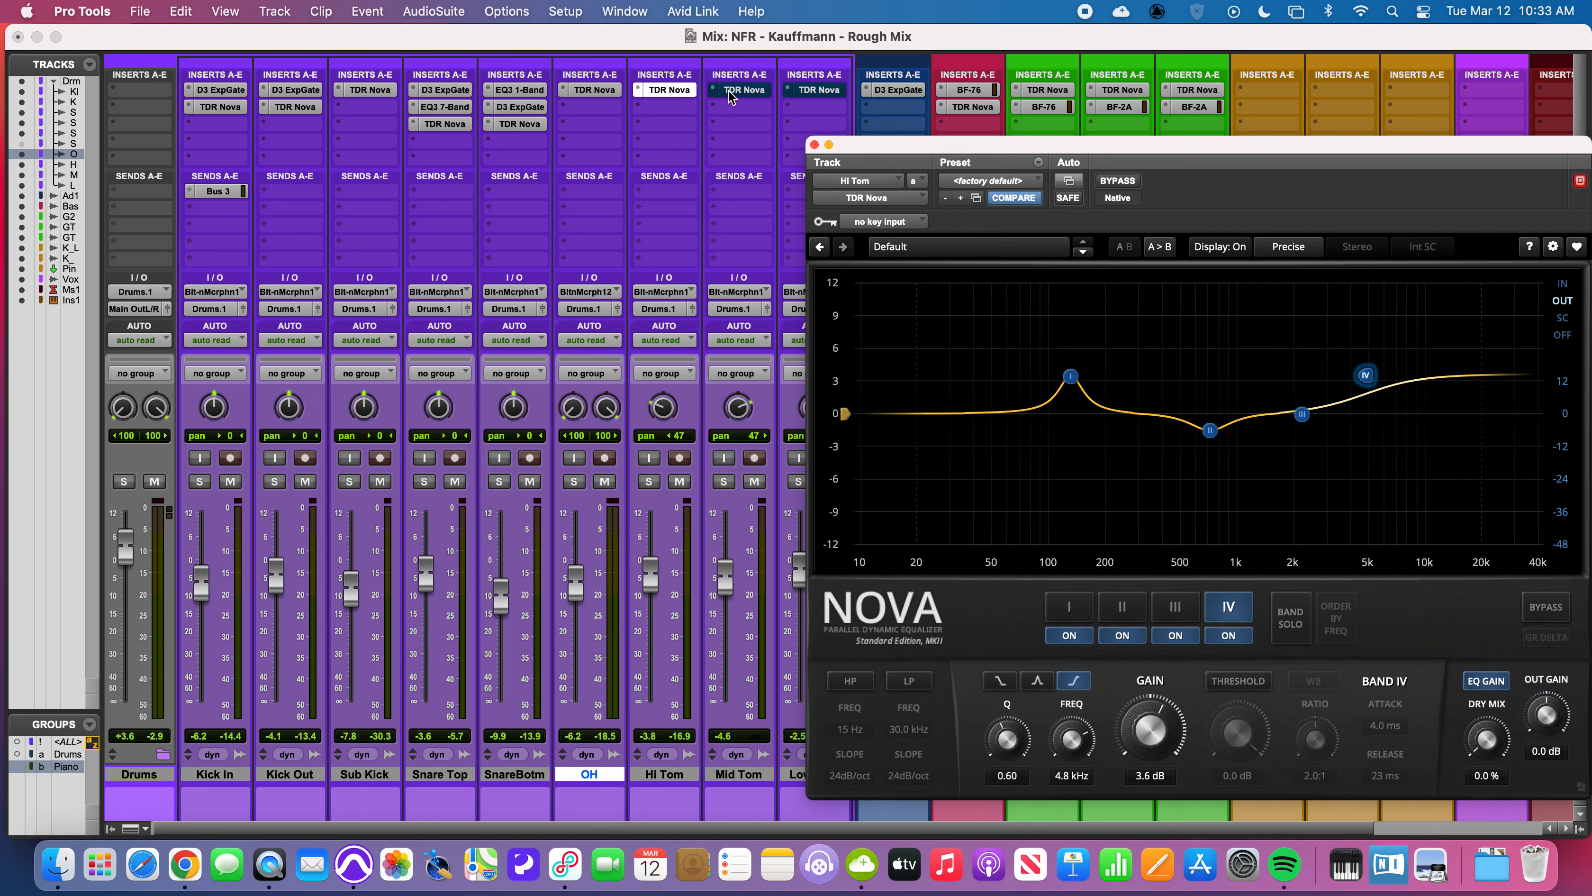
left_click(730, 95)
left_click(1165, 455)
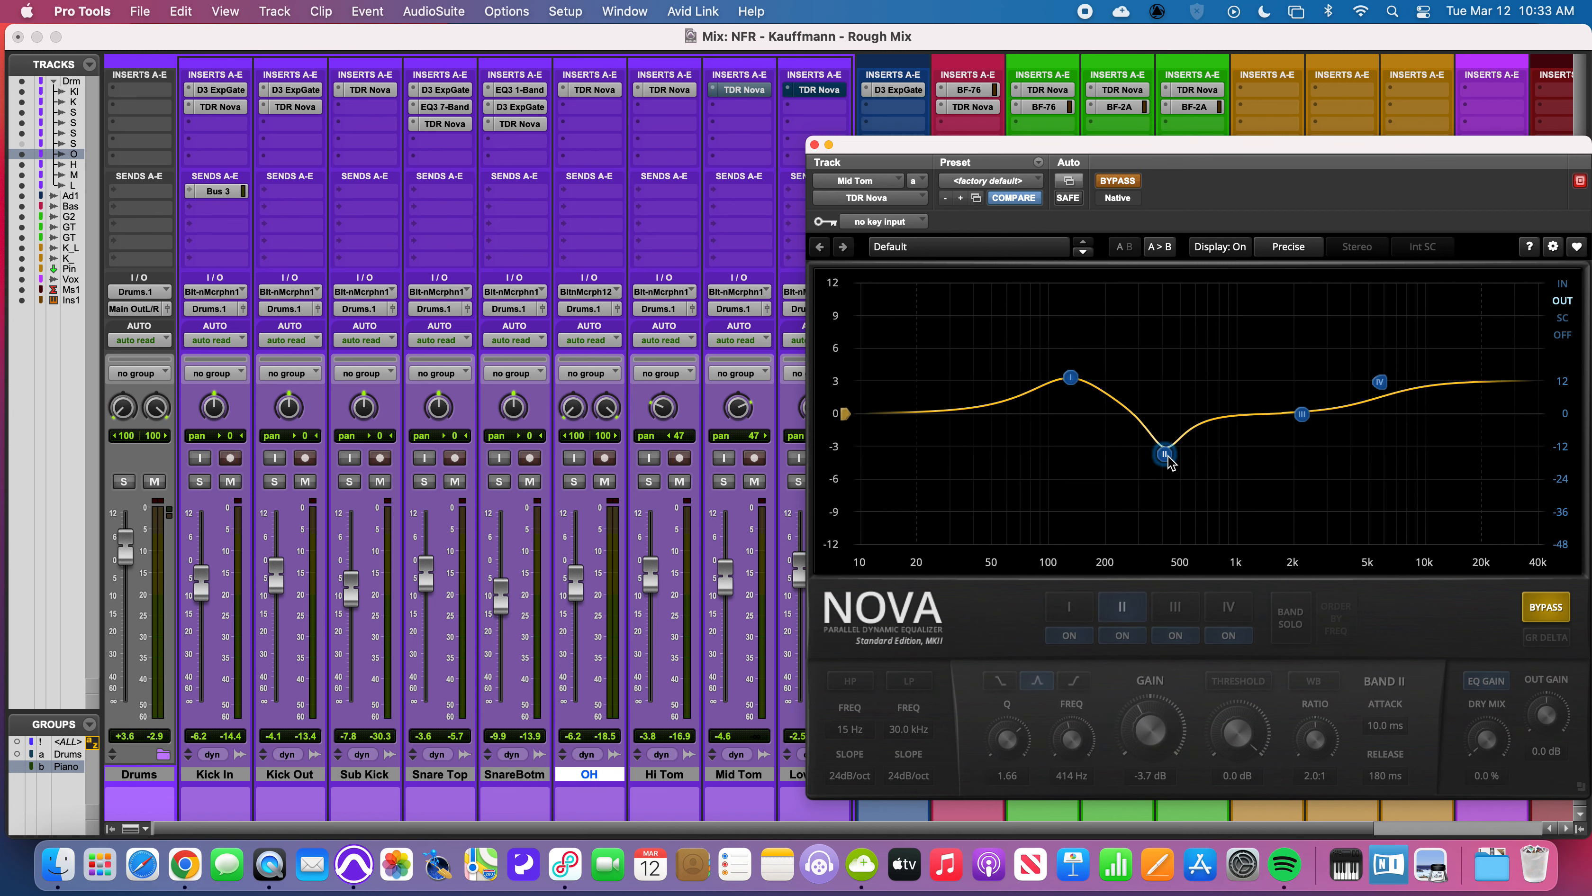
left_click(1132, 181)
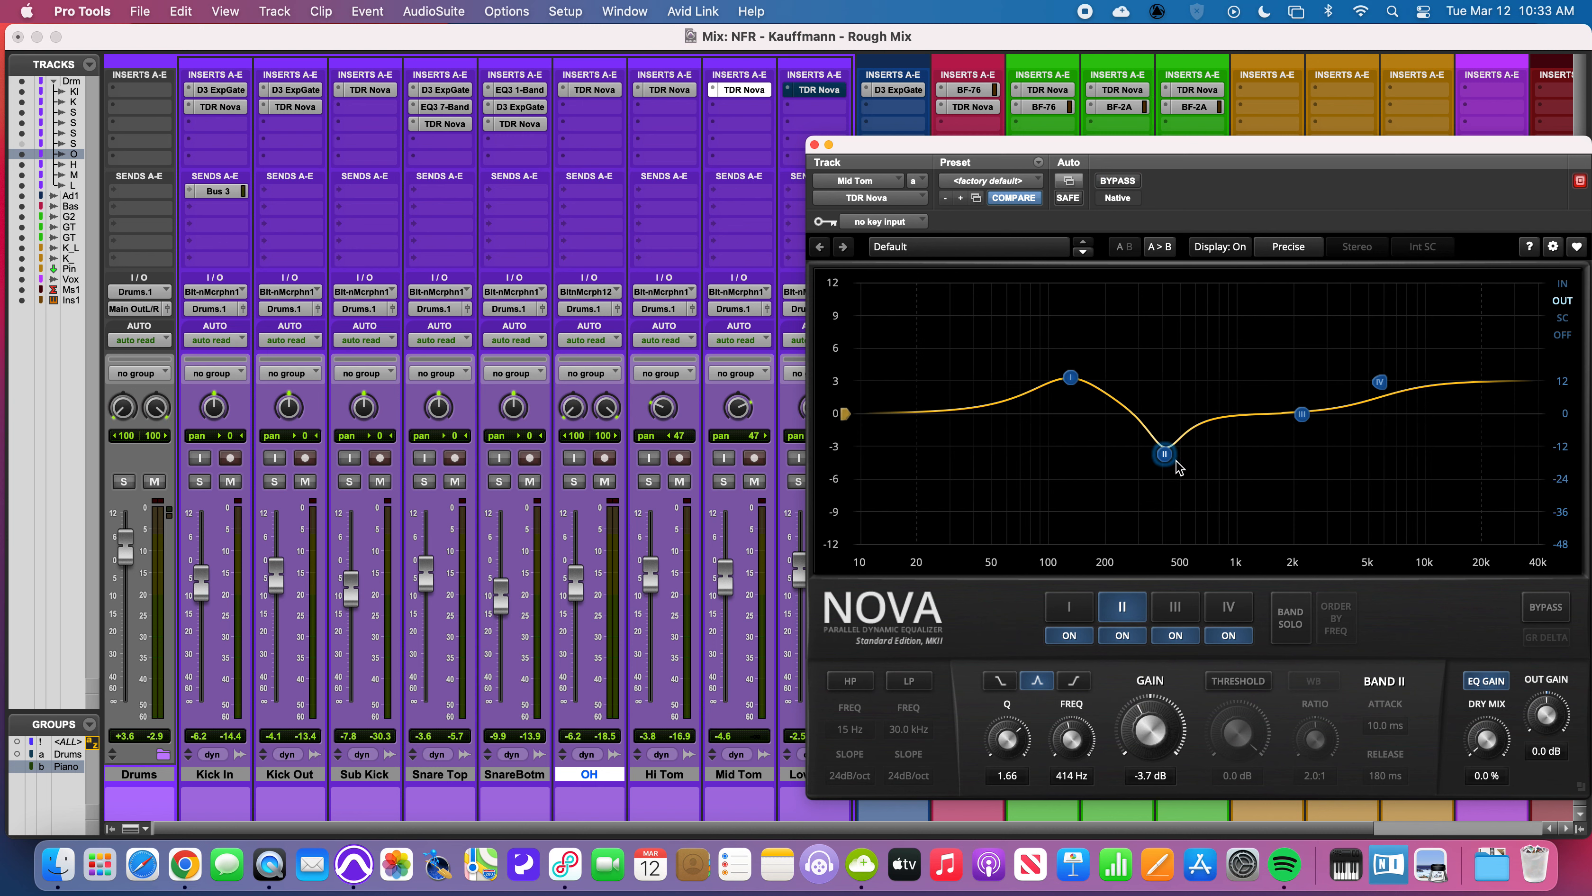
left_click(668, 94)
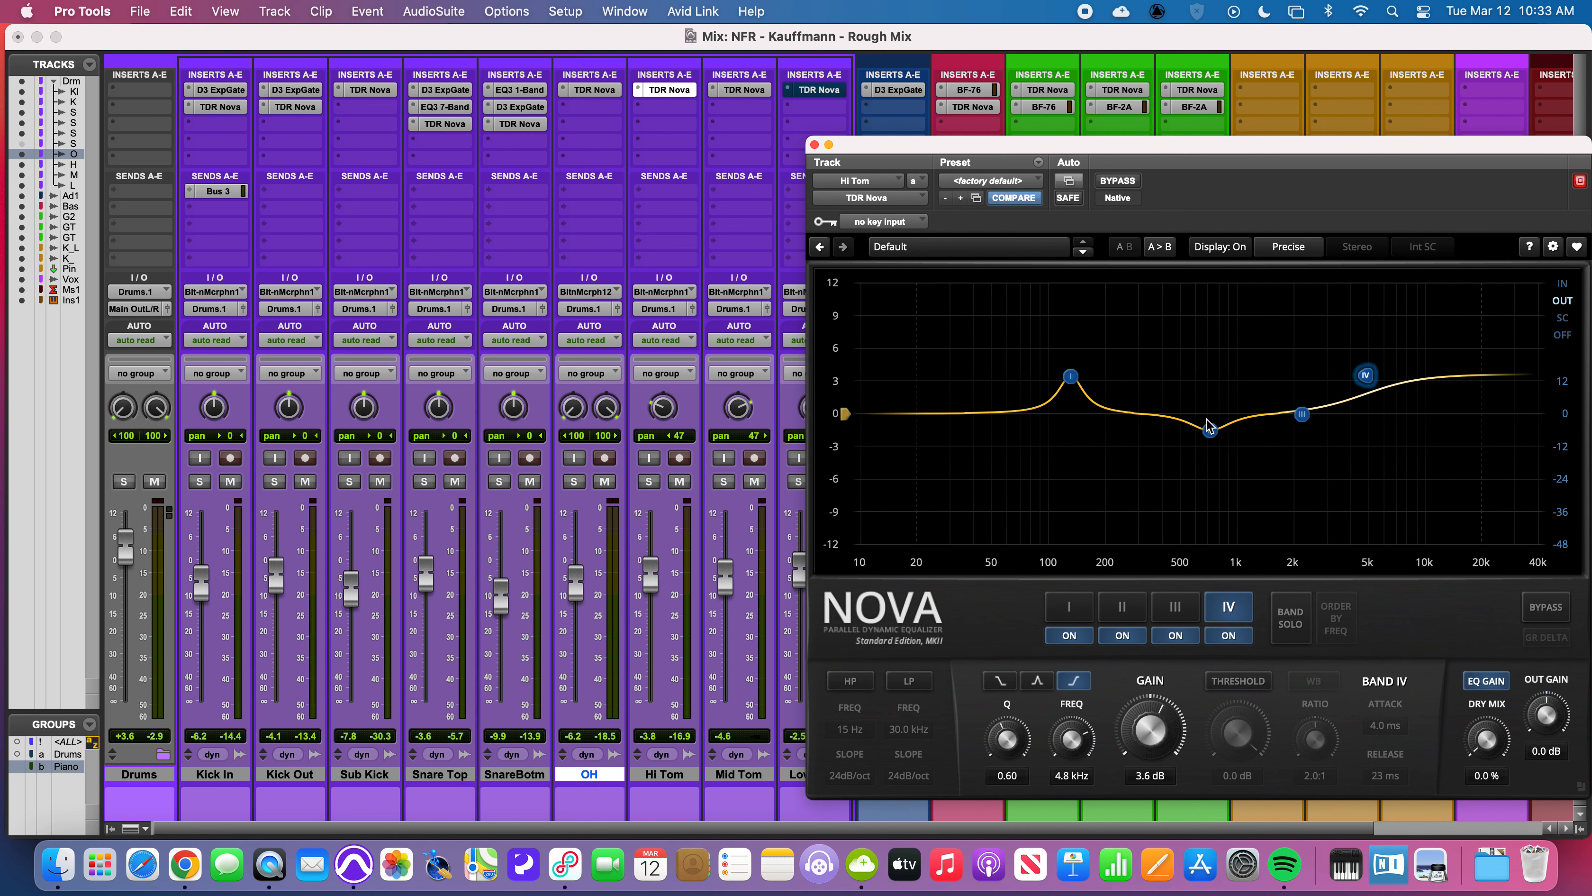
left_click(1210, 430)
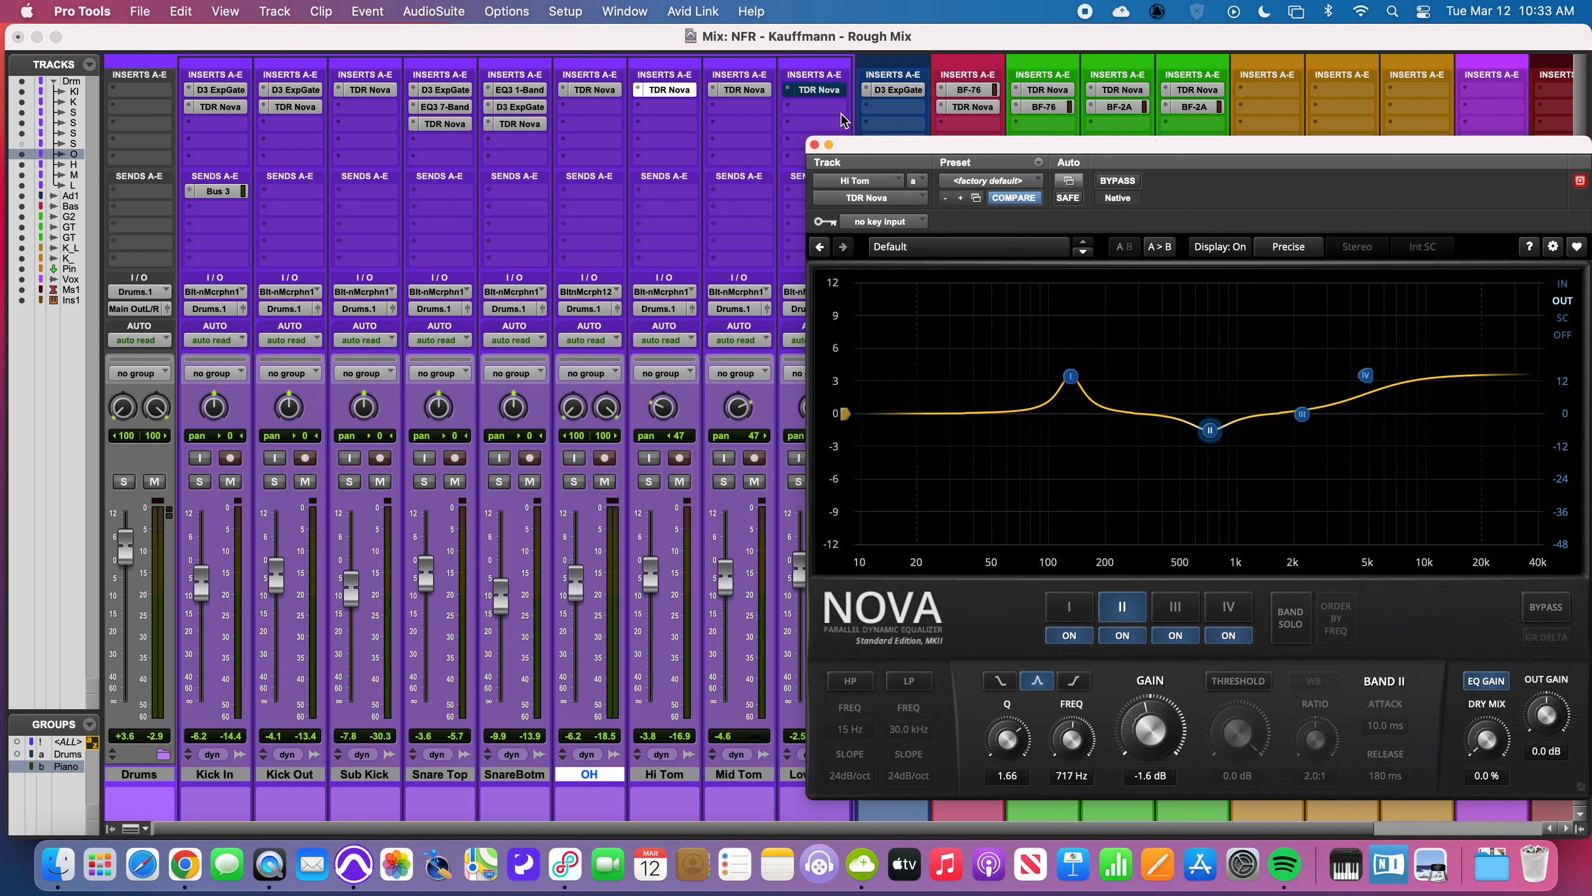
Take Low Tom's TDR Nova out of bypass, inspect its lower bands, and narrow band II to a Q of 4.39.
left_click(817, 93)
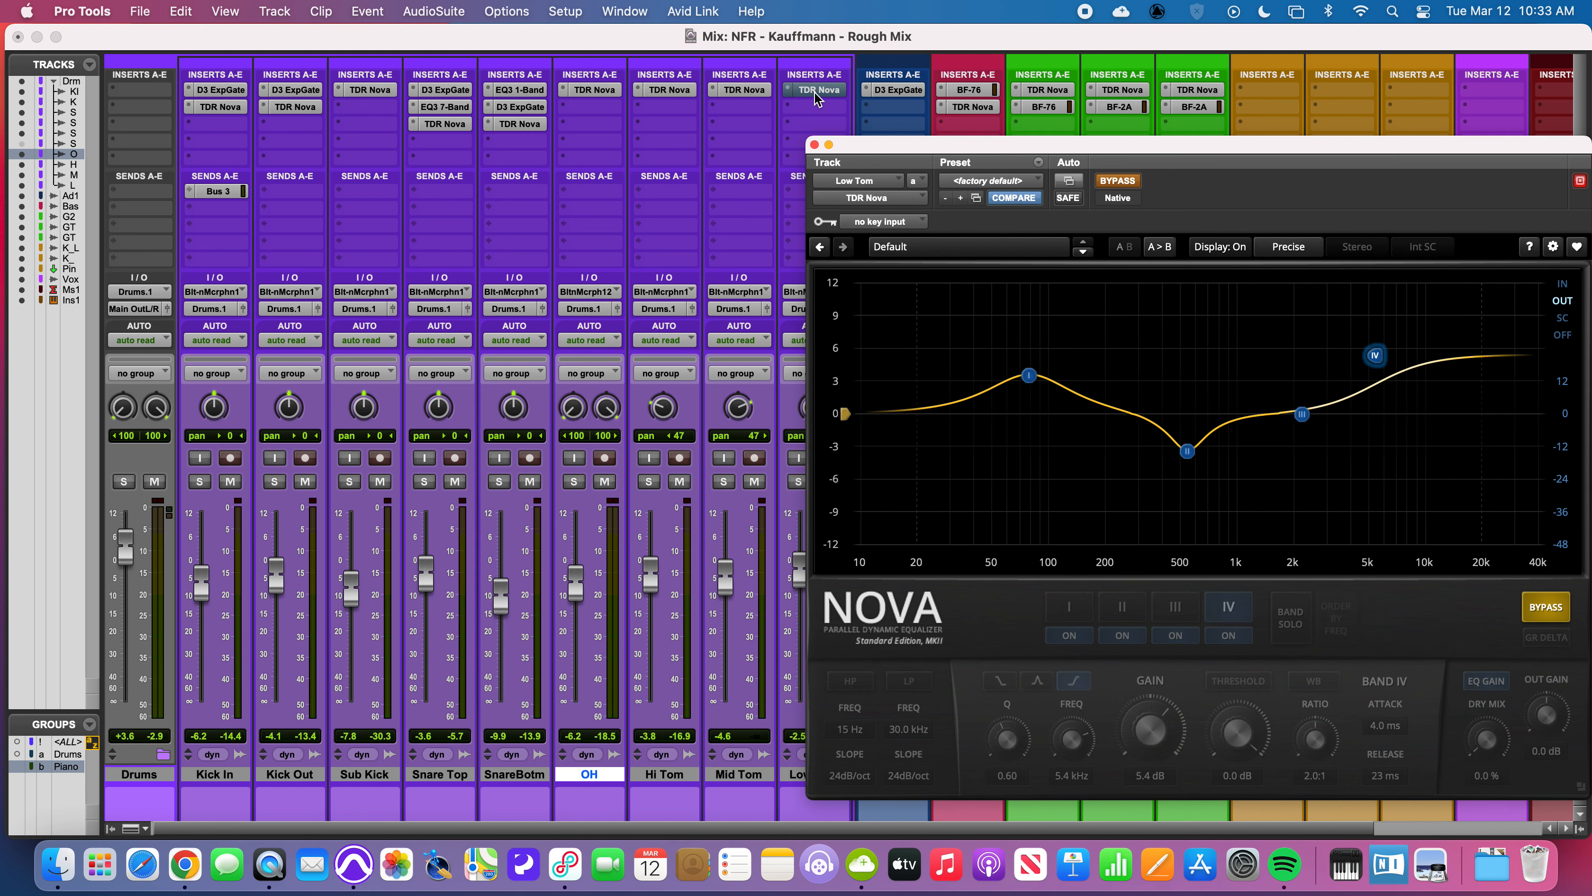
left_click(1128, 182)
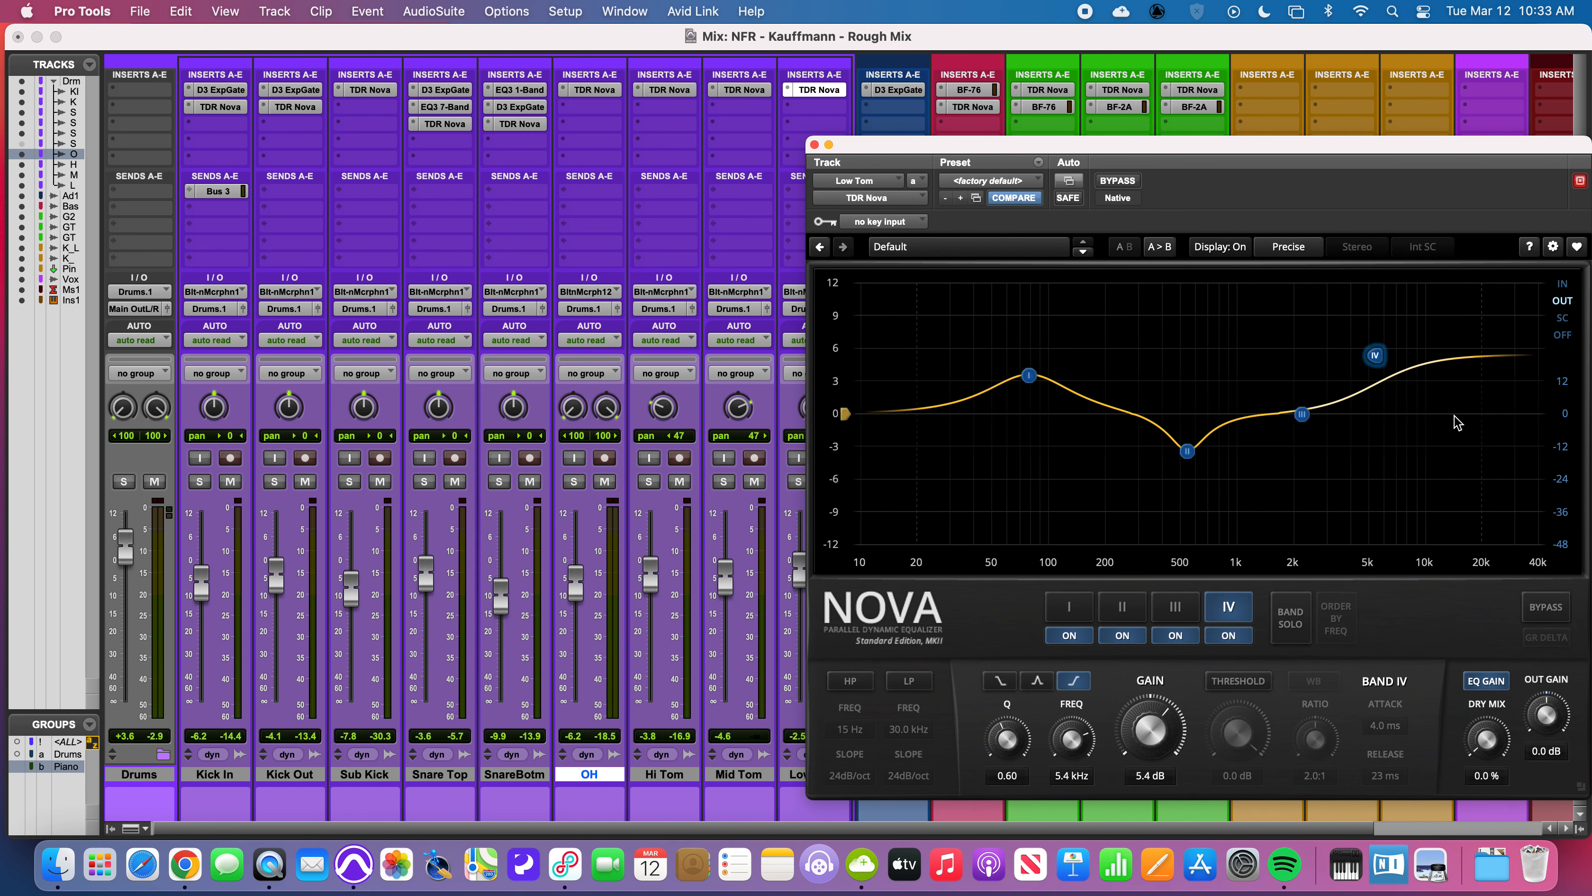
left_click(1029, 377)
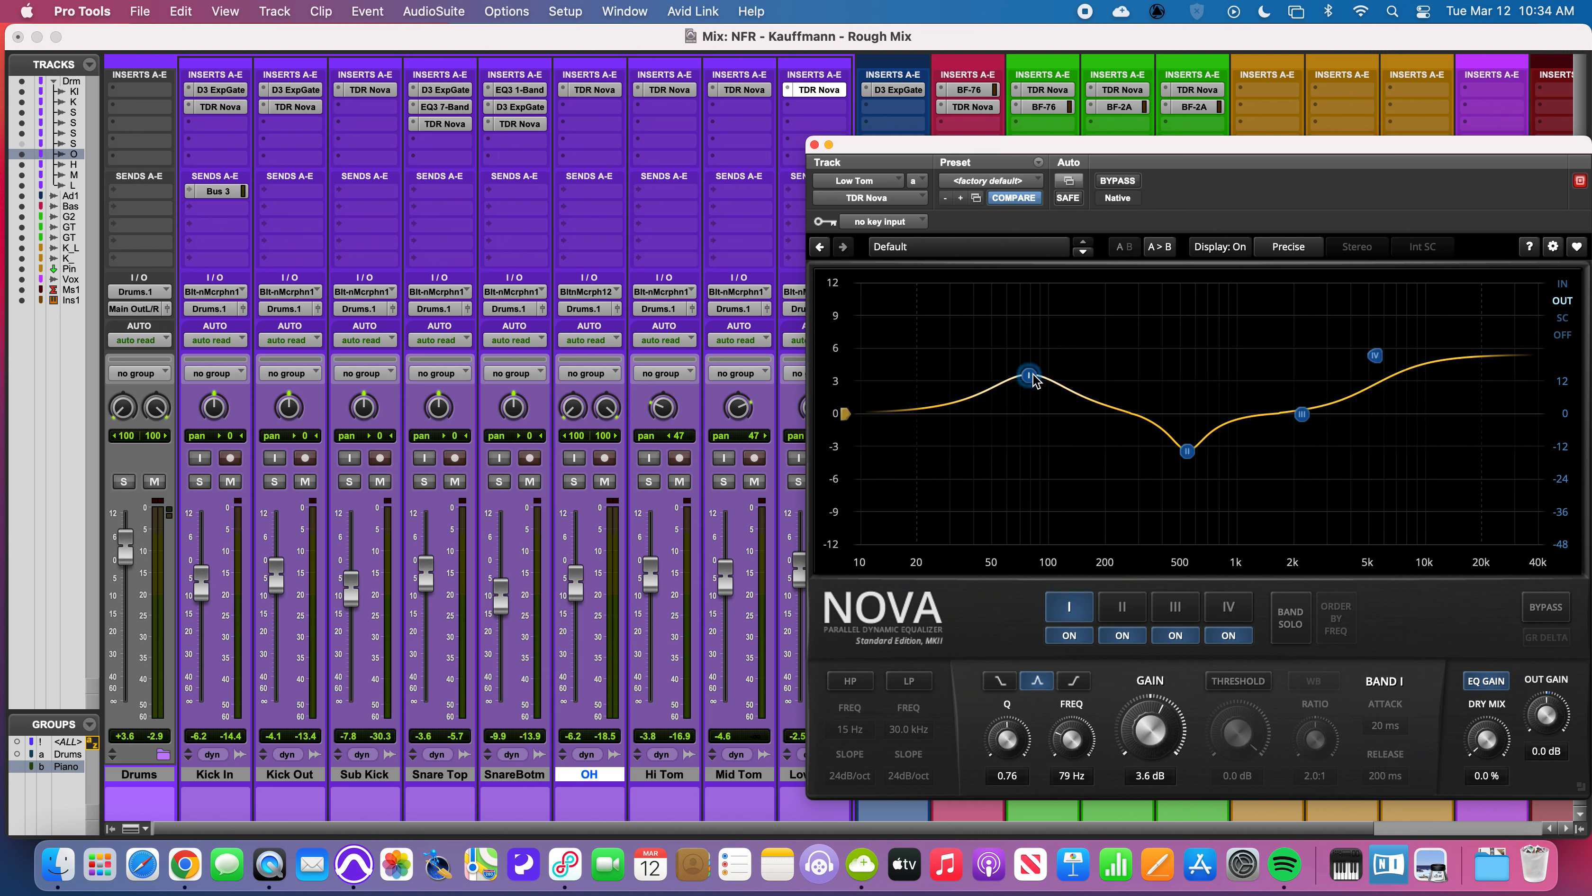
left_click(1188, 452)
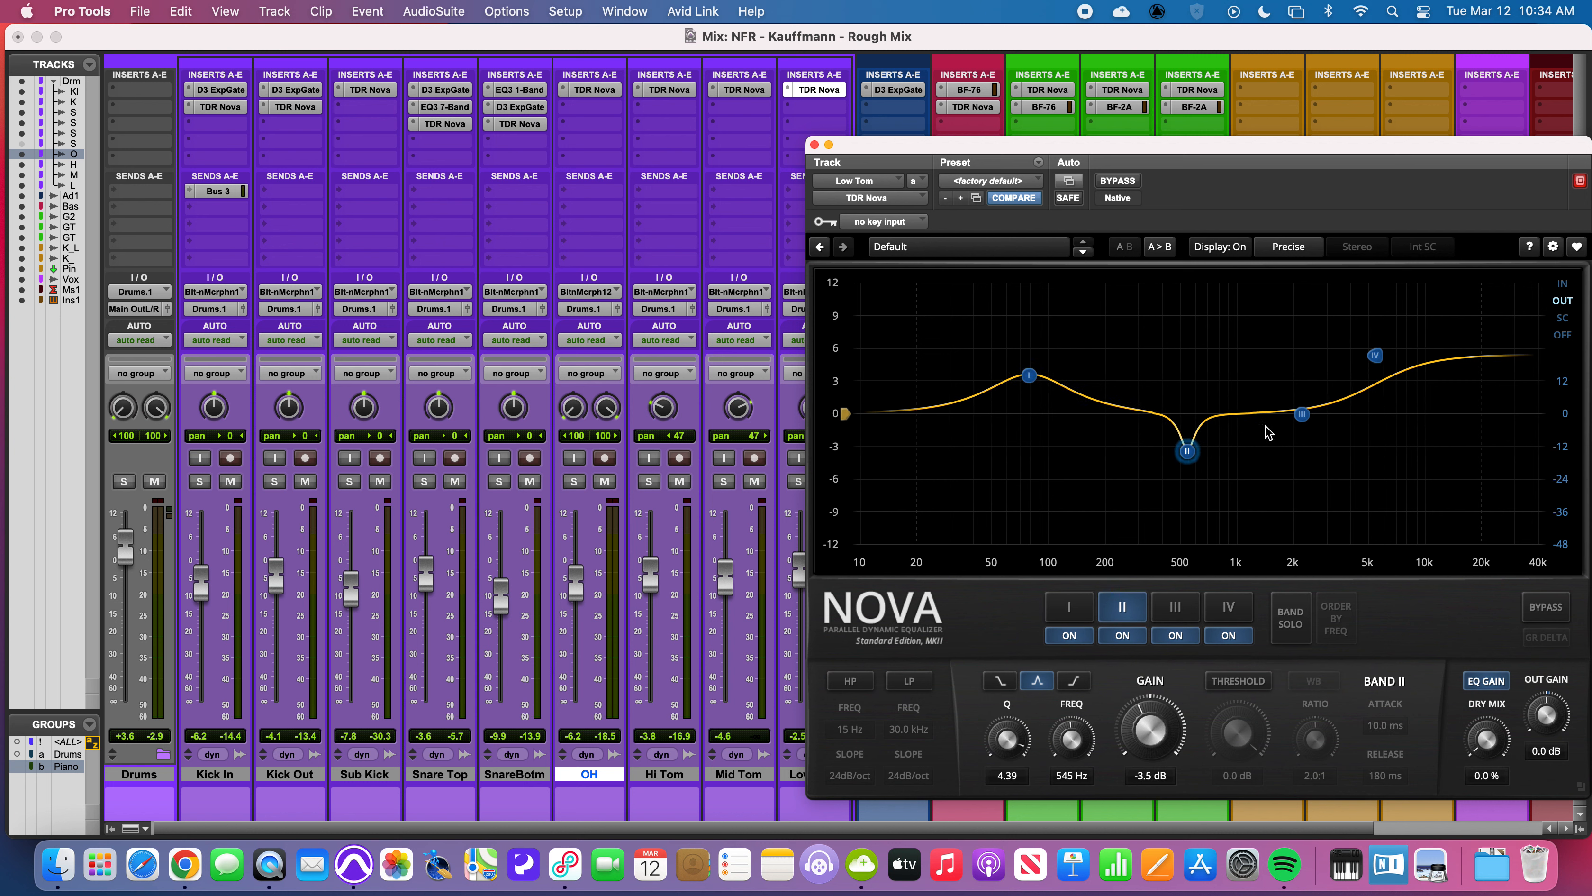
left_click(1302, 414)
Try steeper and gentler Q settings on Low Tom's band IV high shelf, returning the Q to 0.60.
left_click(1373, 358)
scroll(1374, 359, "down", 5)
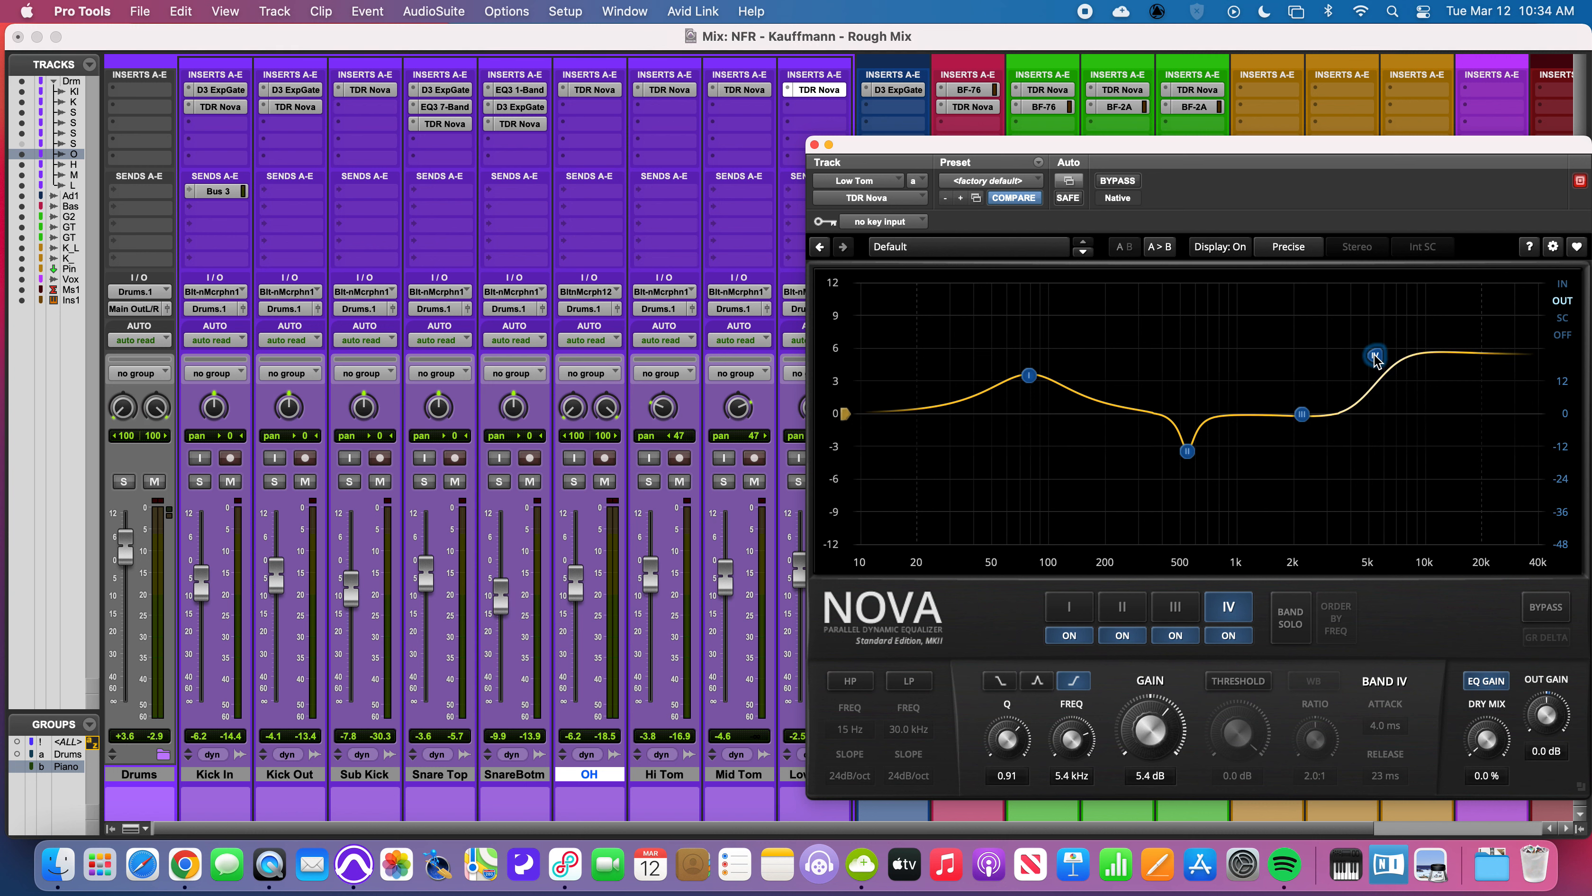
scroll(1374, 359, "up", 8)
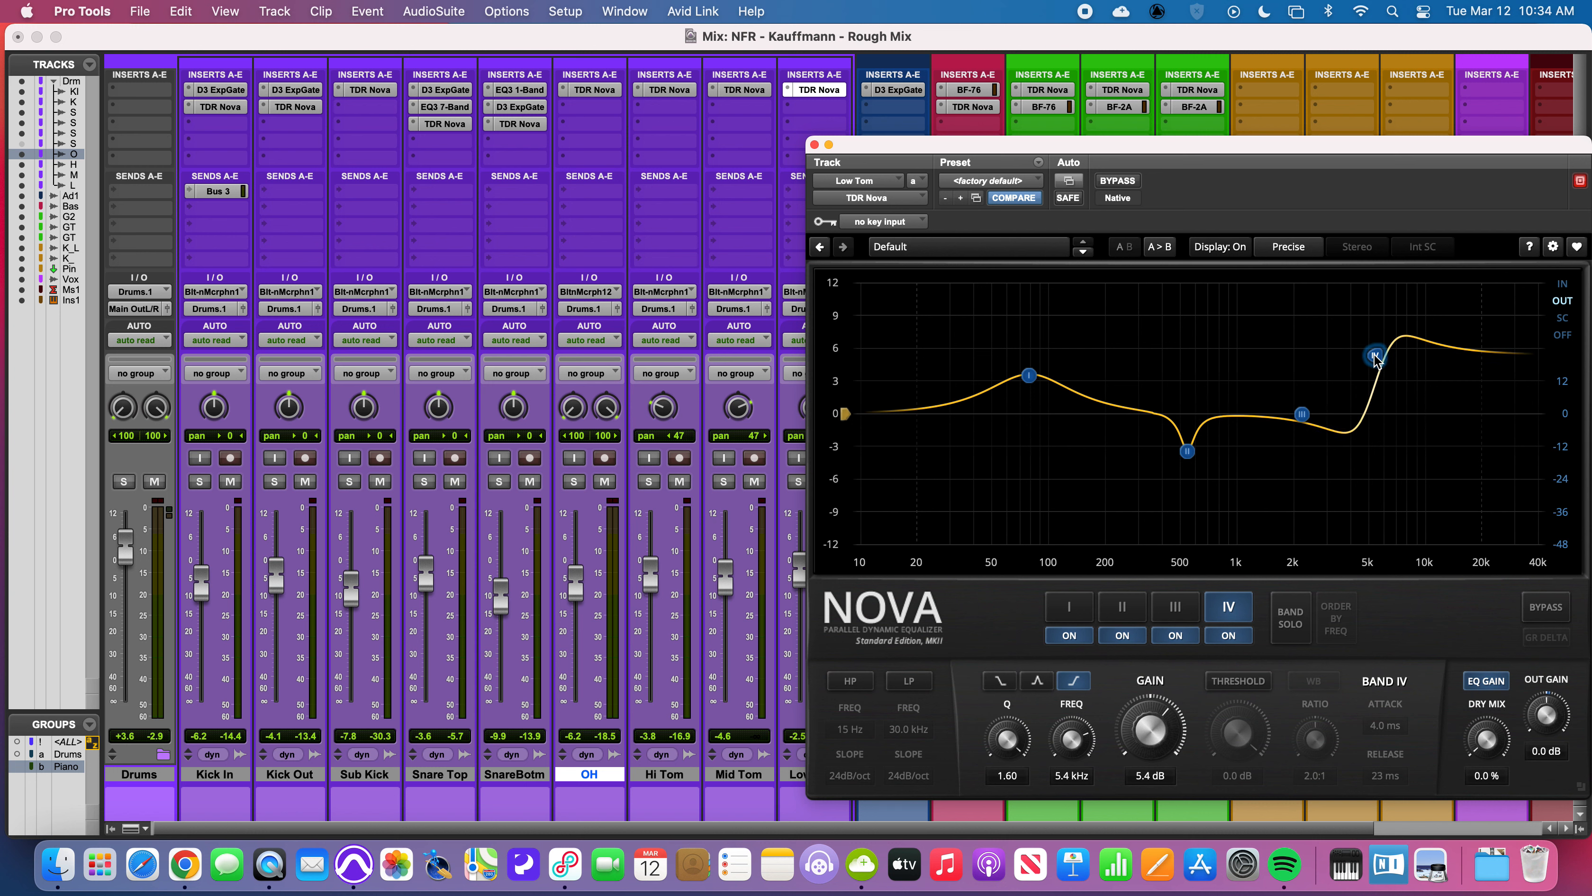
scroll(1374, 358, "down", 3)
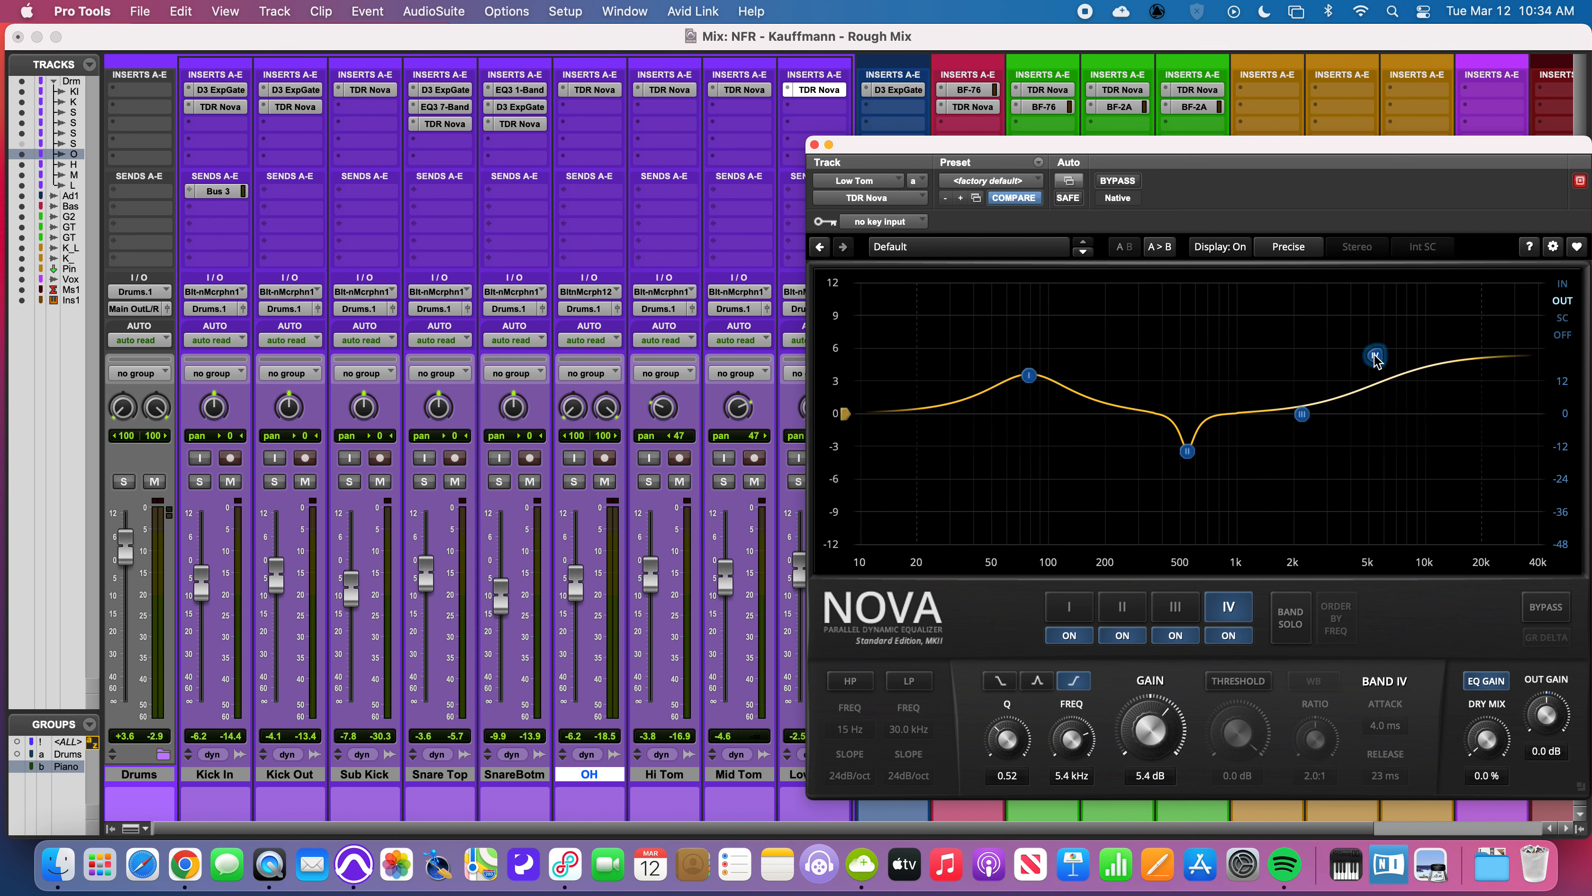
scroll(1374, 359, "up", 2)
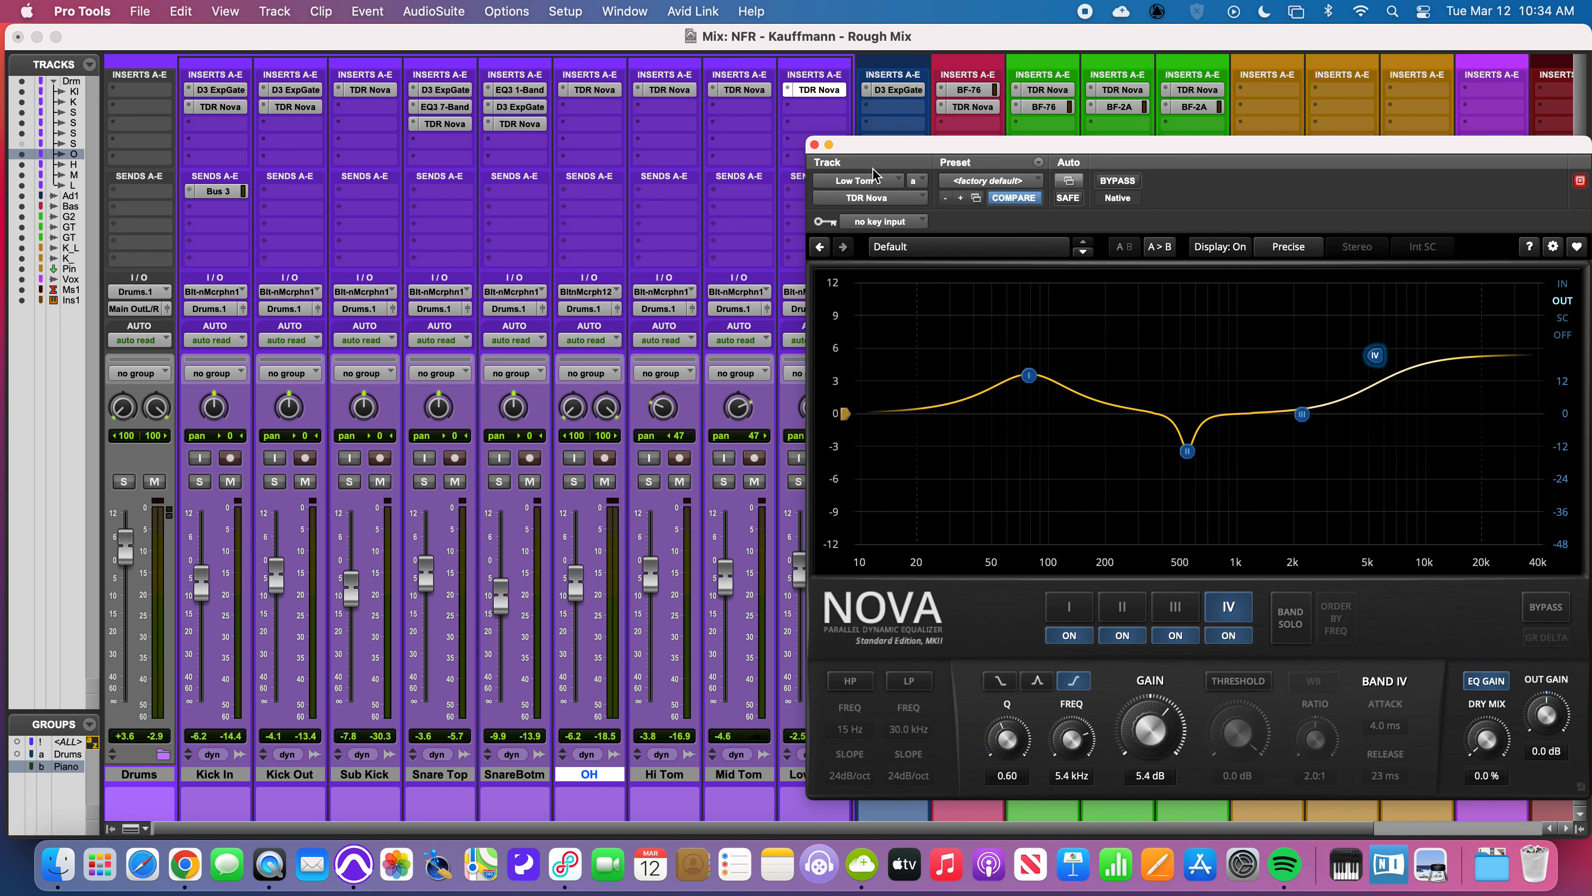
Close the plugin, select the fill around bar 142 across the three tom tracks in the Edit window, and start playback.
left_click(814, 145)
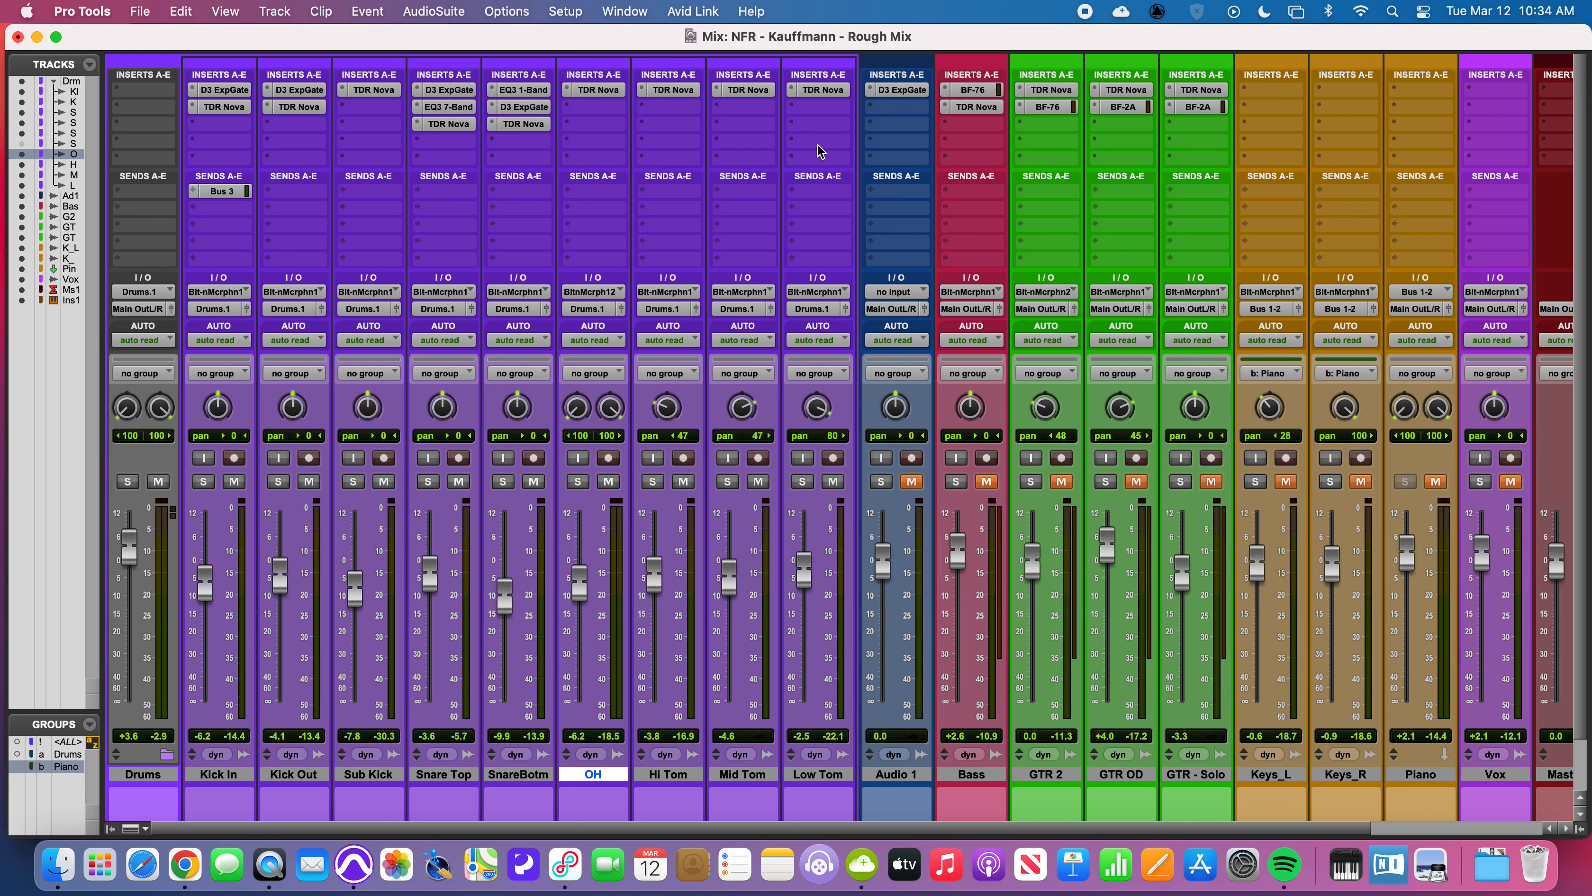
key("super+equal")
left_click_drag(1276, 464, 1309, 731)
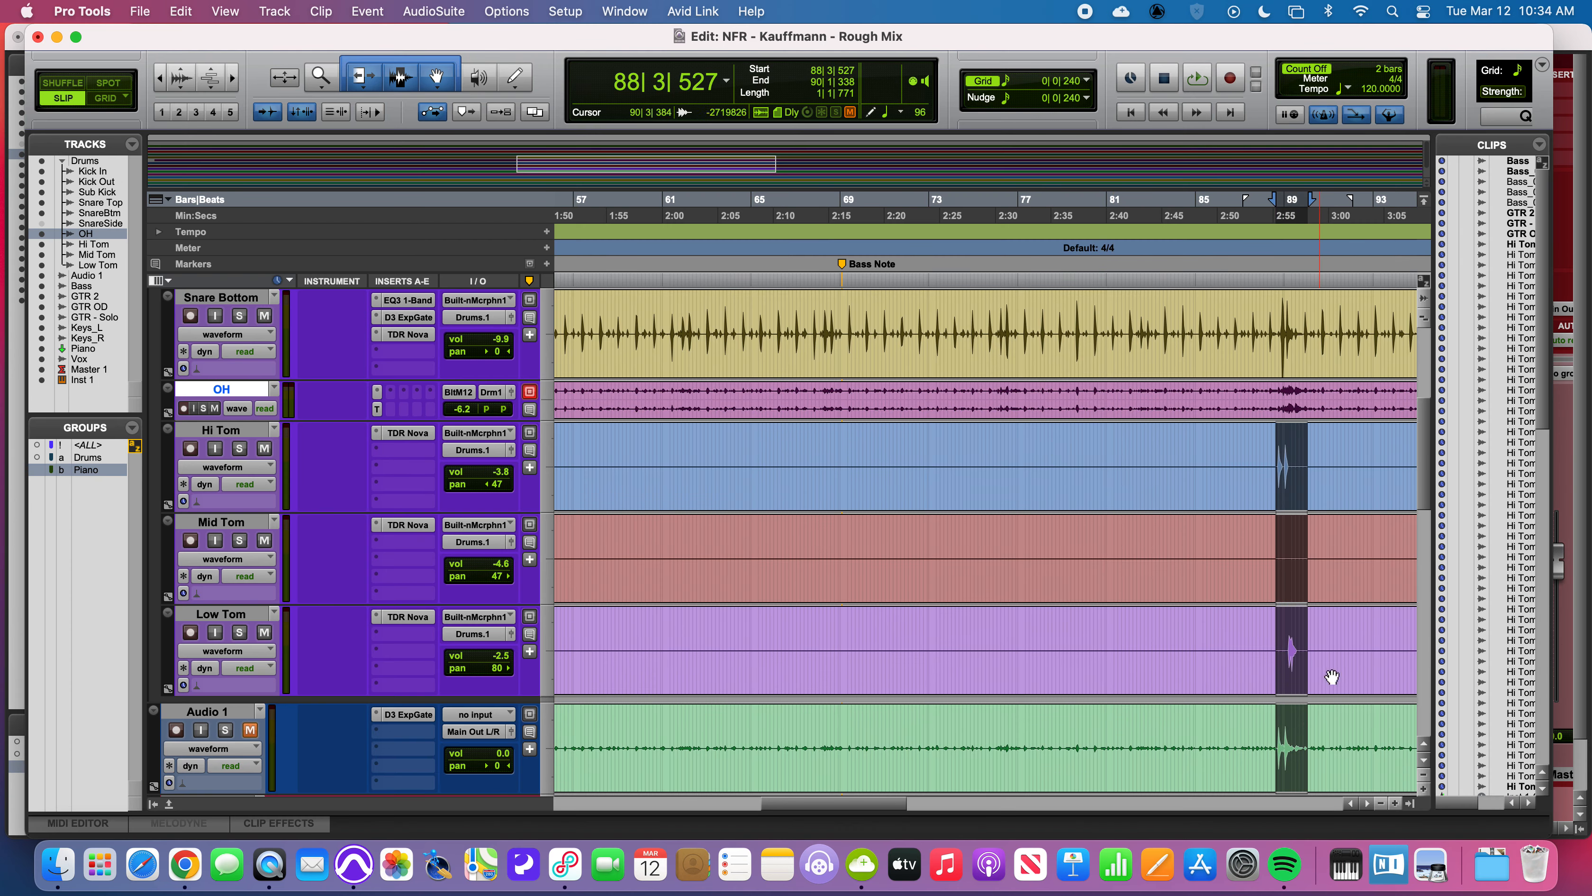
scroll(1305, 526, "right", 15)
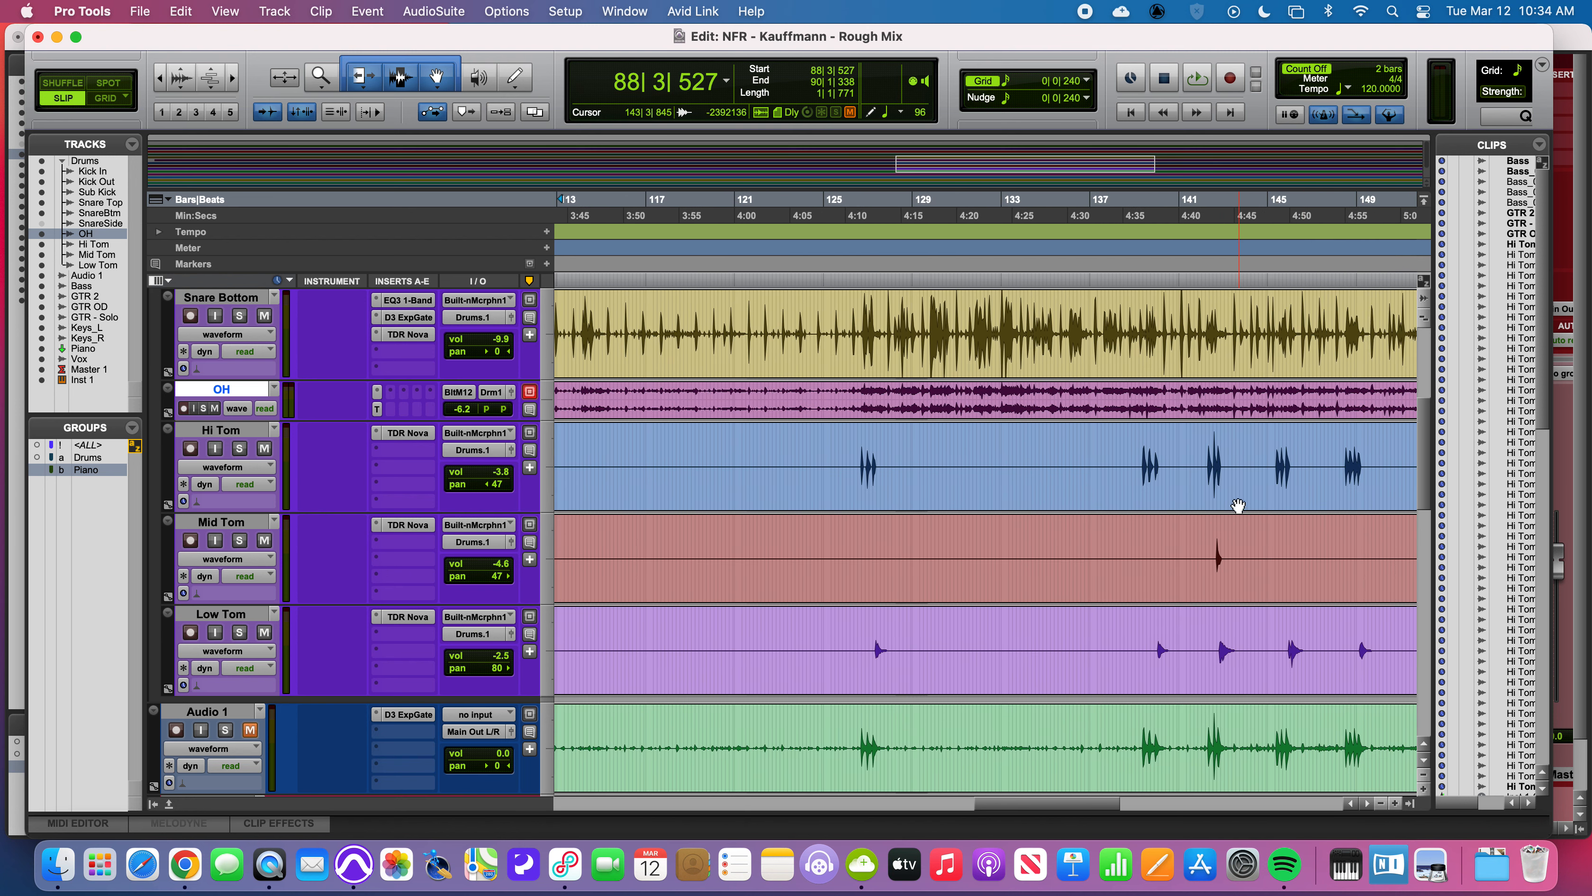
left_click_drag(1206, 463, 1244, 652)
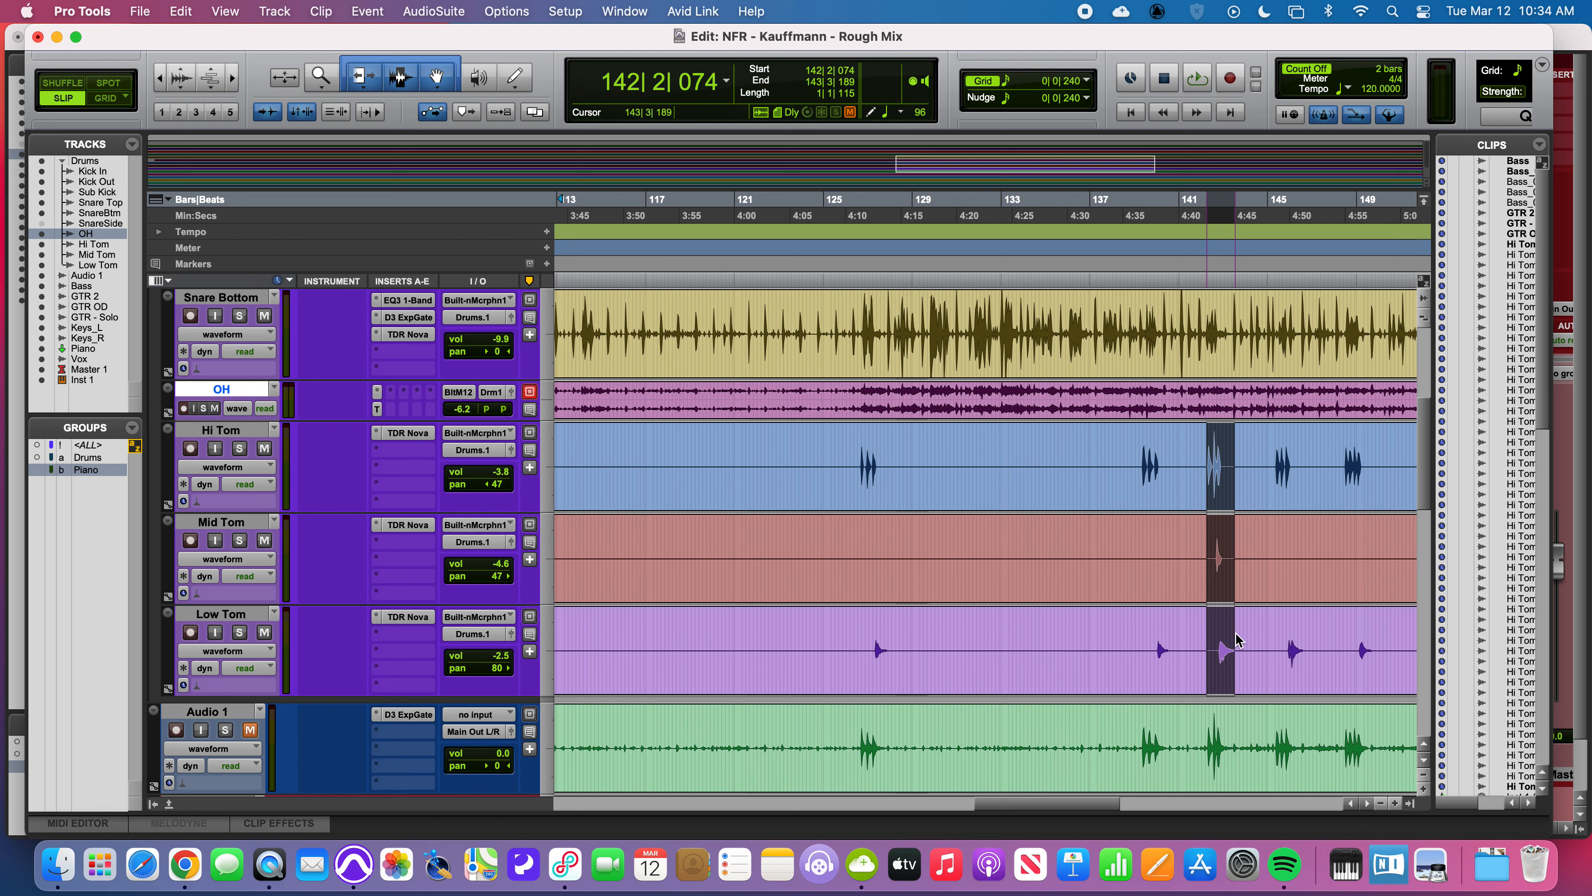
key("space")
Return to the Mix window and solo the Hi Tom, Mid Tom and Low Tom tracks.
key("super+equal")
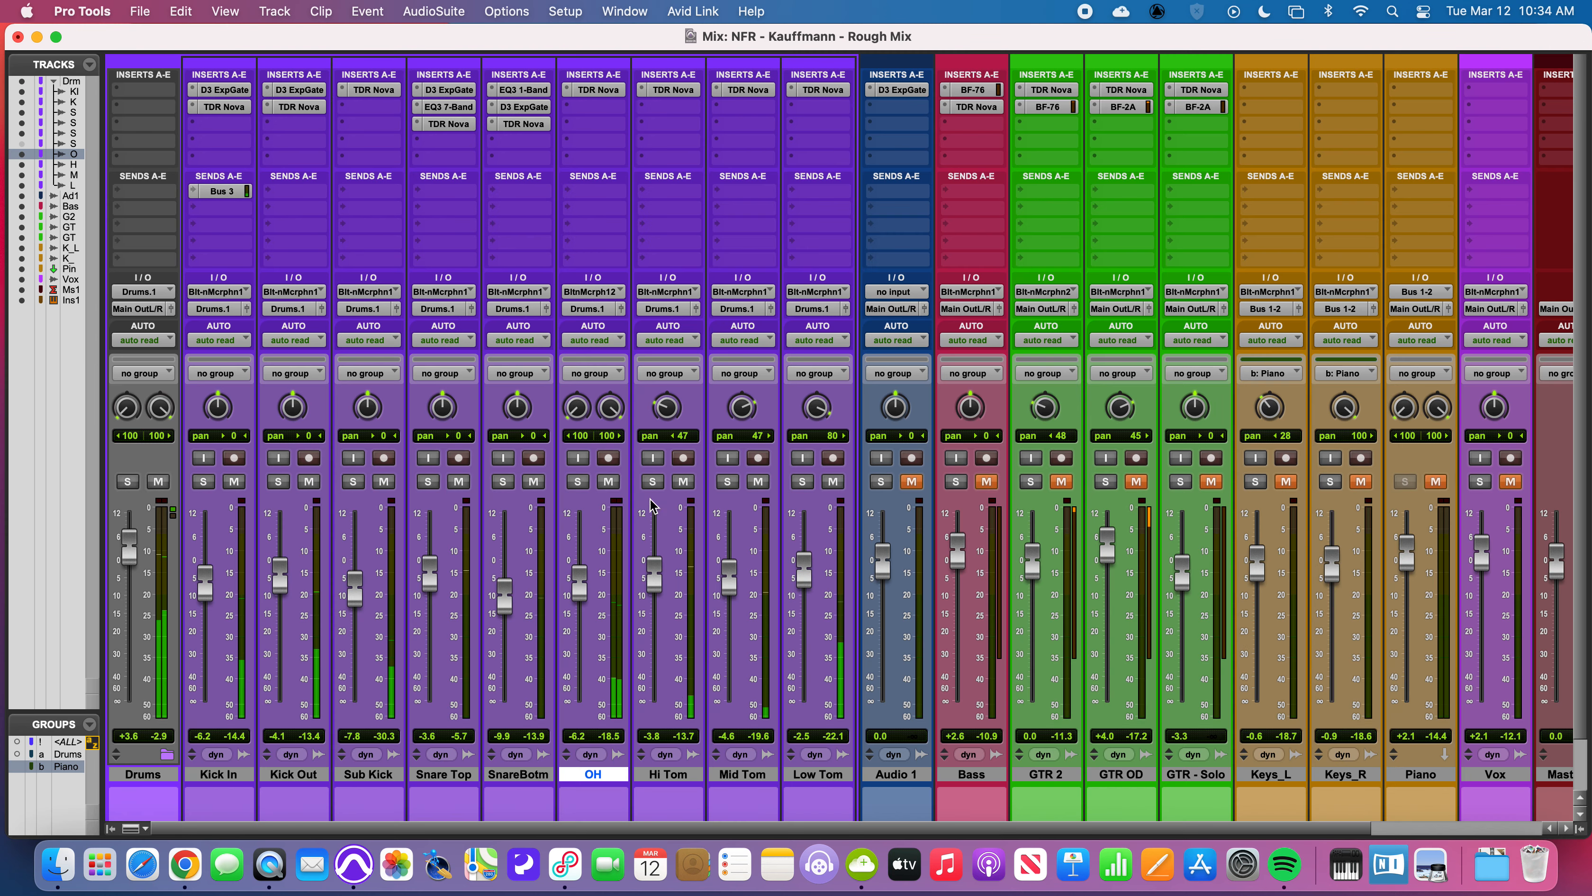
left_click(653, 481)
left_click(726, 481)
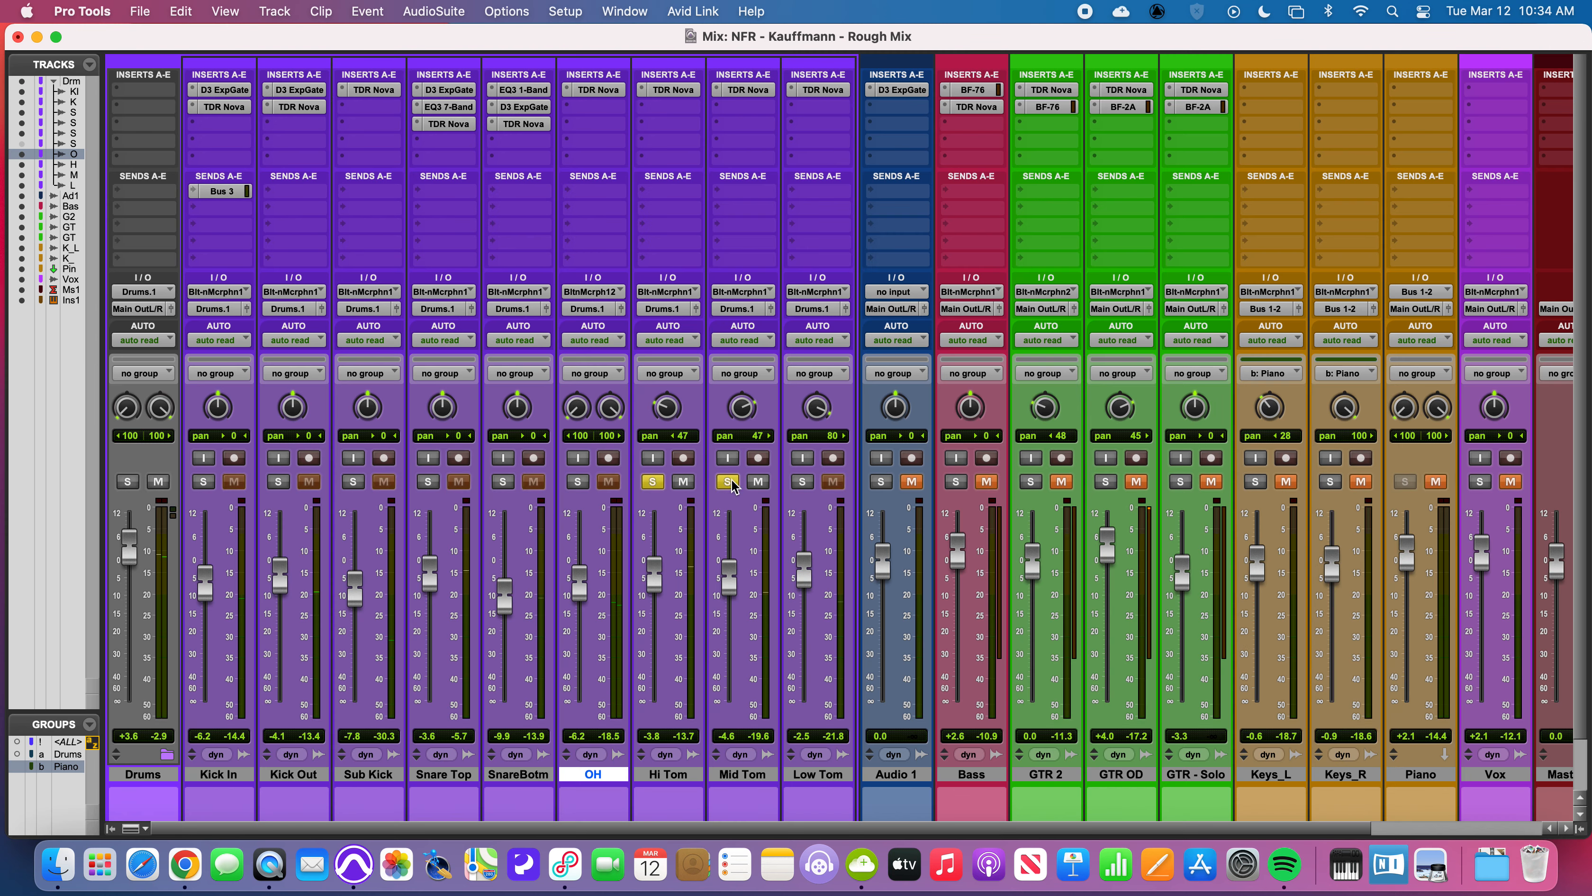
left_click(800, 481)
Bypass TDR Nova on Hi Tom, Mid Tom and Low Tom, then reactivate all three to compare the soloed toms with and without EQ.
left_click(670, 89, "super")
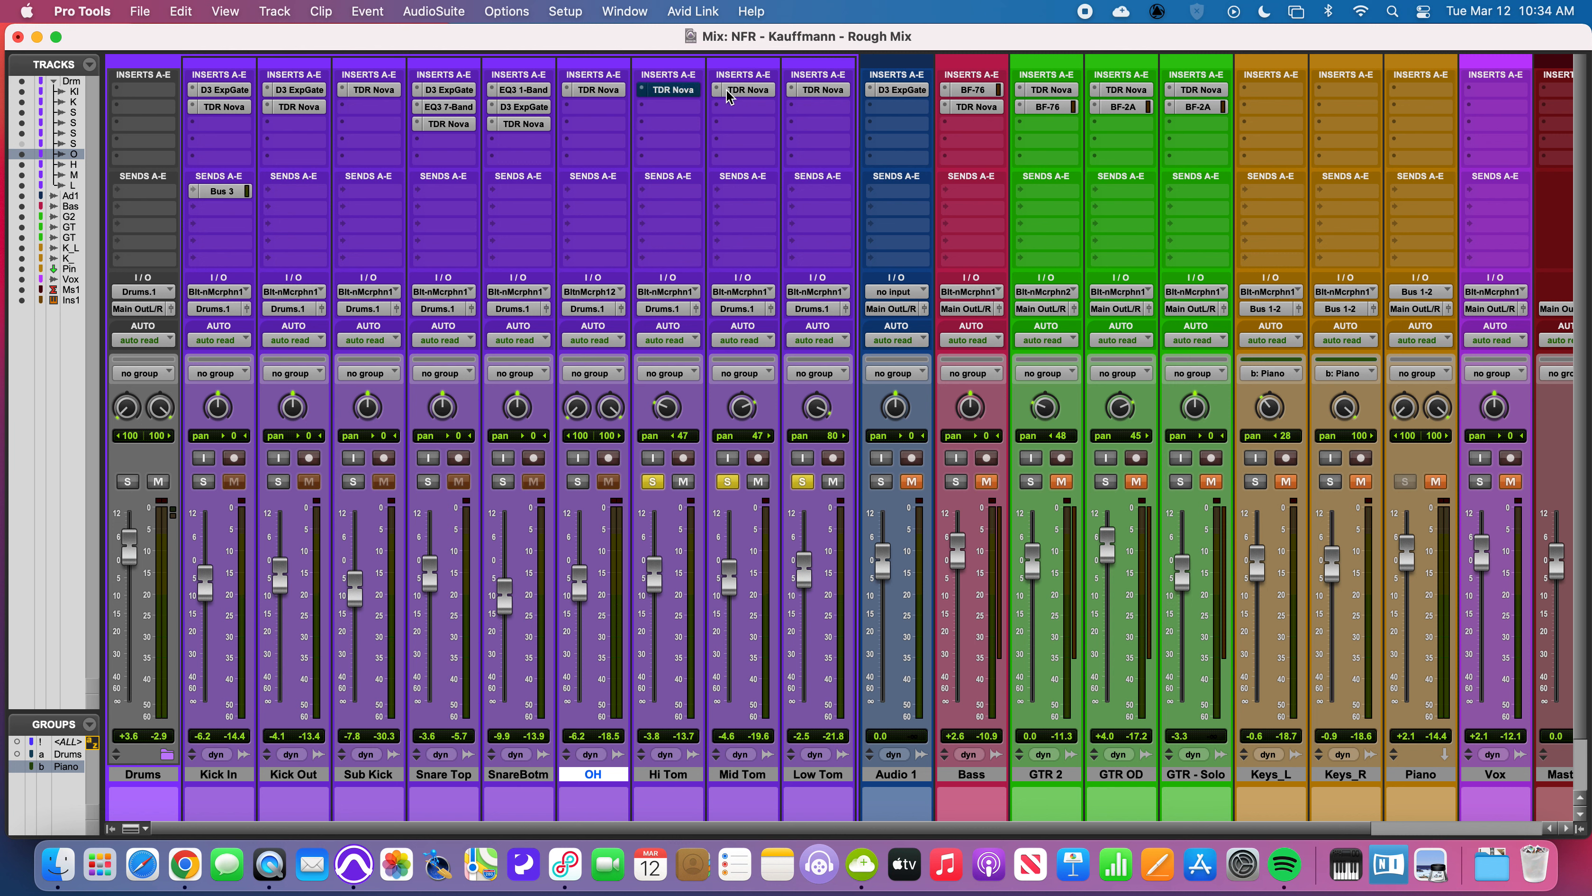
left_click(721, 91, "super")
left_click(808, 94, "super")
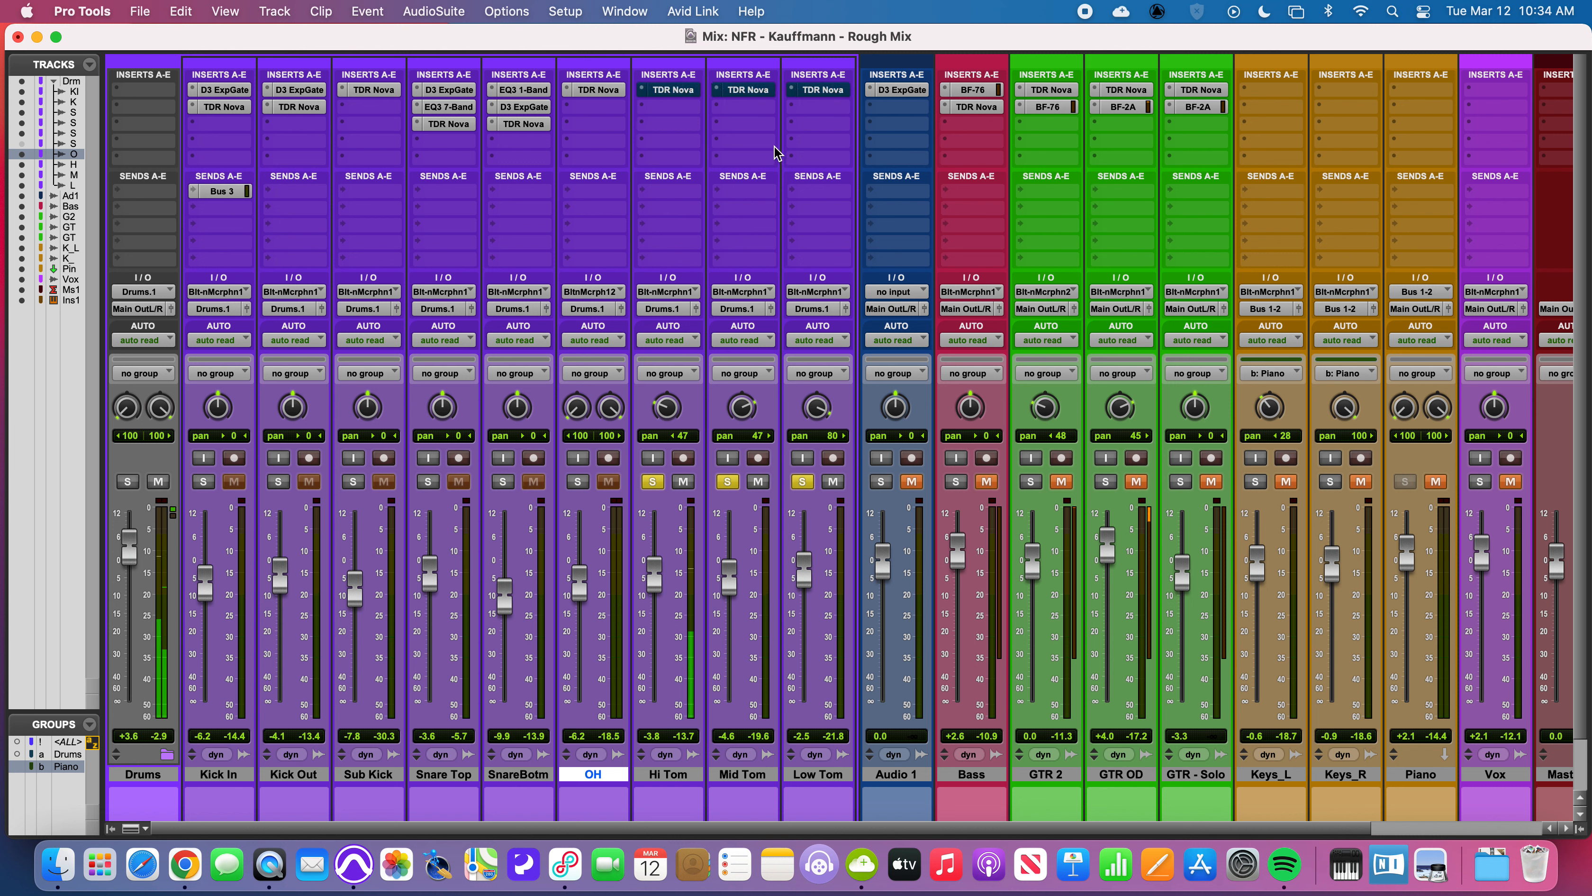
left_click(673, 93, "super")
left_click(748, 91, "super")
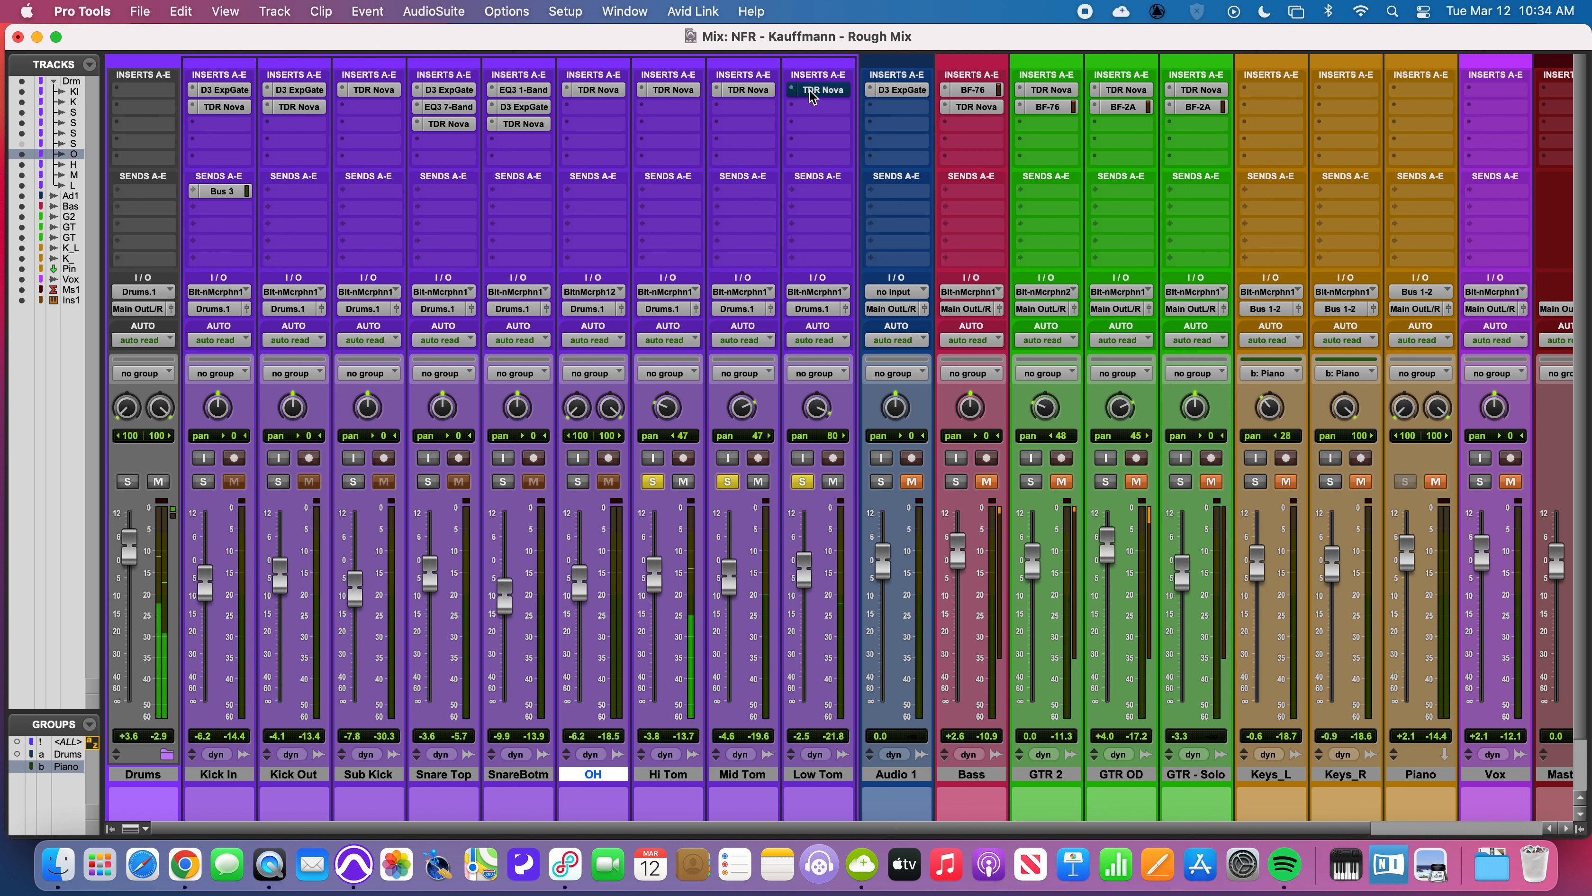
left_click(818, 93, "super")
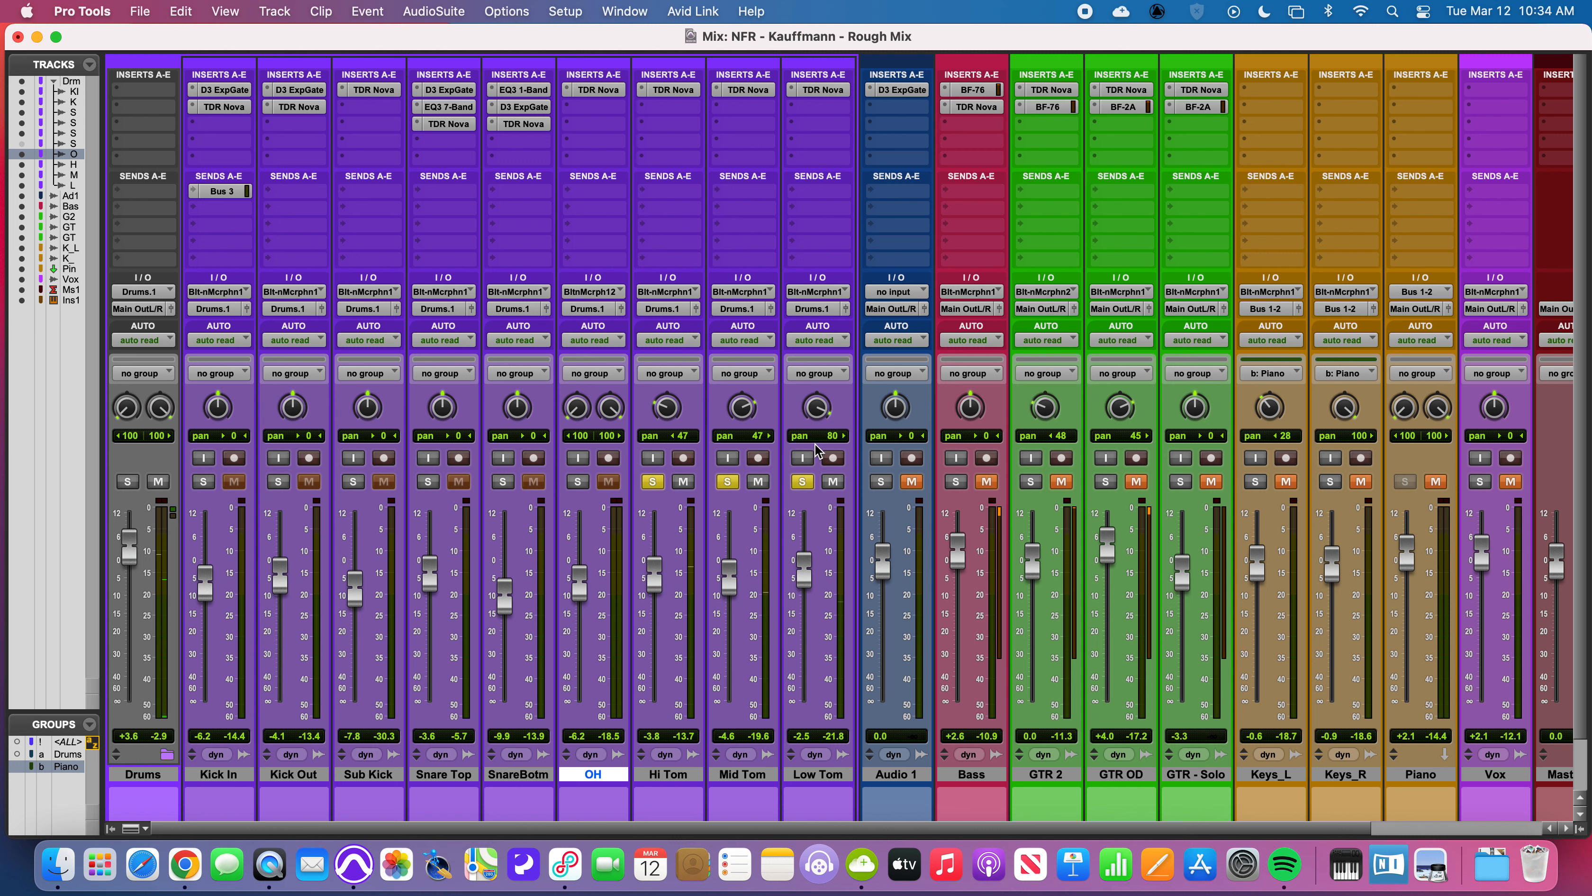
Unsolo the Hi Tom, Mid Tom and Low Tom tracks.
left_click(652, 481)
left_click(728, 482)
left_click(805, 482)
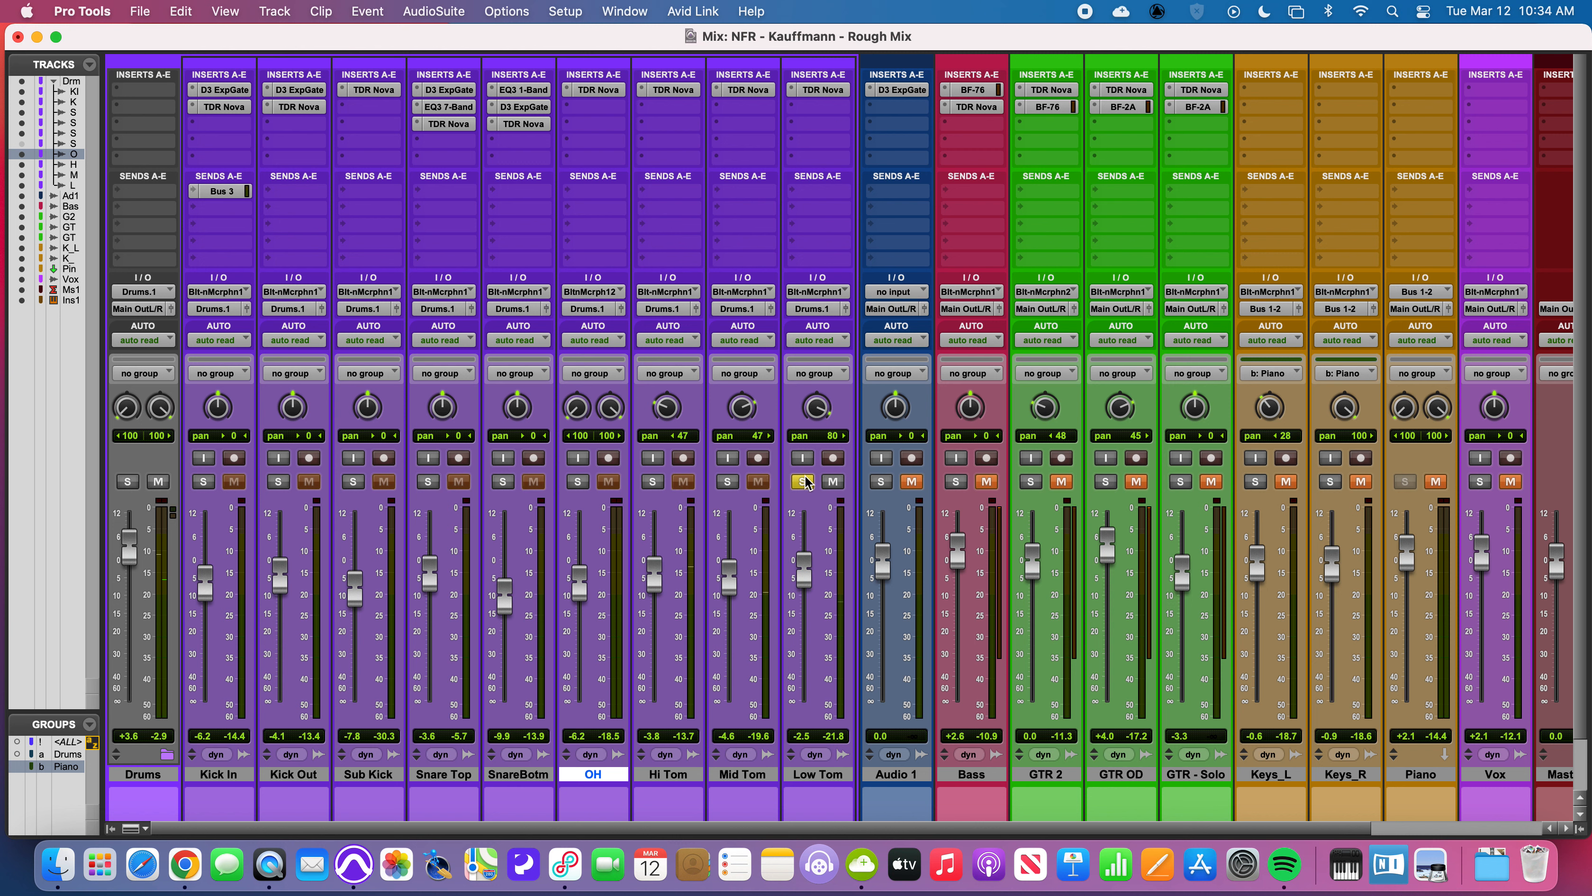